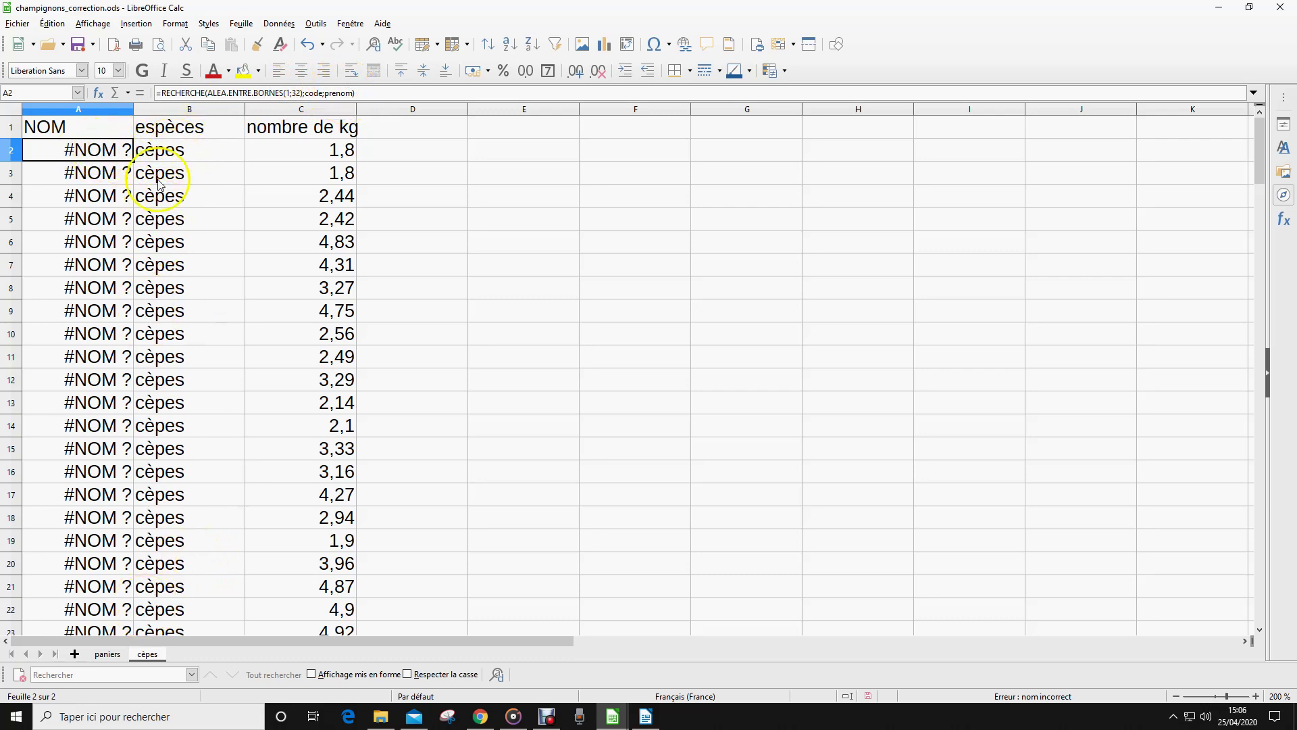
Label cell F2 of the cèpes sheet with "1)" for the first question
left_click(297, 152)
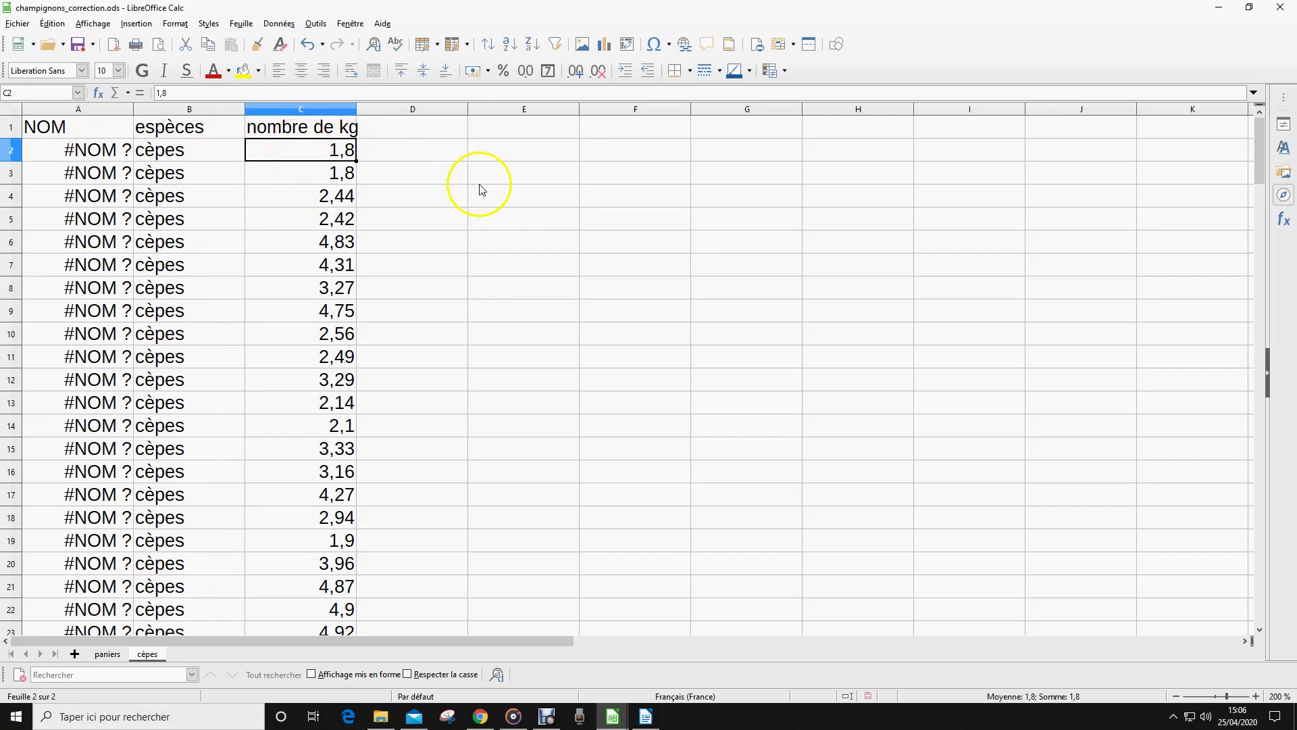
left_click(550, 156)
left_click(635, 158)
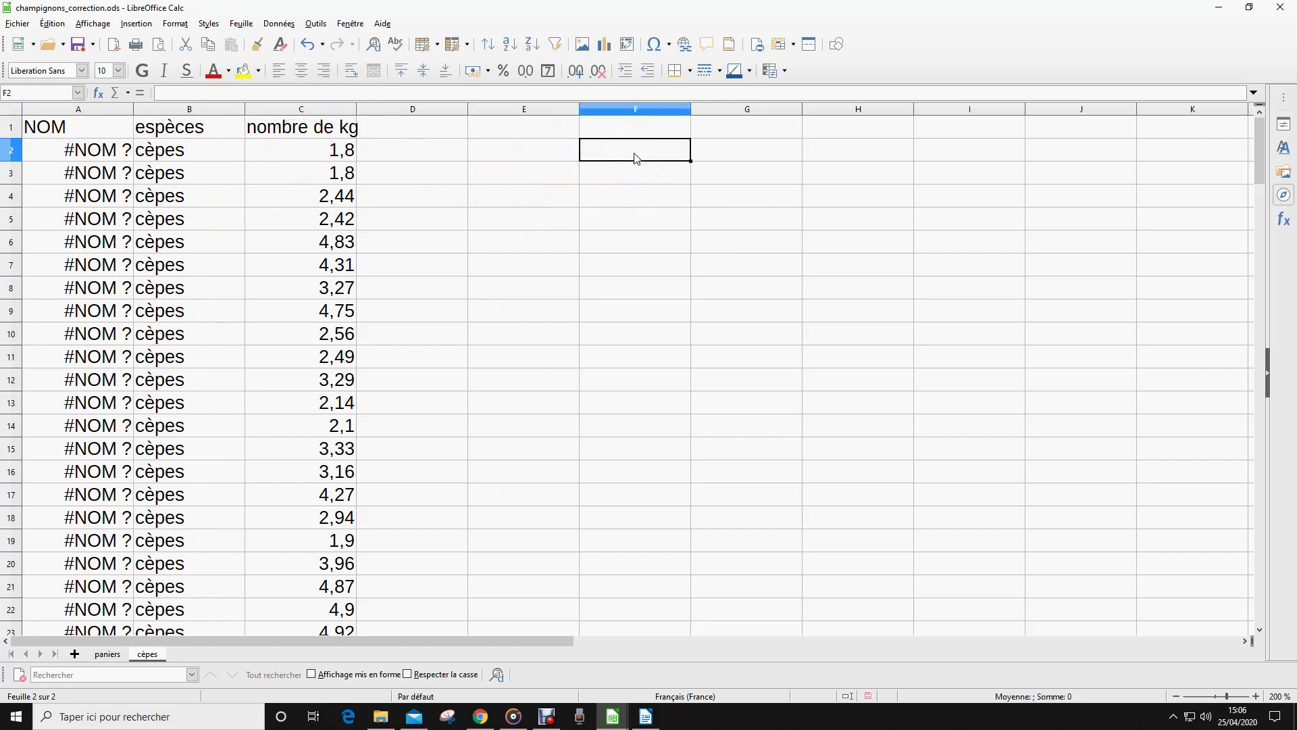
type("1)")
key("Return")
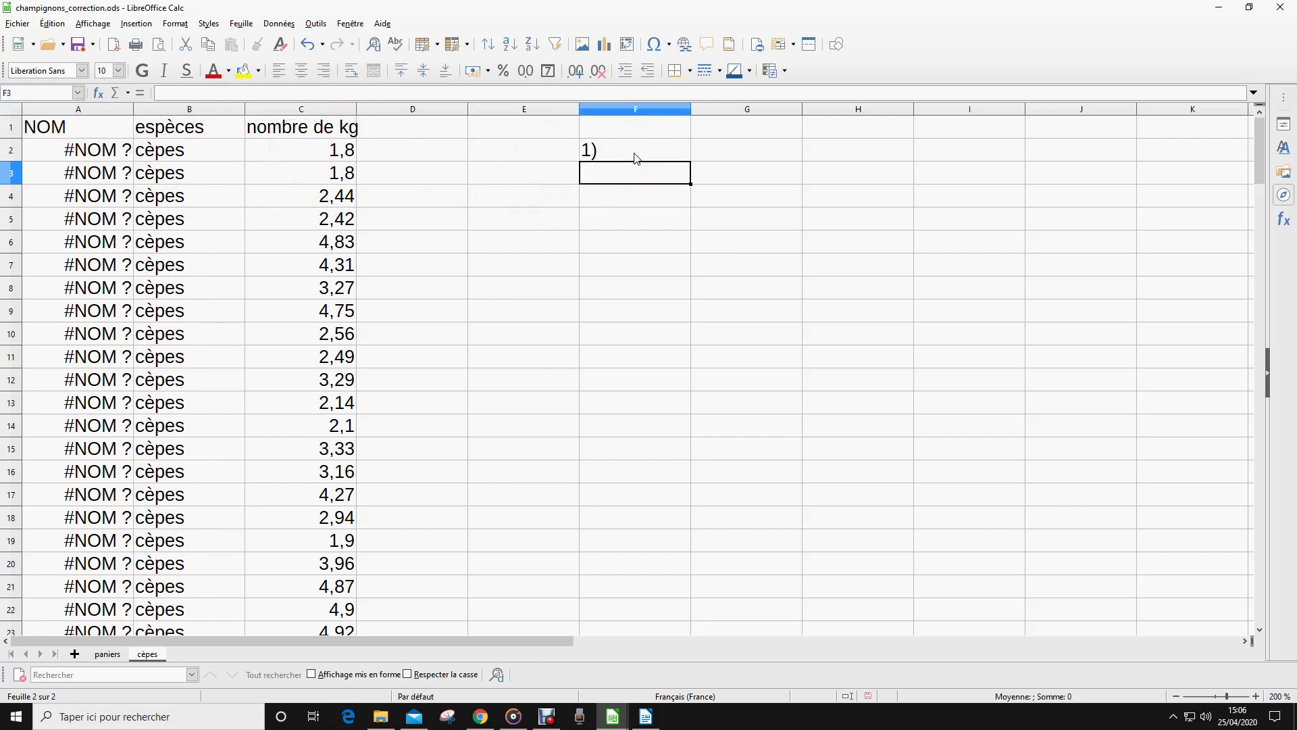
In G2, count the values in C2:C146 that are at most 3 with =NB.SI(C2:C146;"<=3")
left_click(750, 154)
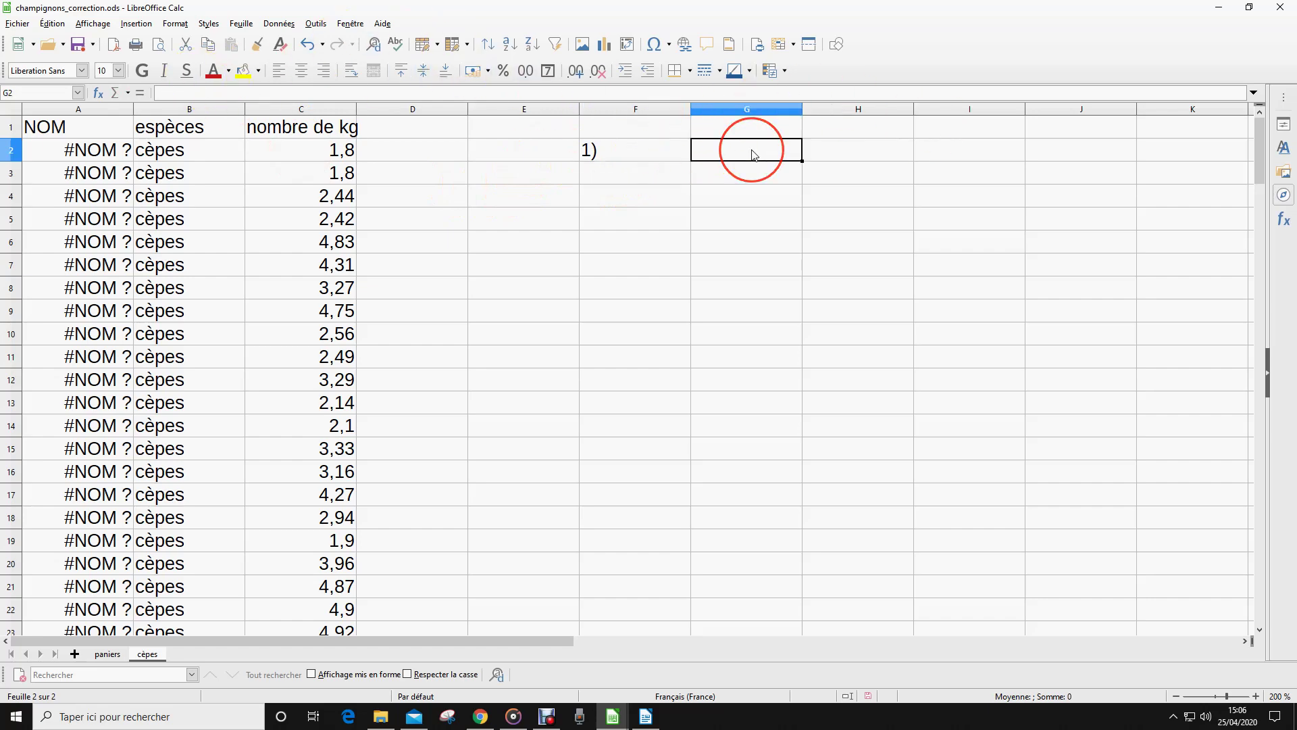
type("=nb")
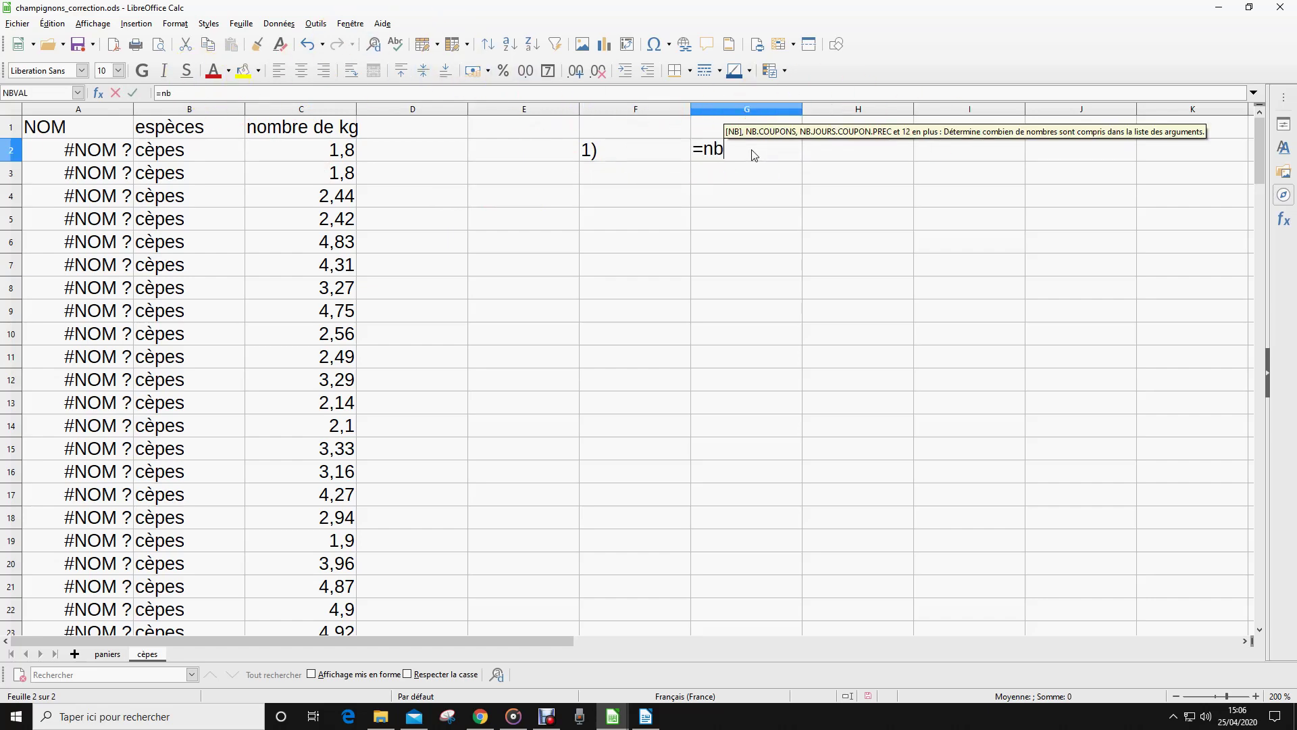
type(".si(")
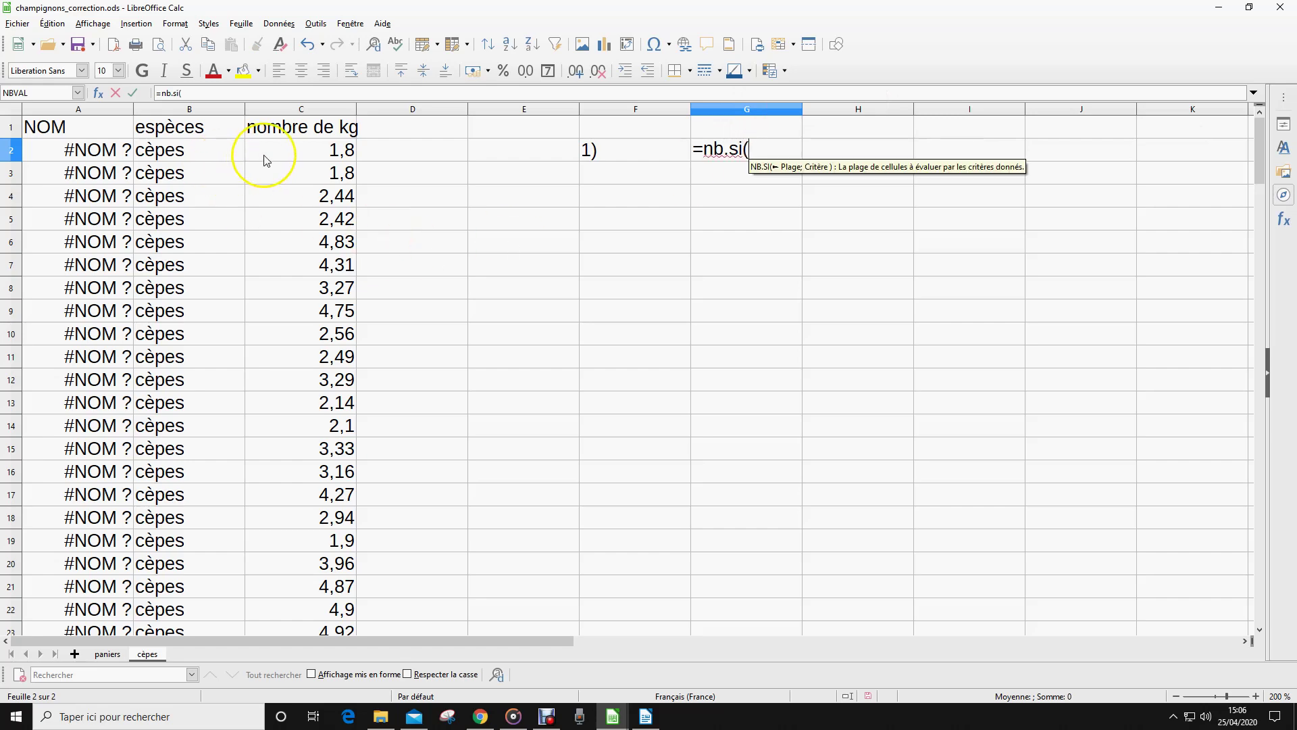
left_click_drag(263, 158, 343, 381)
left_click(233, 93)
type(";")
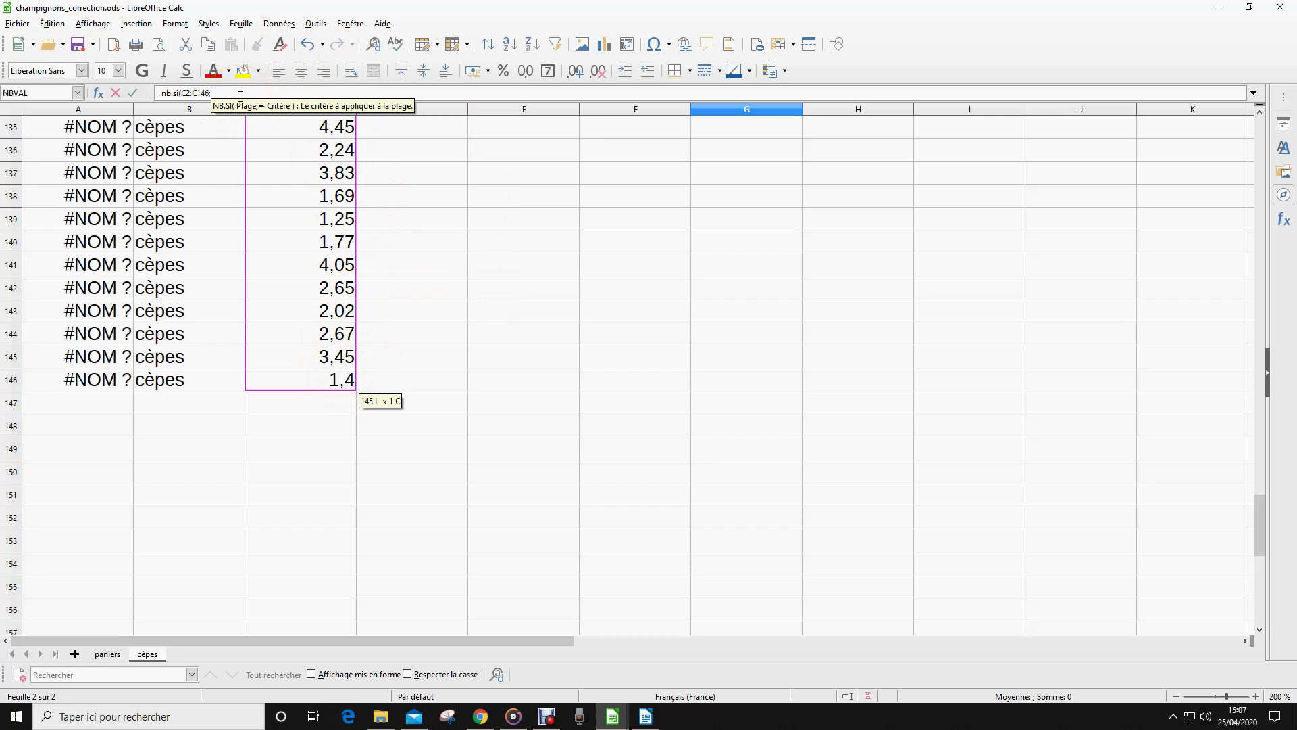
type("\"")
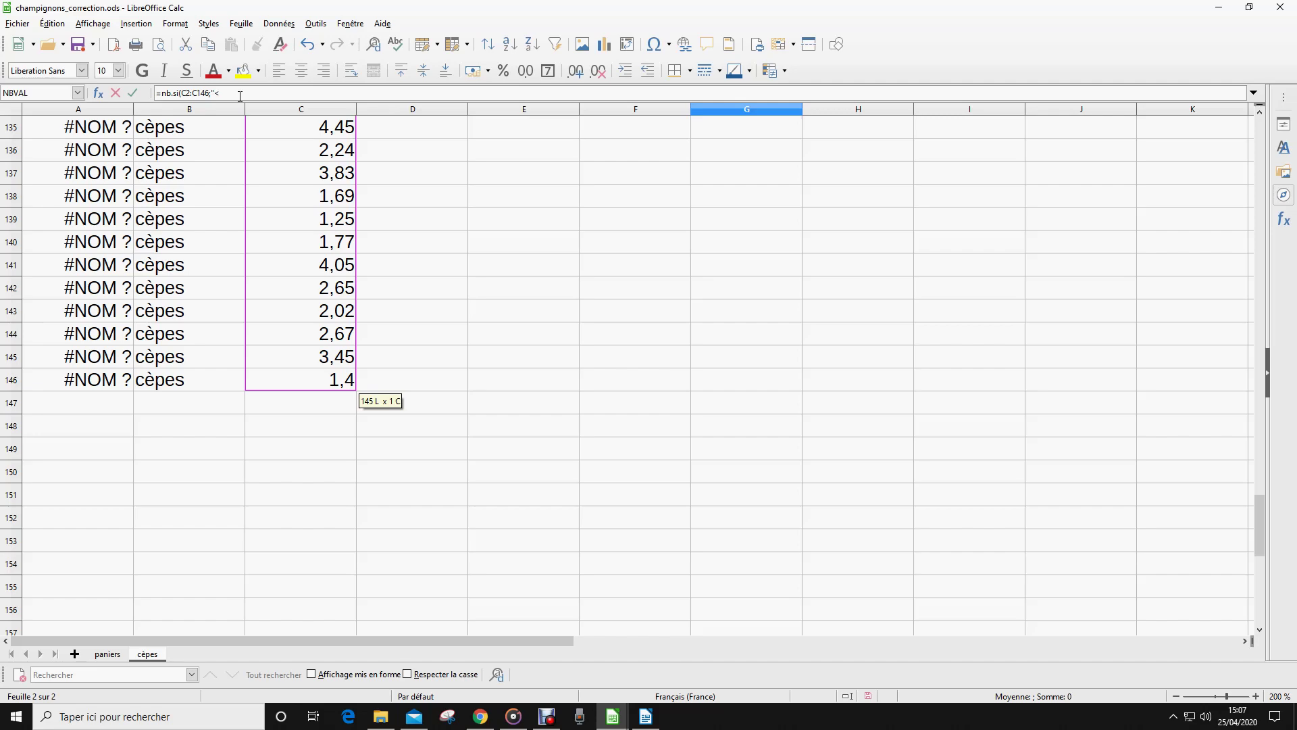
type("<=3\")")
key("Return")
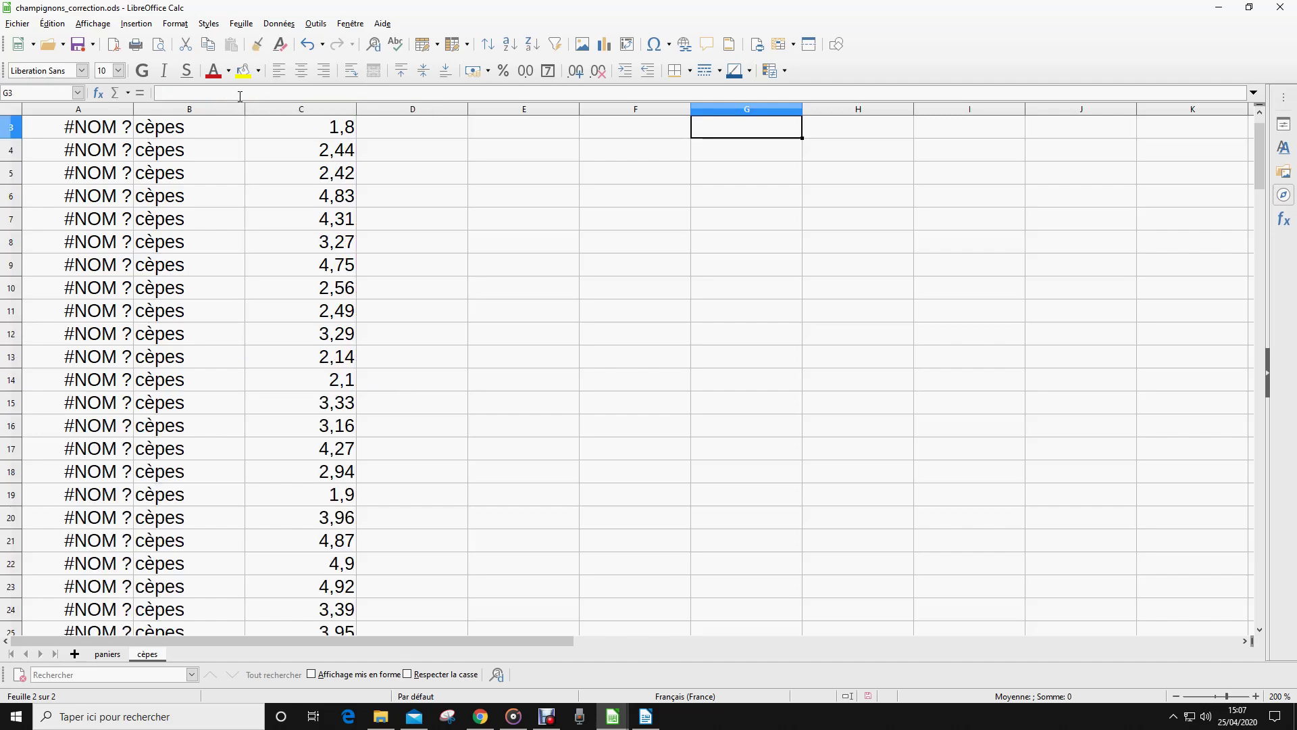
scroll(685, 275, "up", 1)
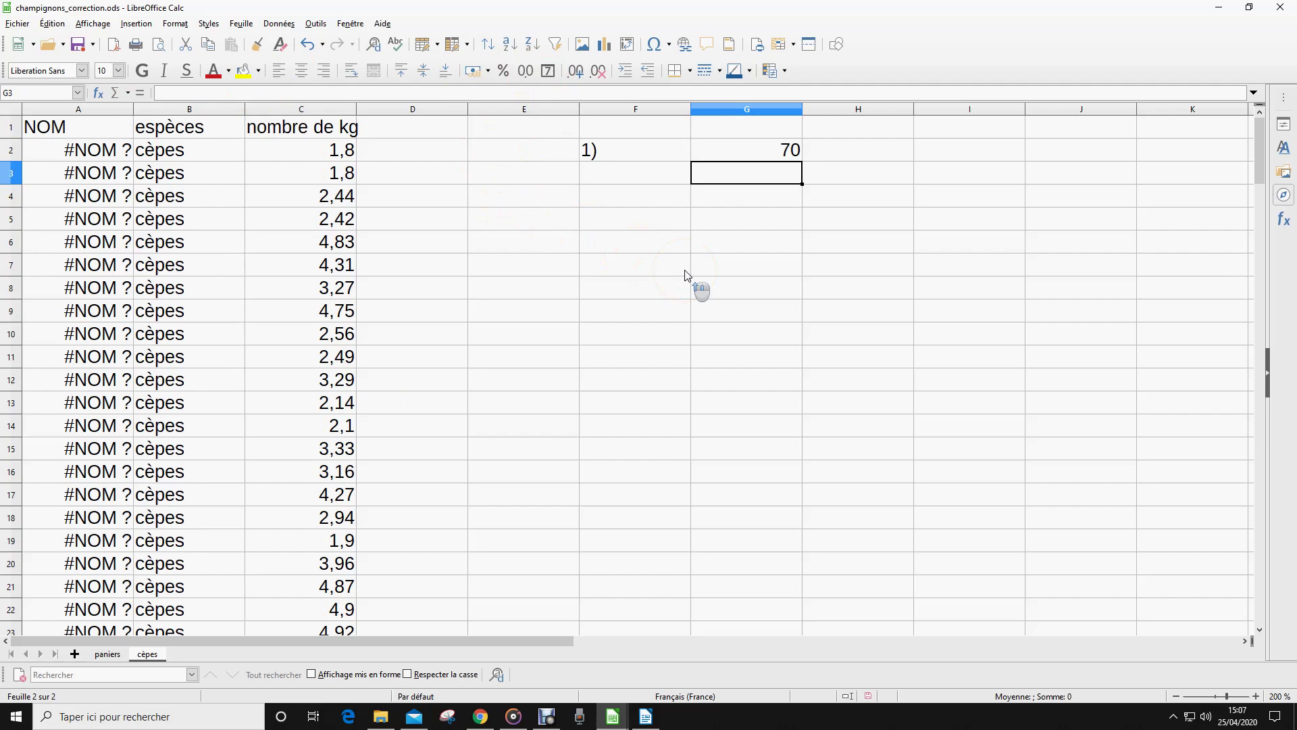
Label cell F4 with "2)" for the second question
left_click(600, 197)
type("2")
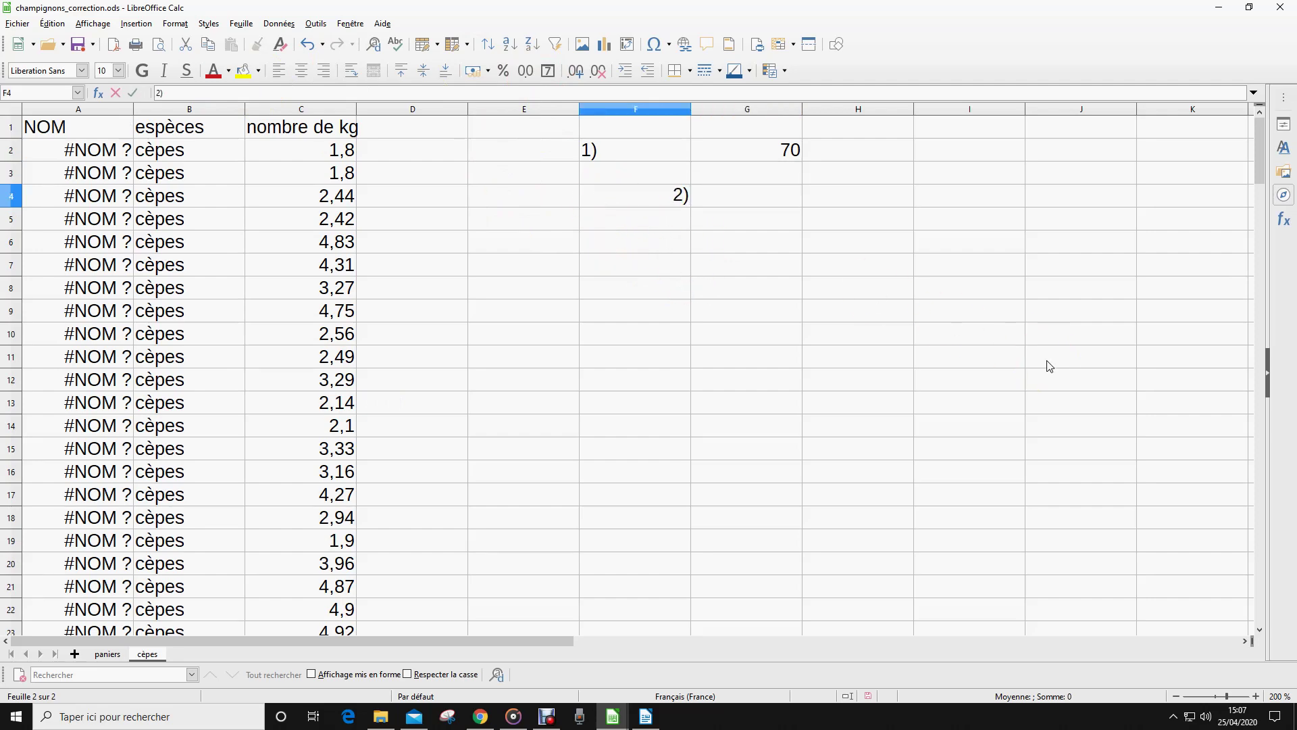
key("Return")
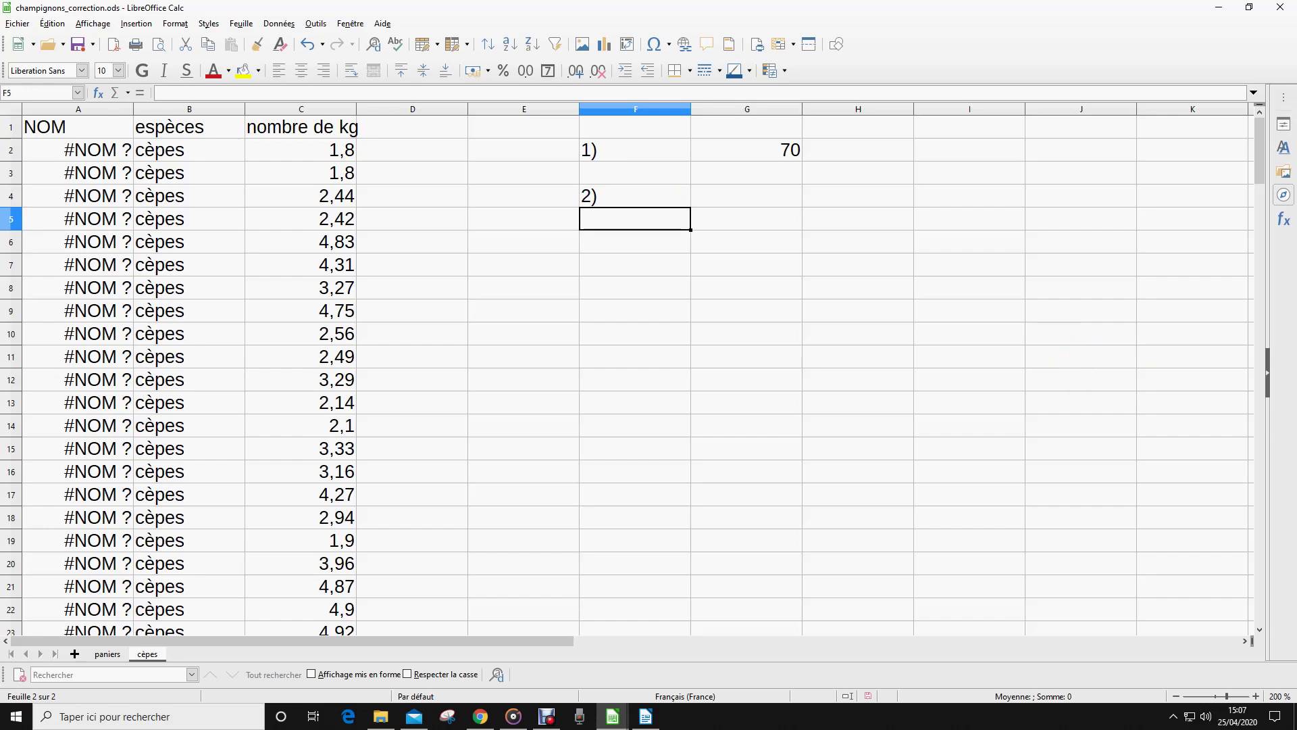
Start an NB.SI.ENS formula in G4 with the range C2:C146 and the first criterion ">=2"
left_click(747, 200)
type("=")
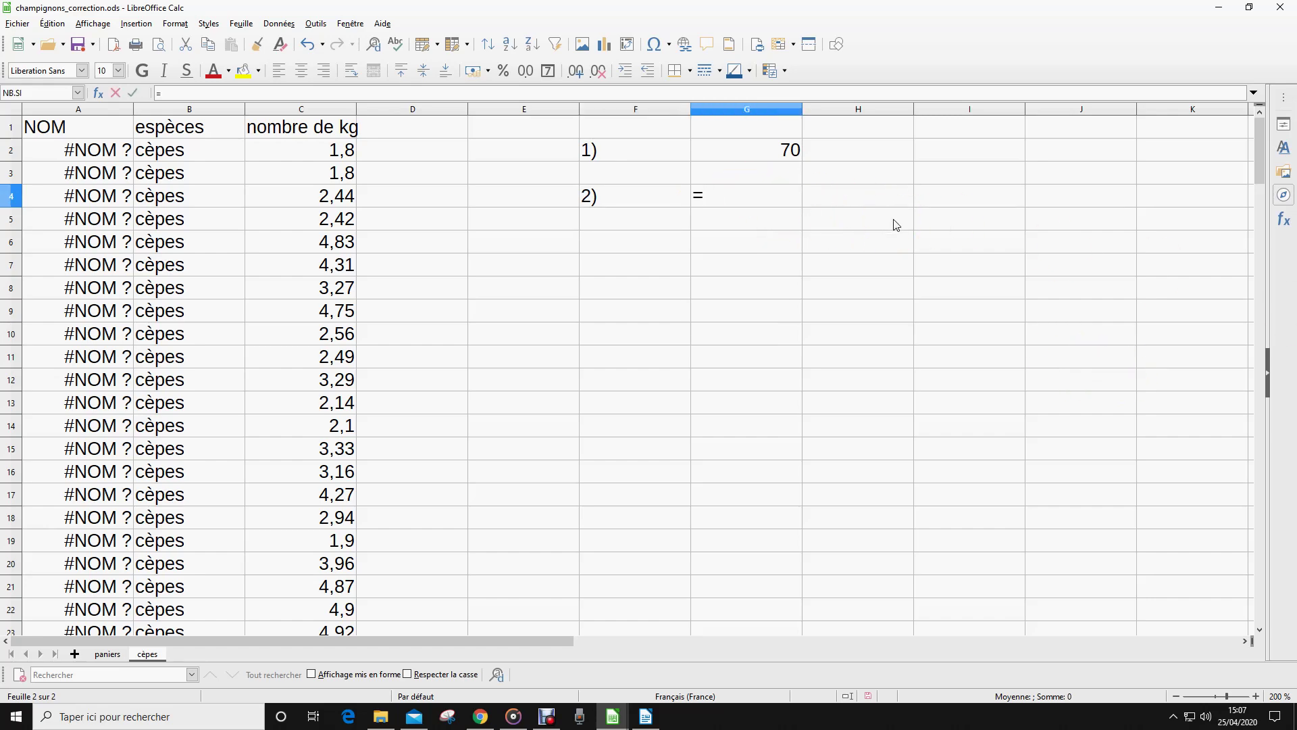
type("nb.si")
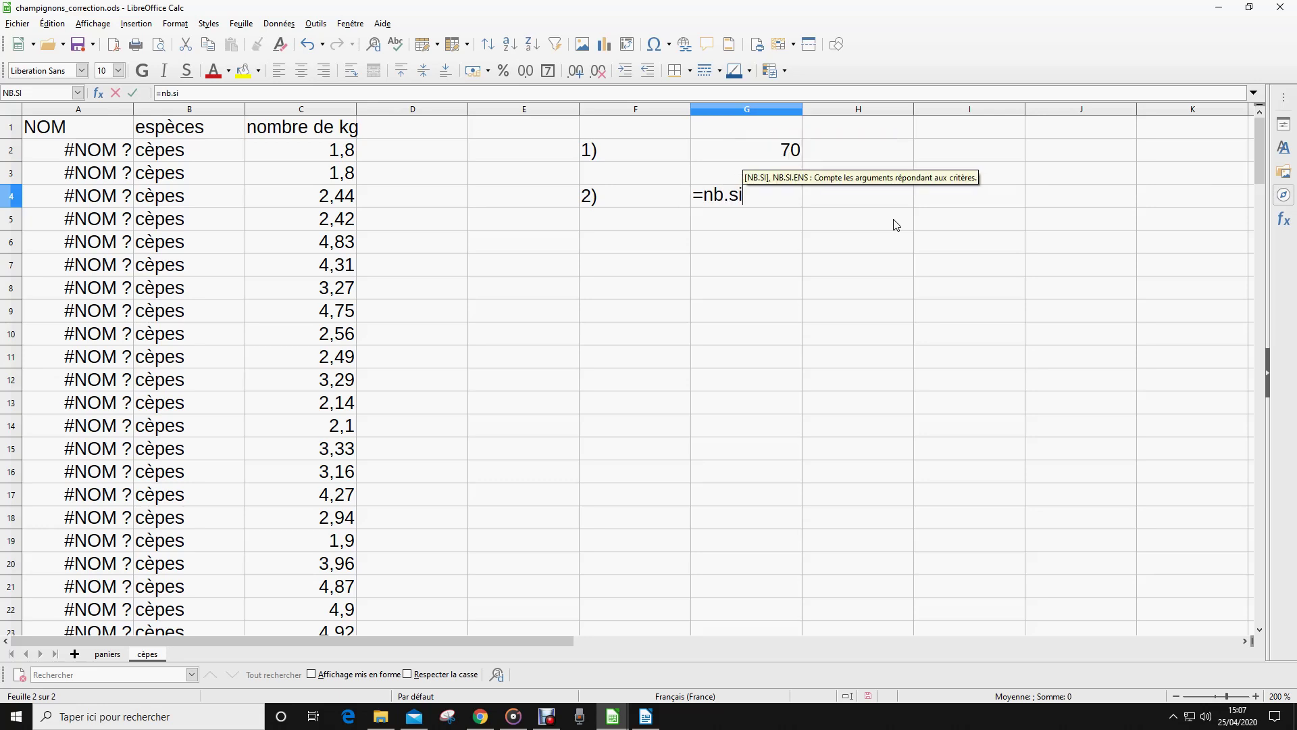
type(".ens(")
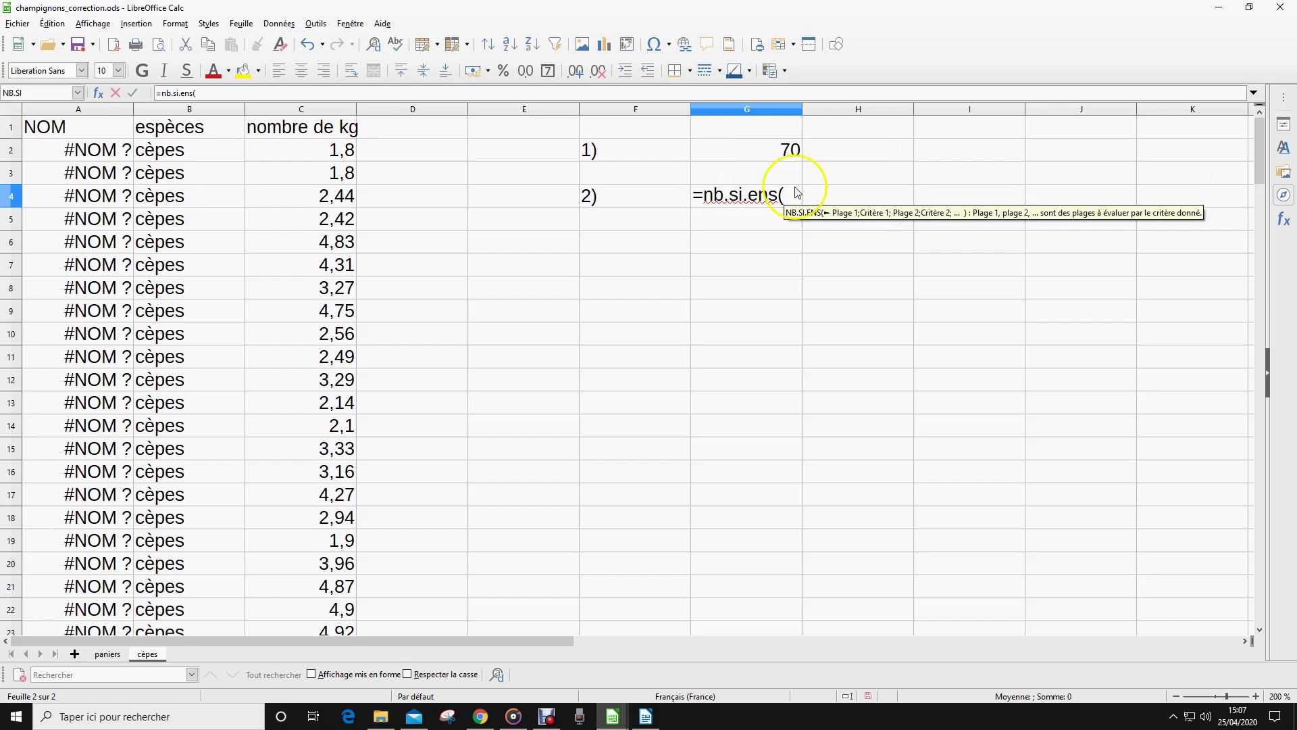
left_click_drag(331, 154, 314, 616)
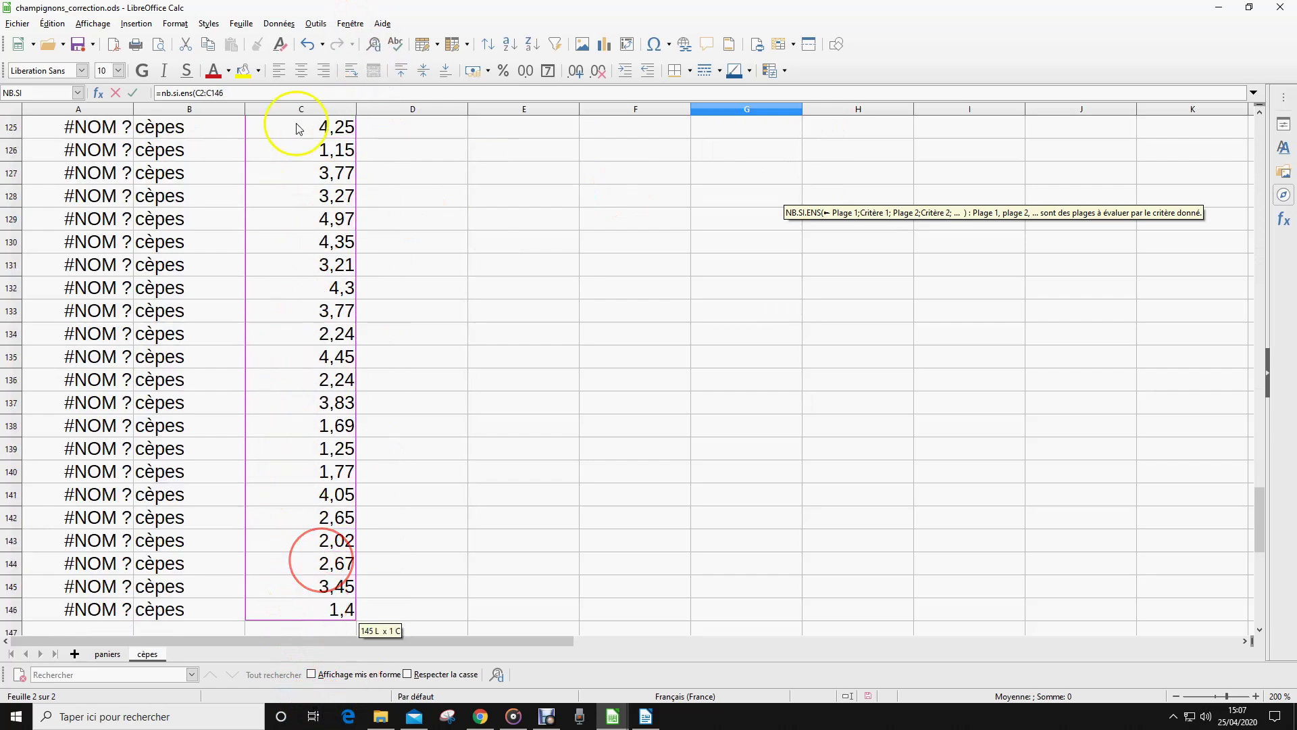
left_click(223, 100)
type(";\">=")
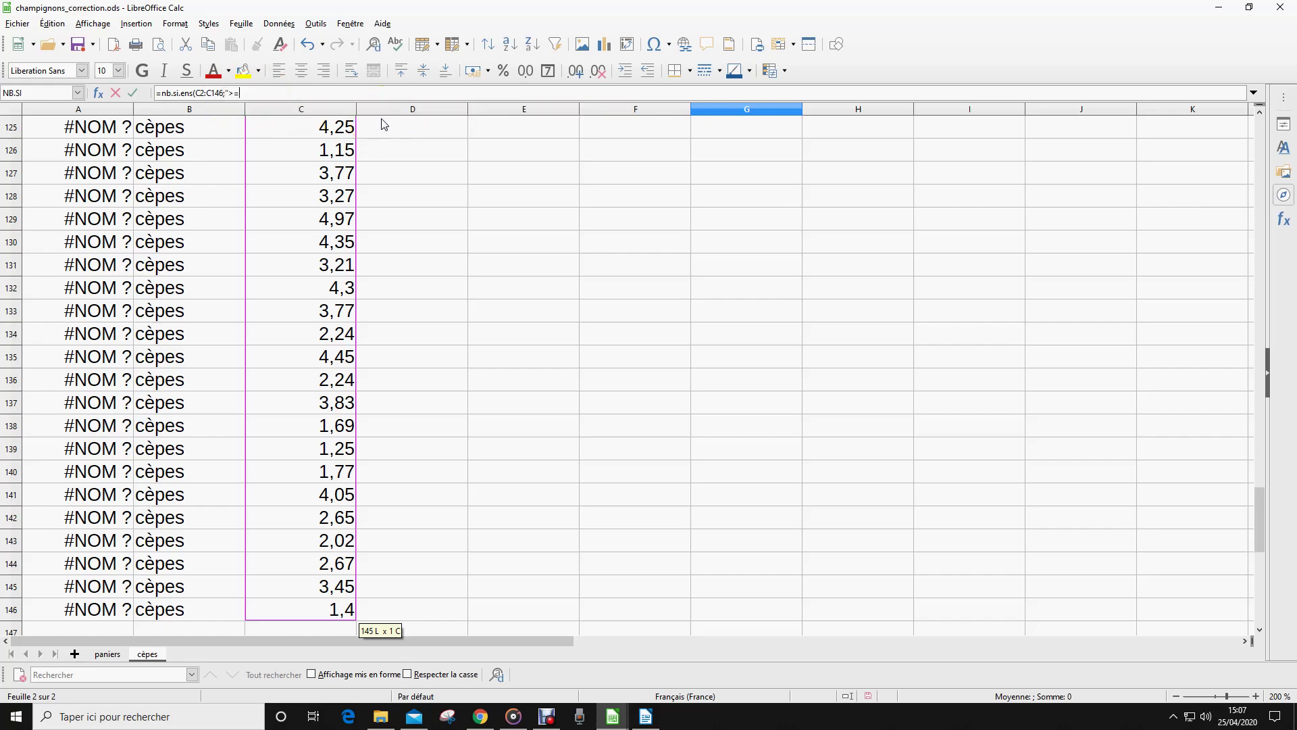
type("2\";")
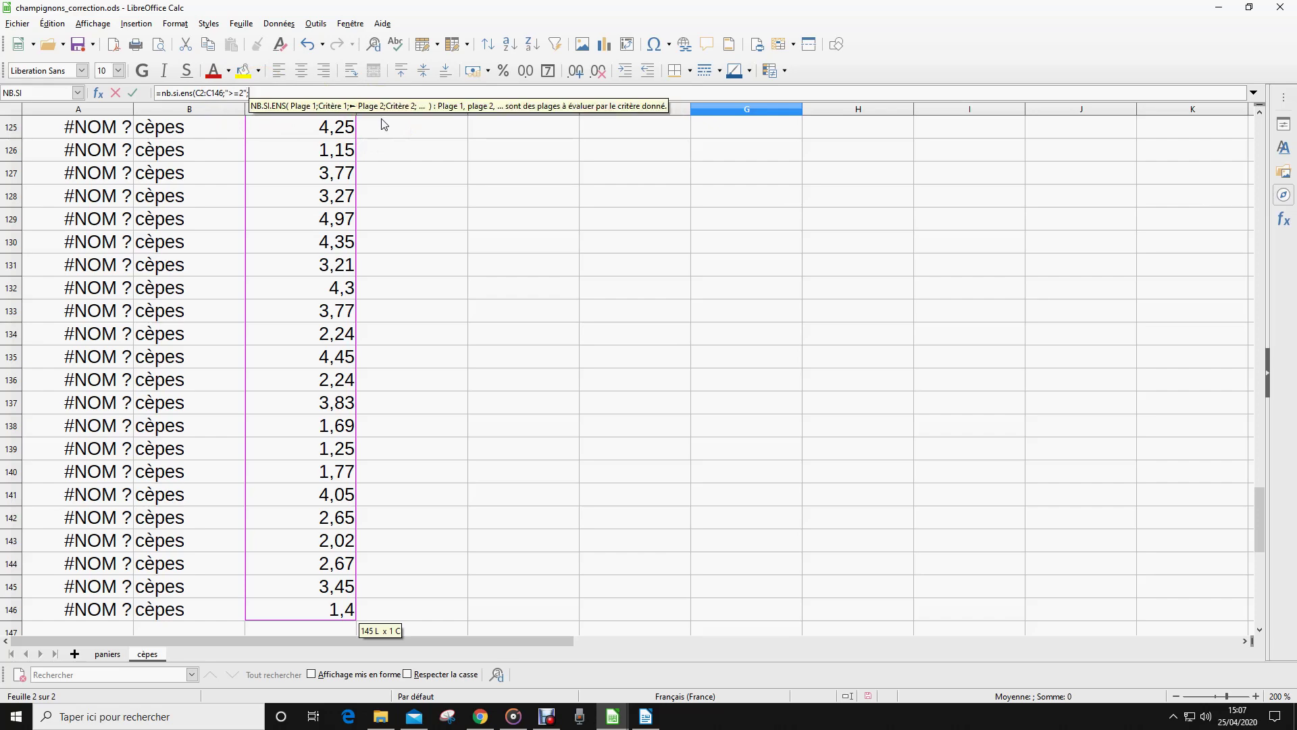
Complete the G4 formula with the second range C2:C146 and criterion "<=5", and check it against the G2 formula
type("C")
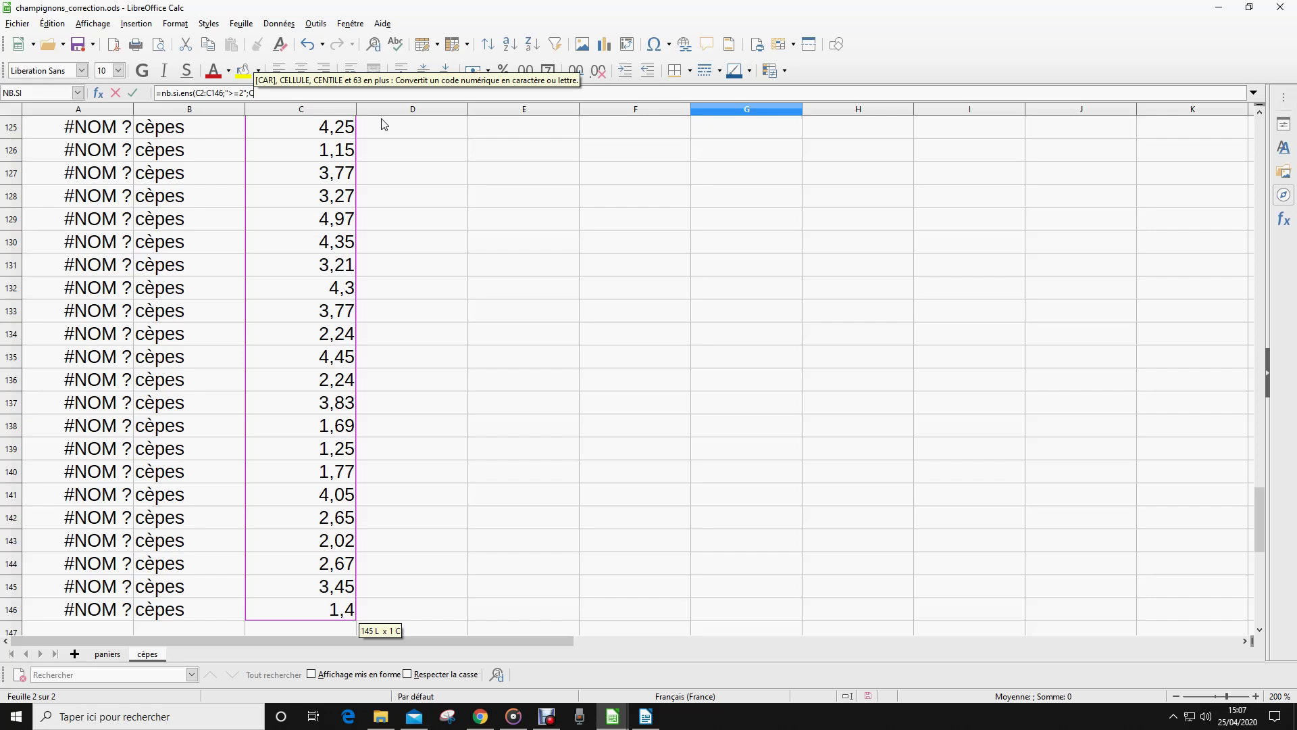
type("2:C")
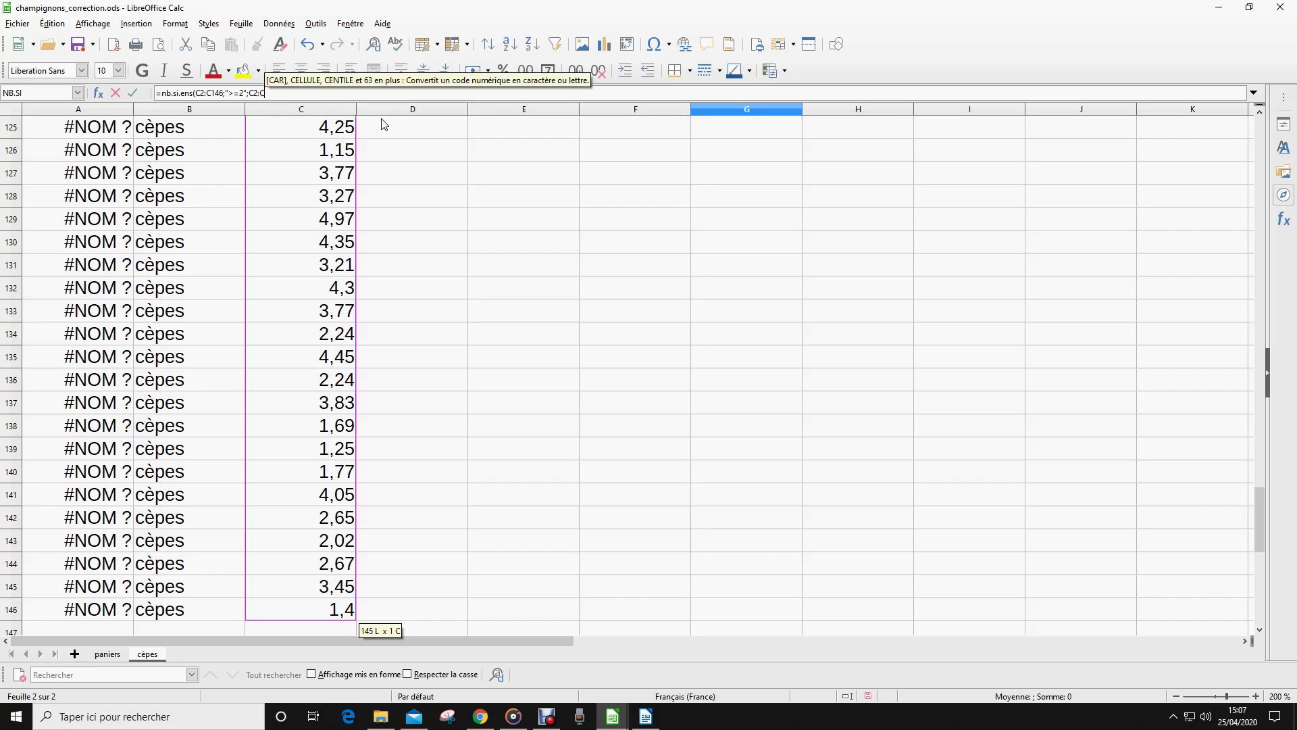
type("146")
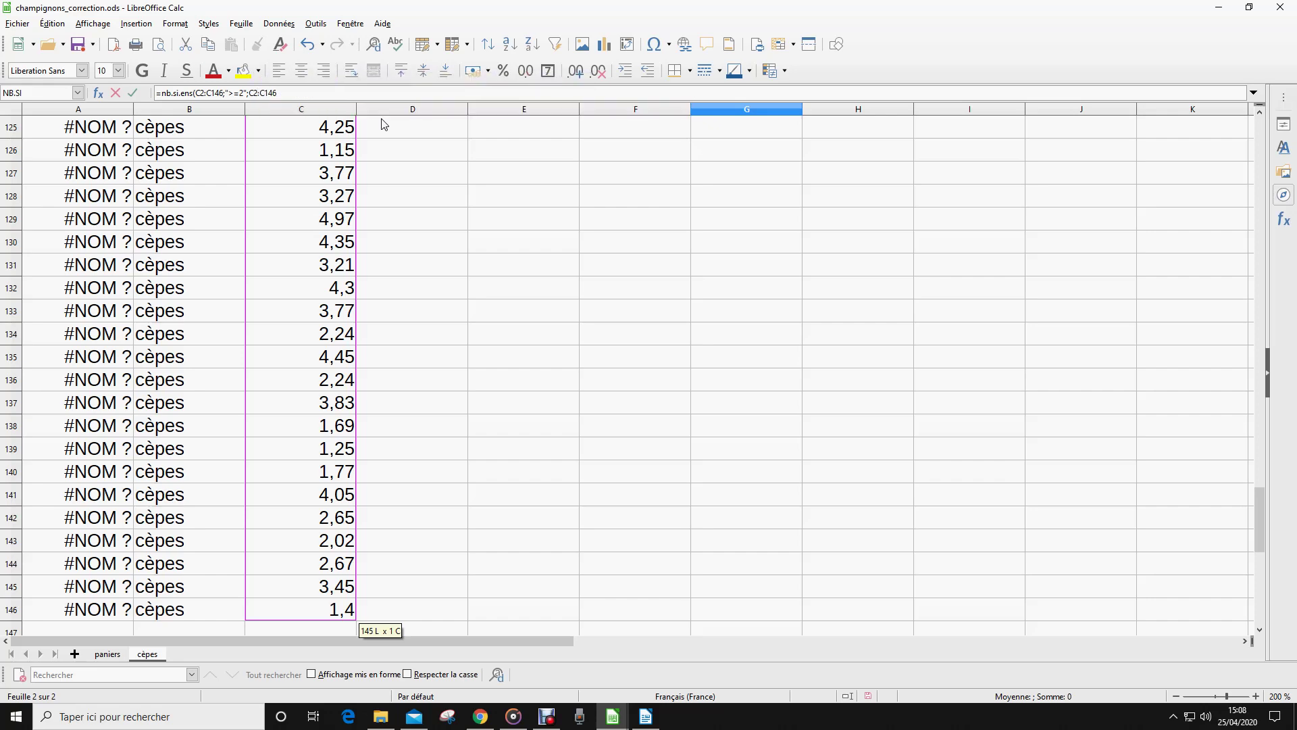
type(";\"<=5\"")
key("Return")
scroll(385, 122, "up", 2)
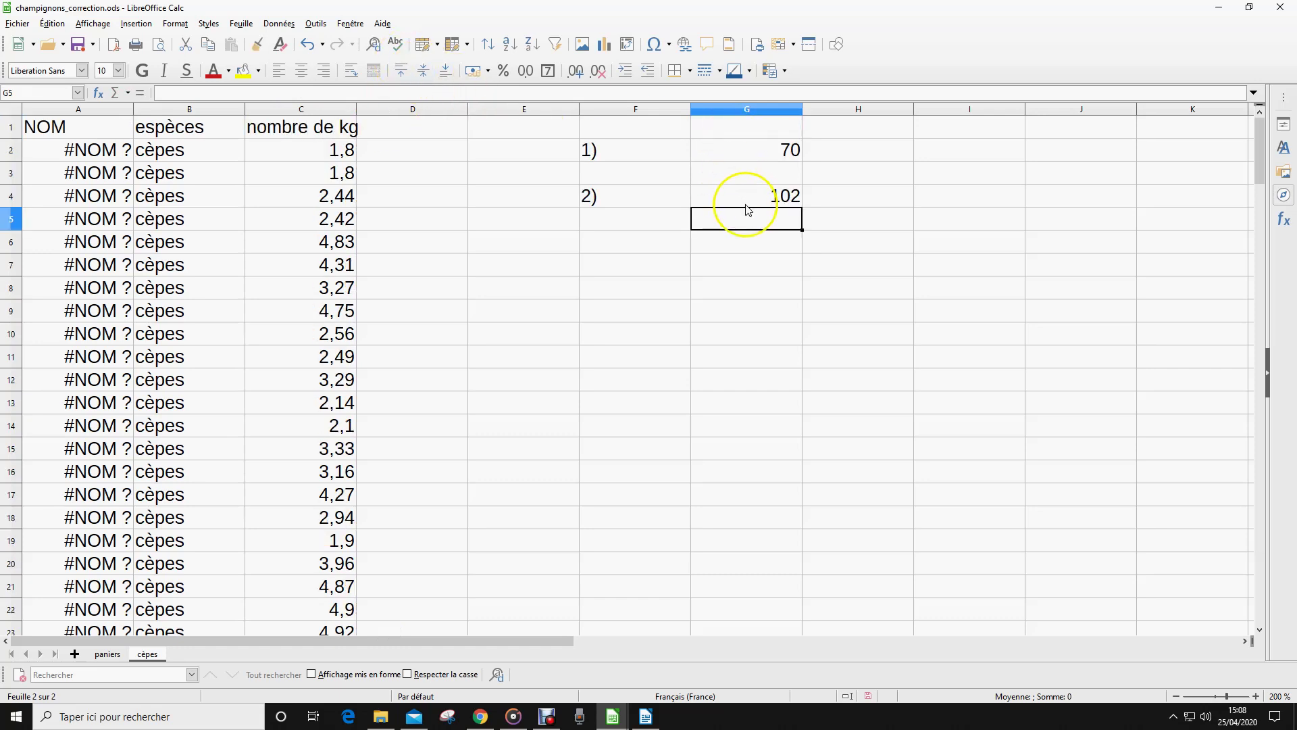
left_click(747, 199)
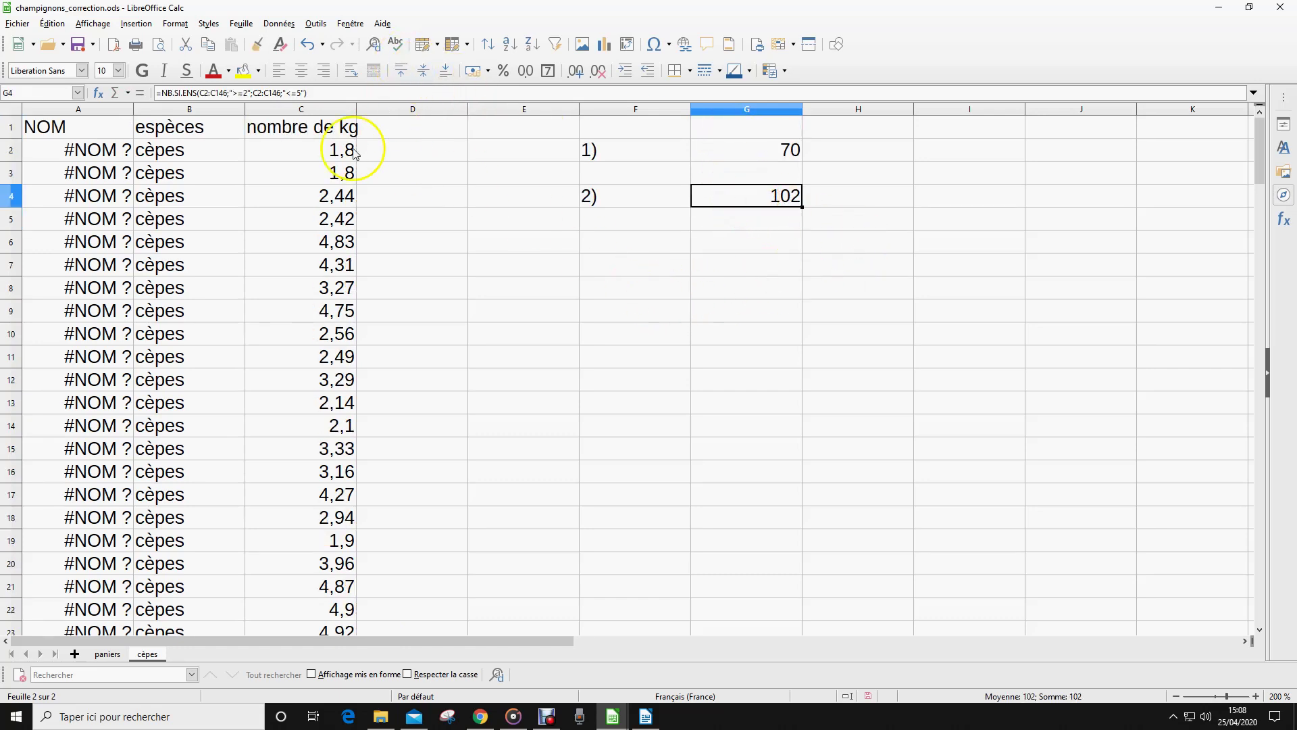
left_click(747, 156)
left_click(751, 196)
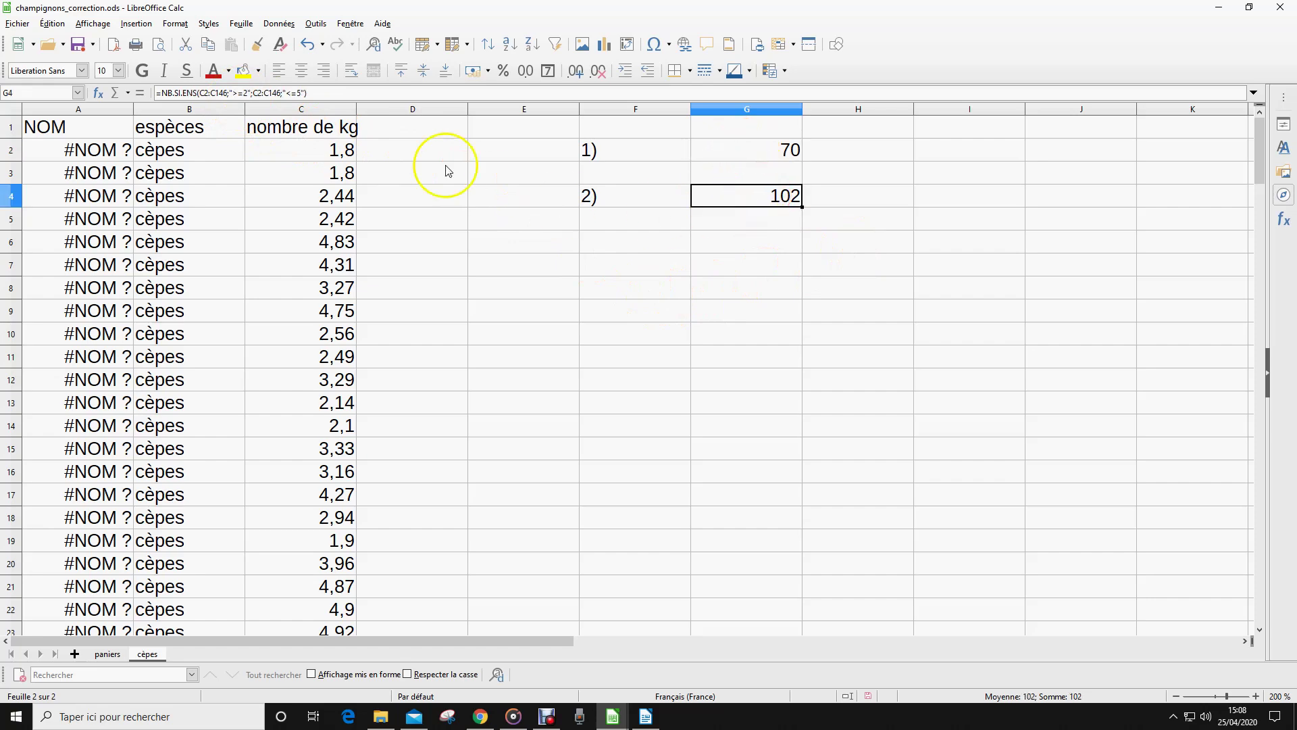
Label F6 with "3)" and enter "étendue" beside it in G6
left_click(608, 250)
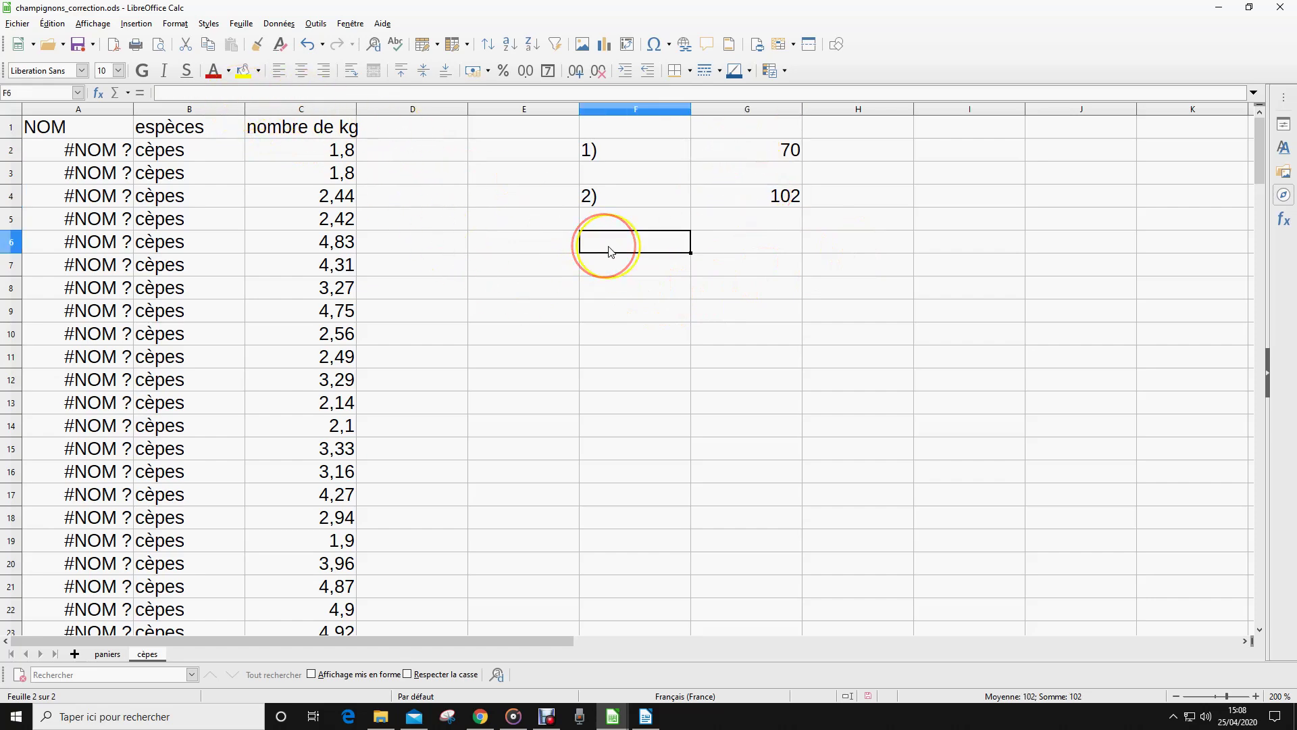
type("3")
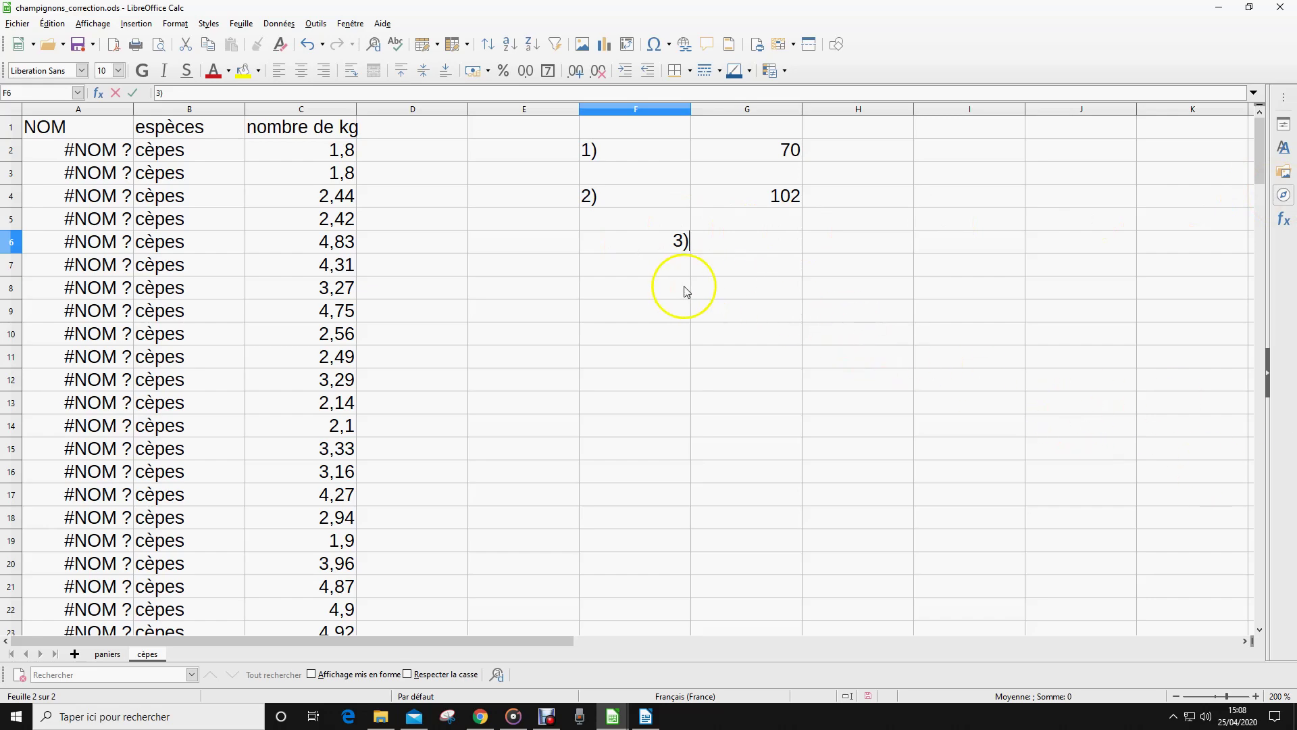
key("Return")
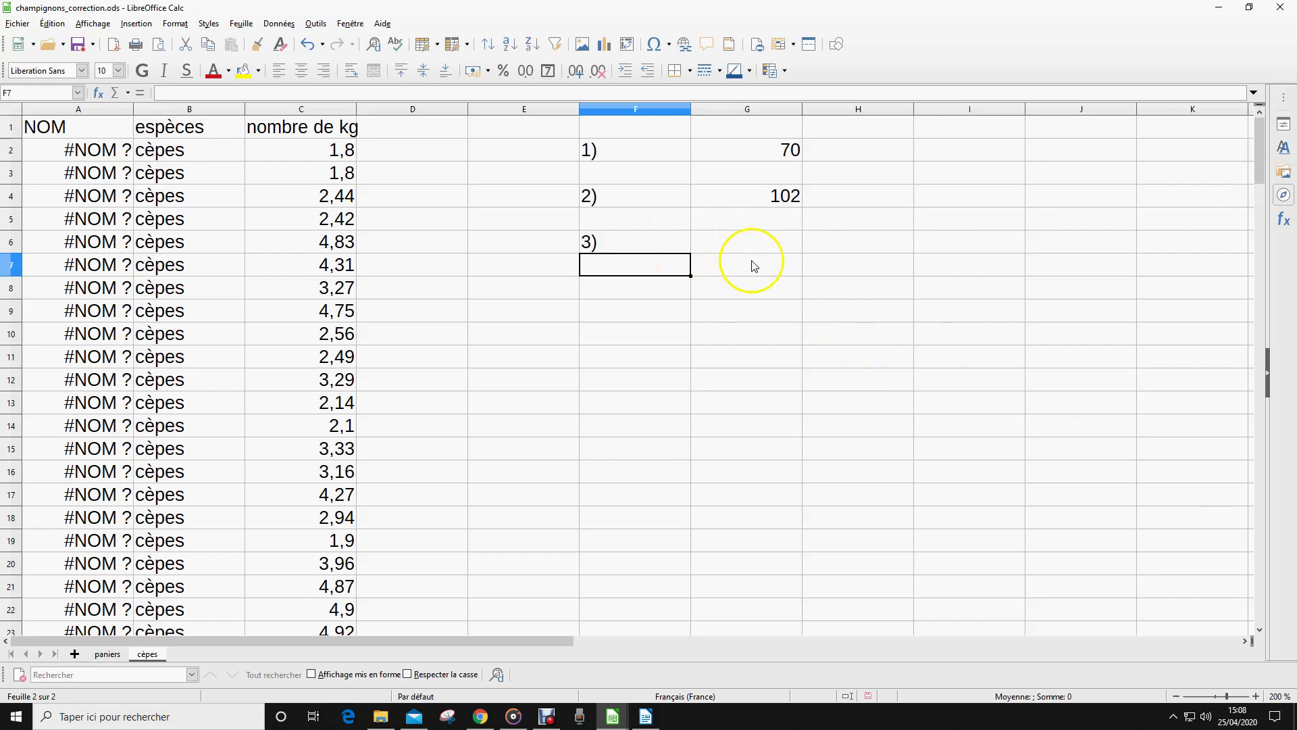
left_click(774, 242)
type("étendue")
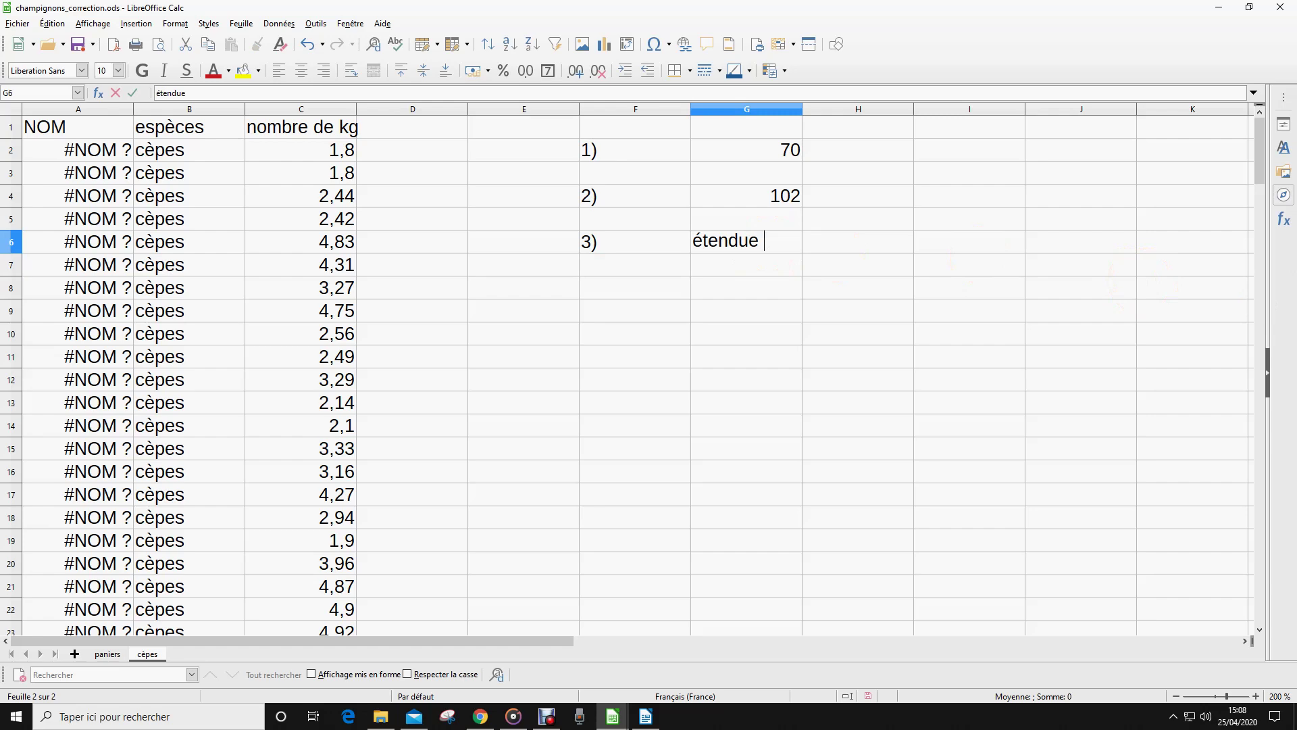
Enter the labels "maximale" in G8 and "minimum" in G9
left_click(745, 285)
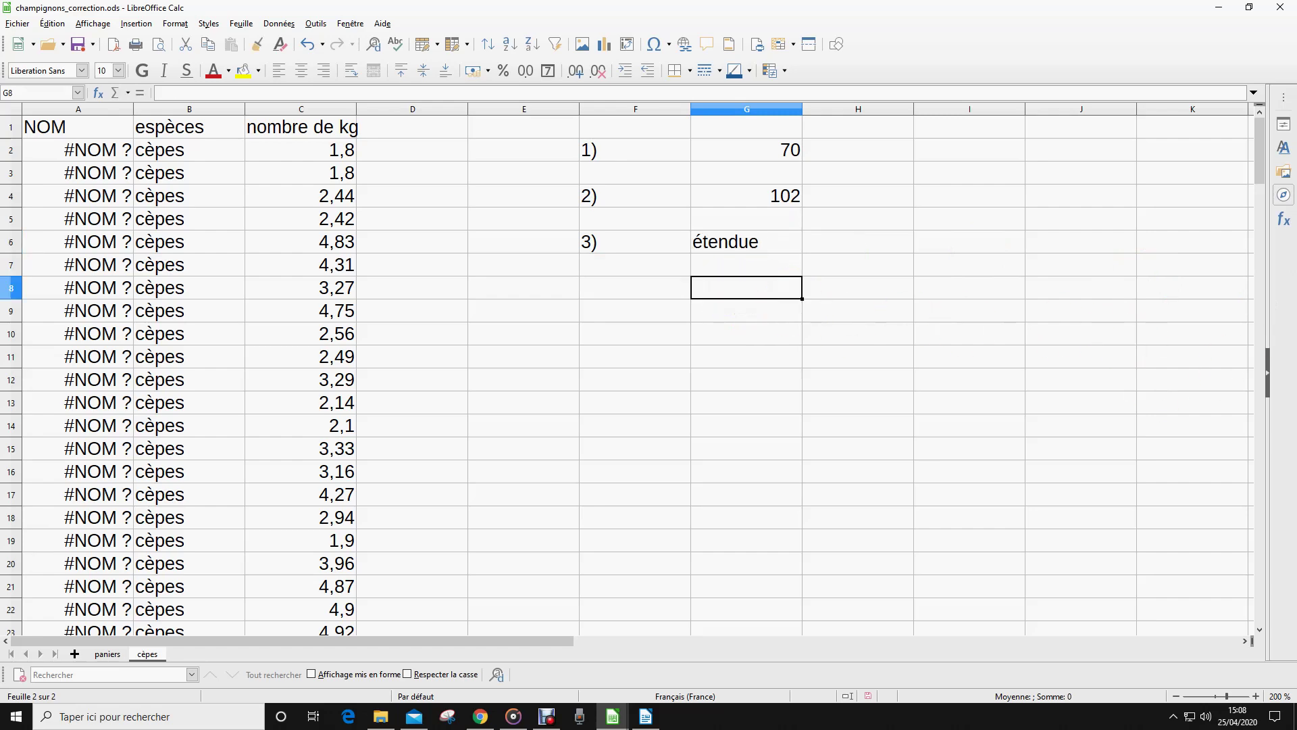
type("maximale")
key("Return")
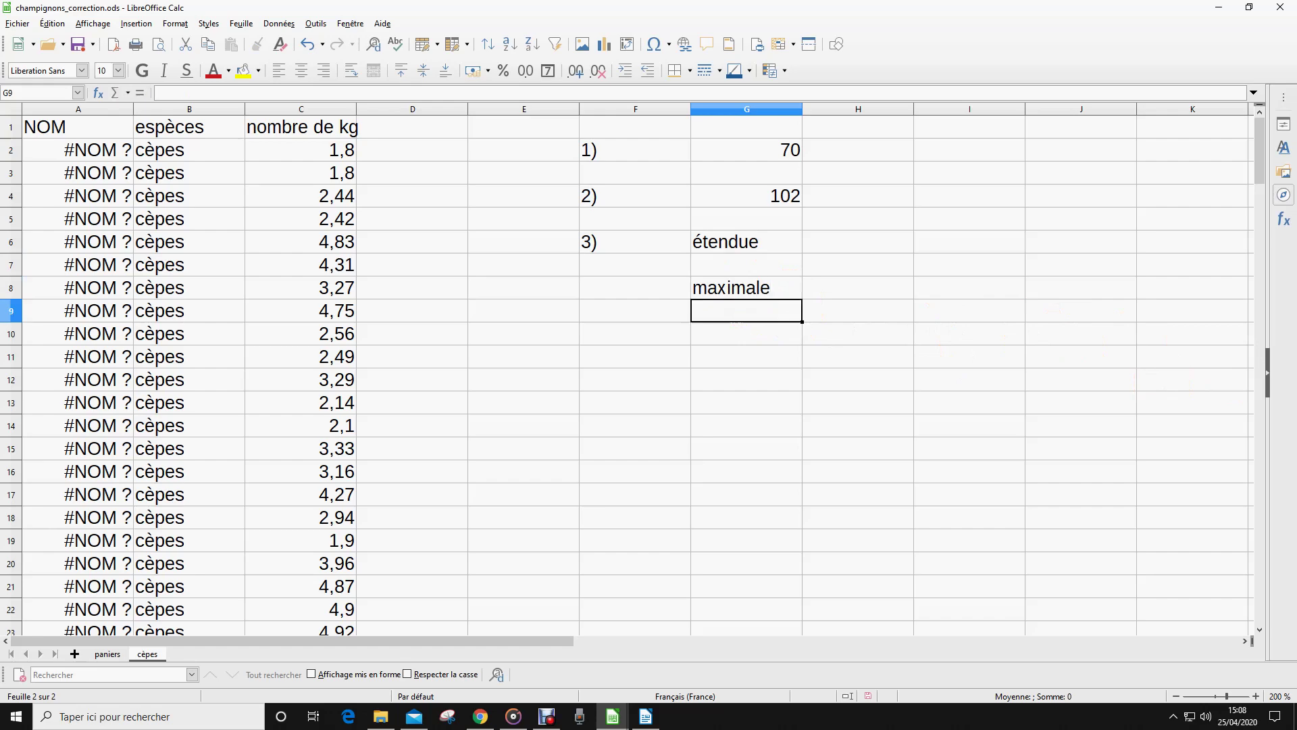
type("minimum")
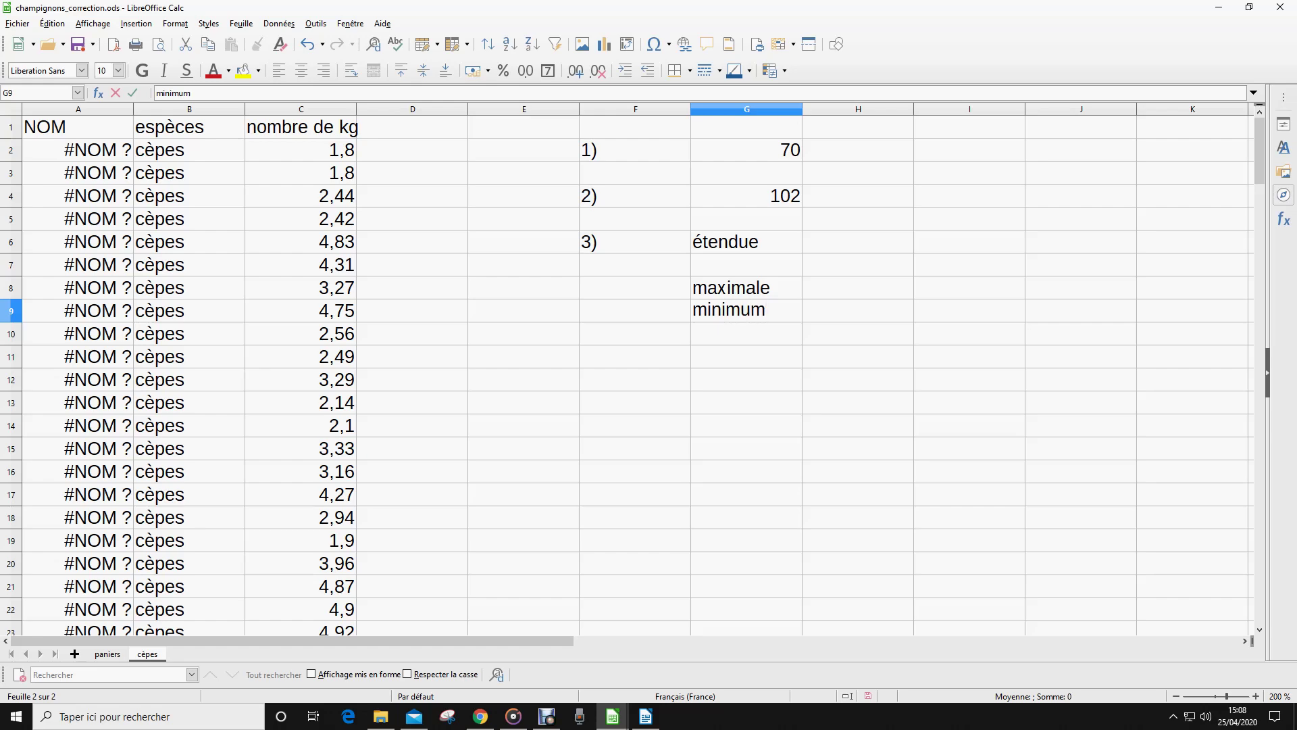
key("Tab")
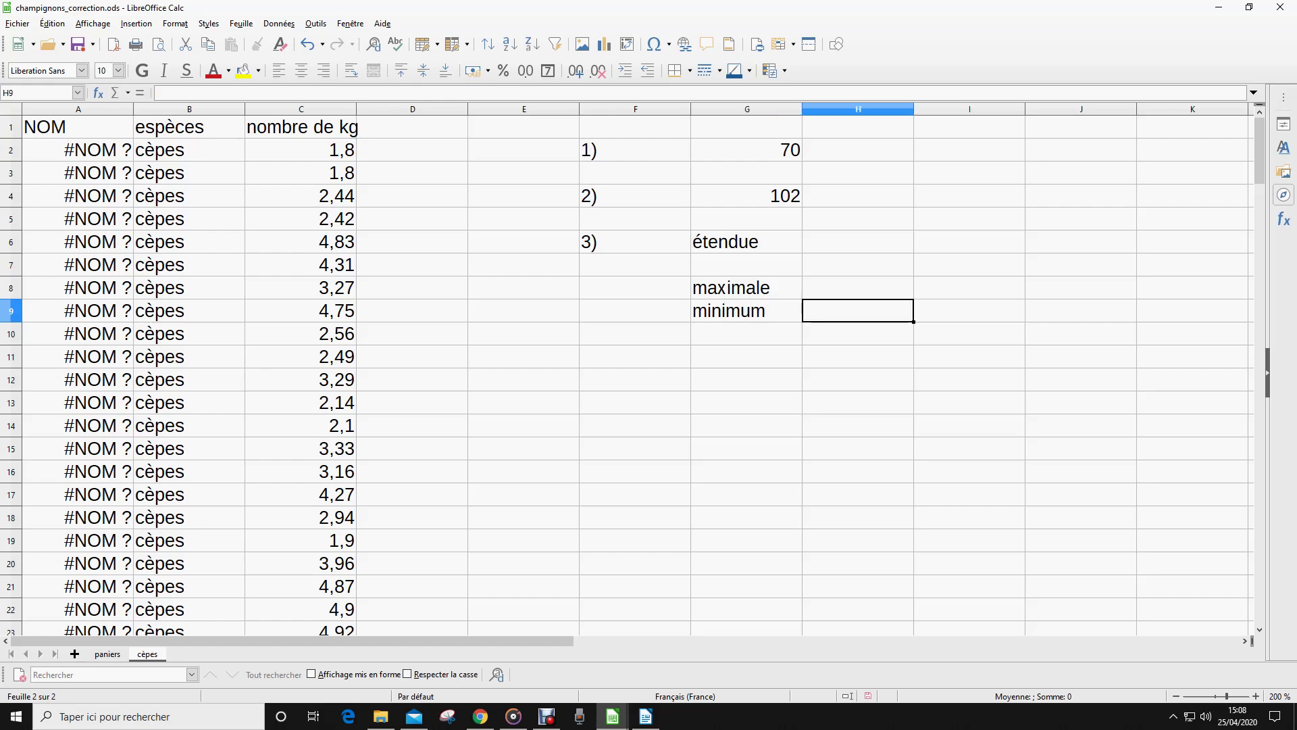
Calculate the smallest weight in H9 with =MIN(C2:C146)
type("=min(")
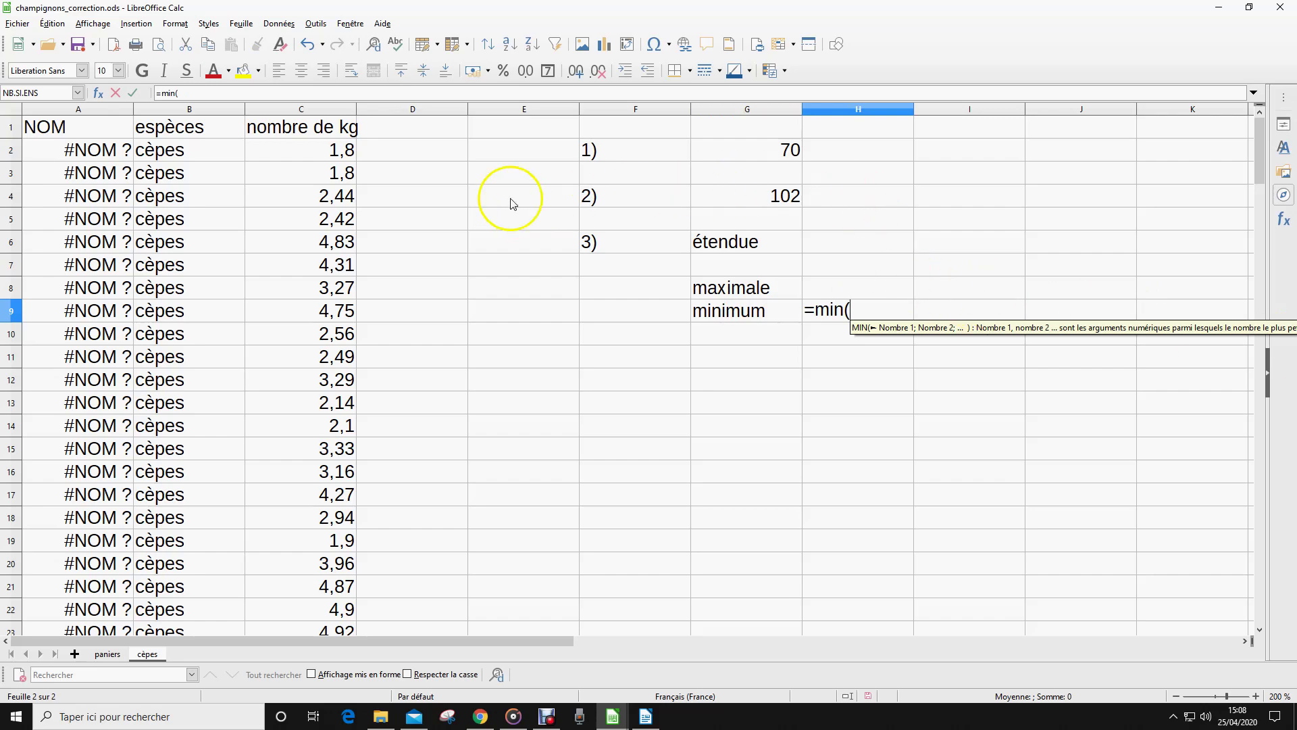
left_click_drag(338, 150, 351, 262)
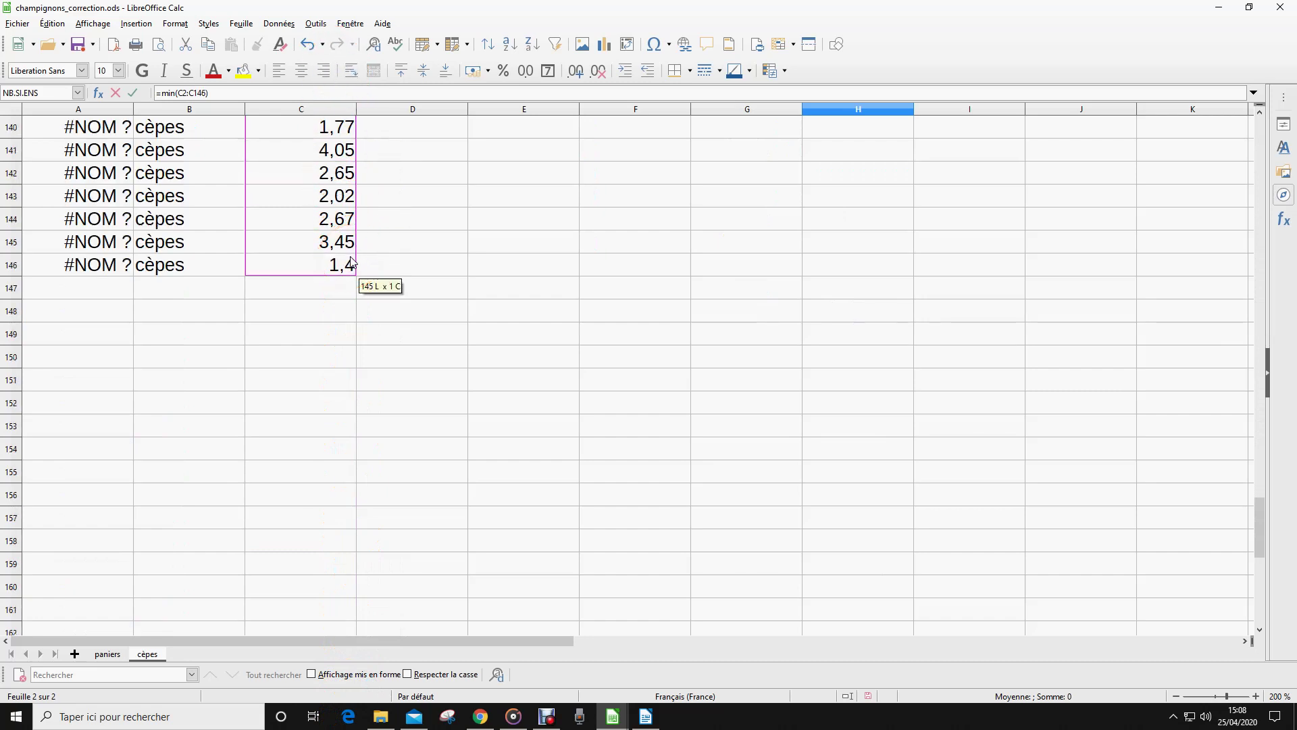
key("Return")
scroll(550, 333, "up", 3)
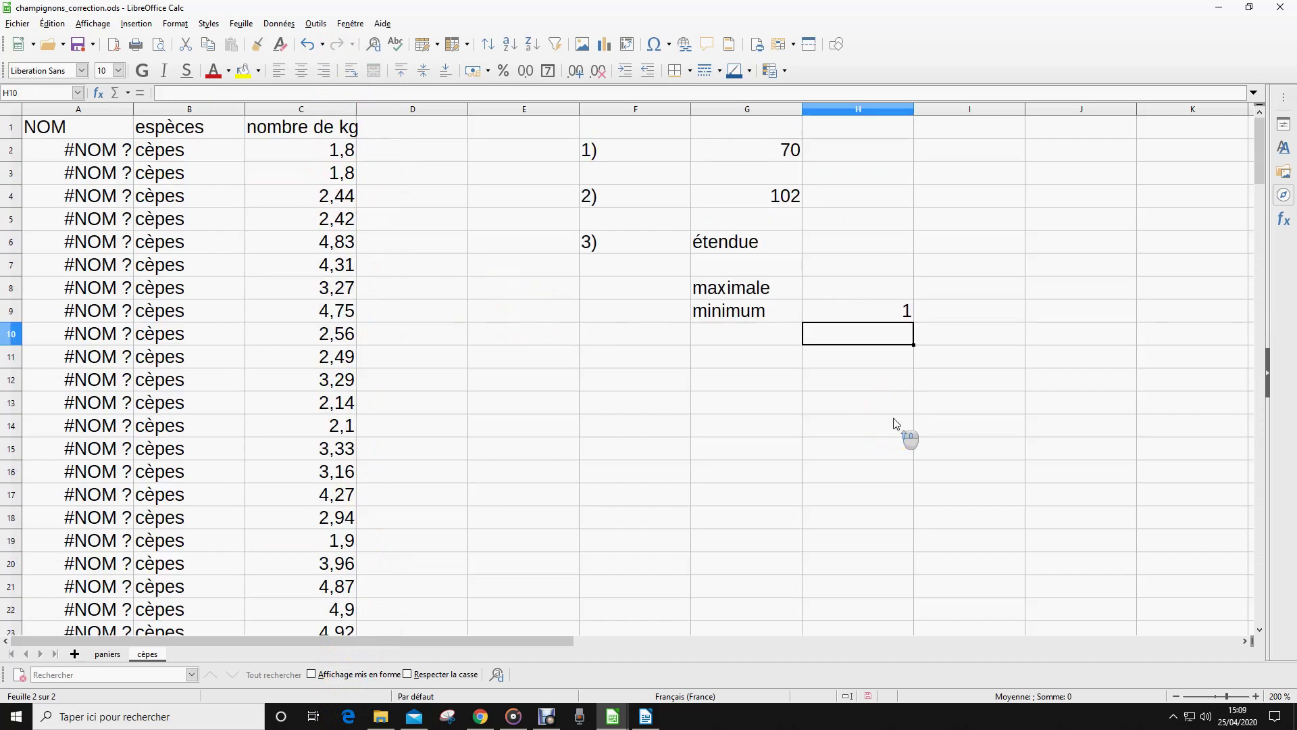
Calculate the largest weight in H8 with =MAX(C2:C146), using the minimum formula in H9 as a model
left_click(871, 313)
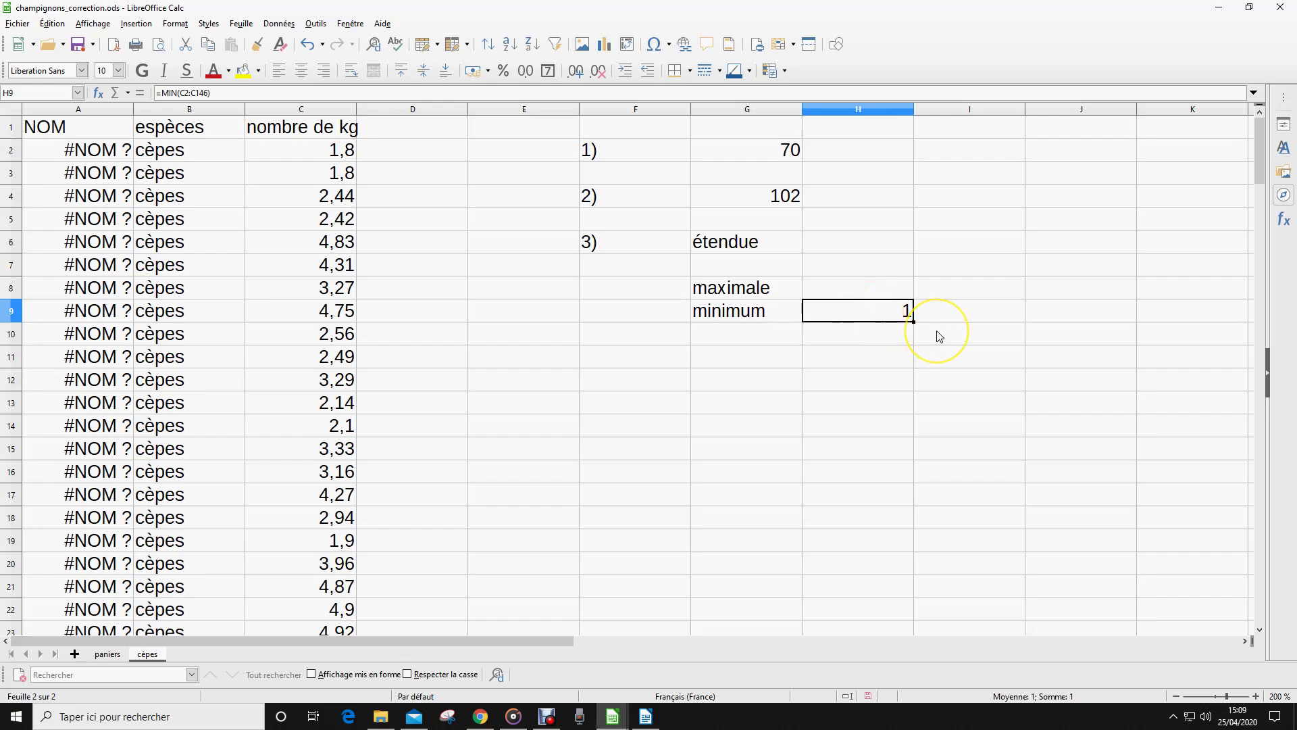
left_click(859, 289)
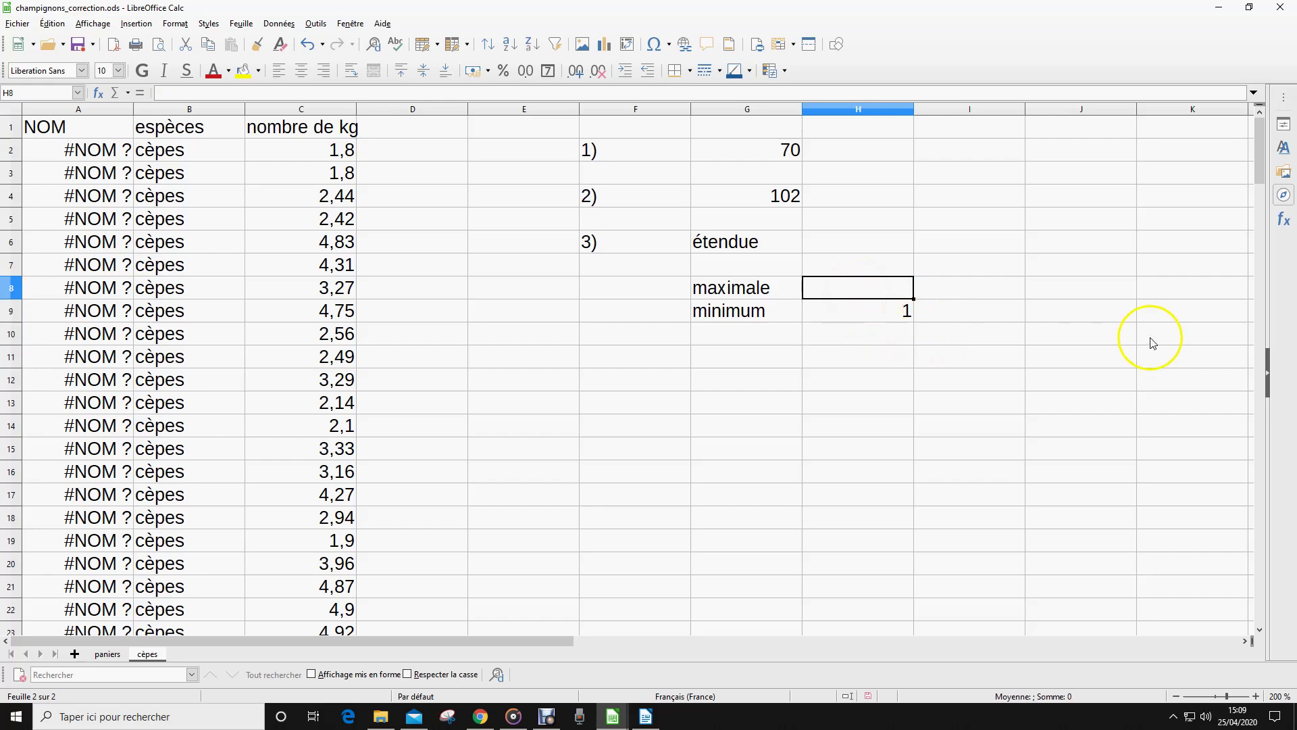
left_click(846, 317)
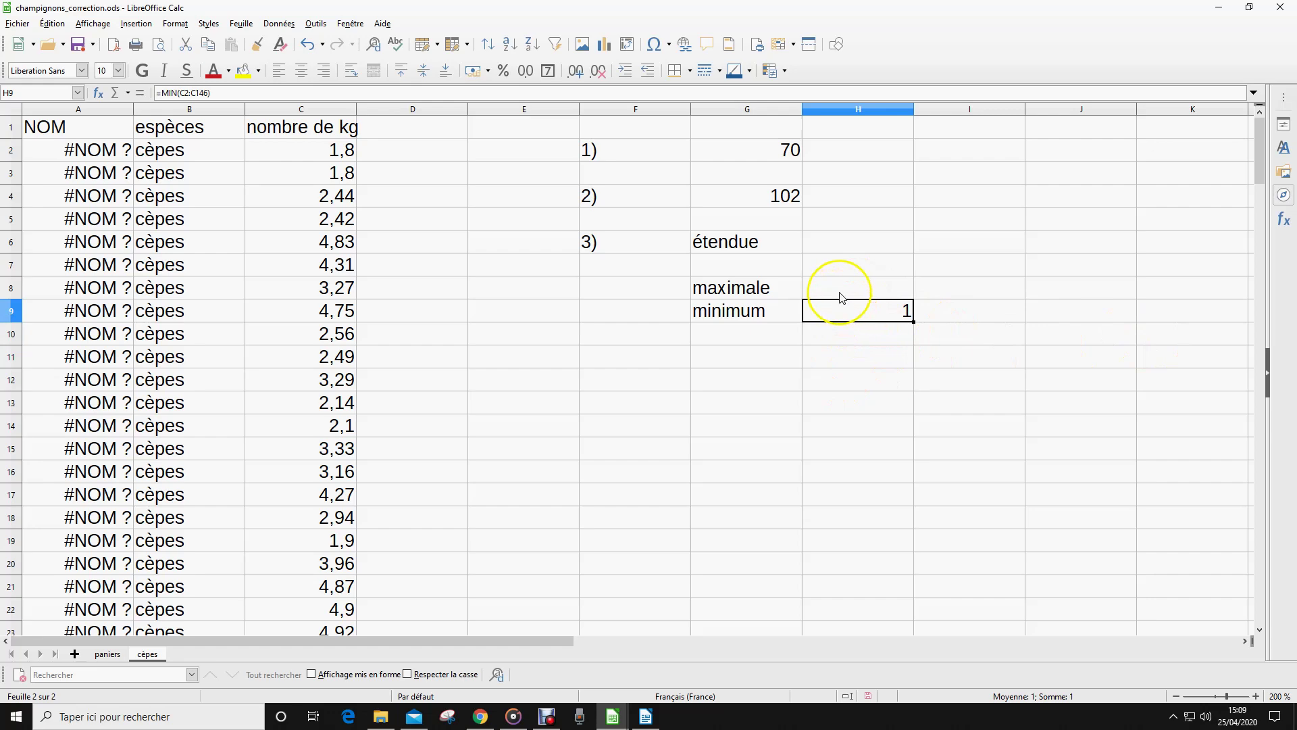
left_click(847, 290)
type("=max(C2:C146")
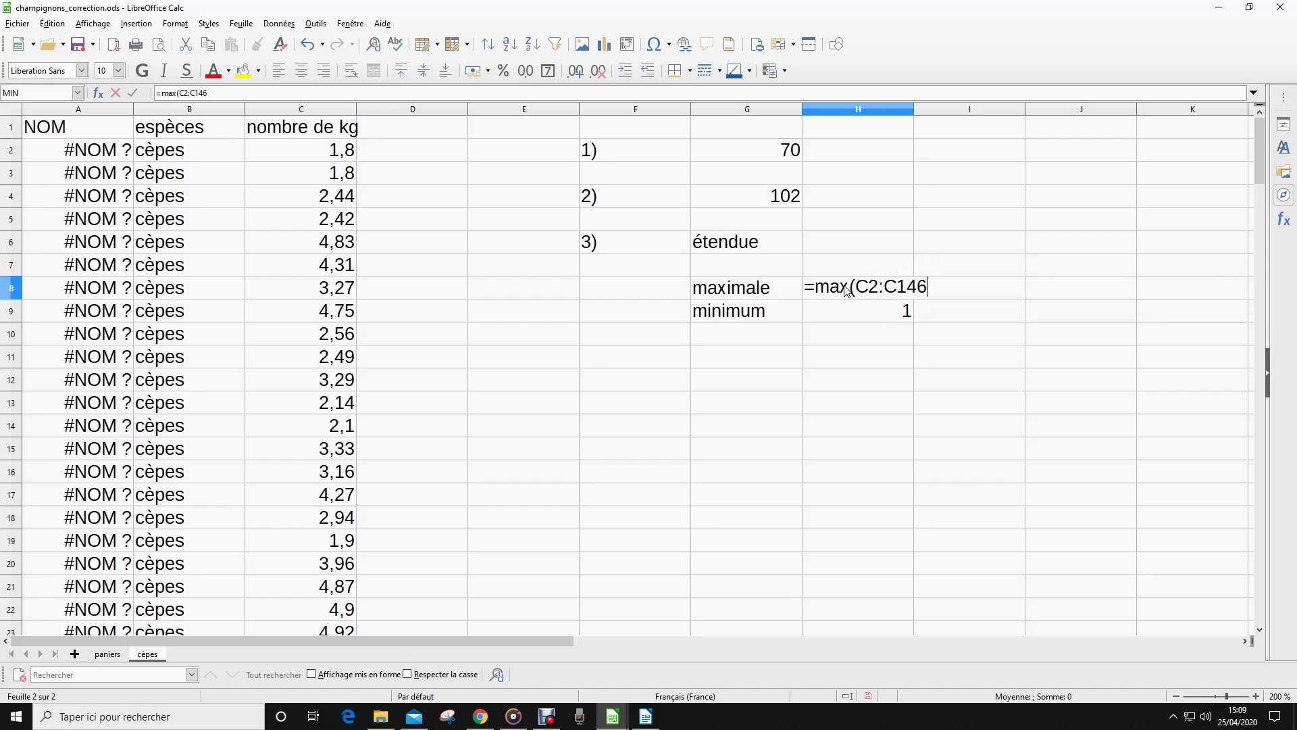
key("Return")
left_click(895, 302)
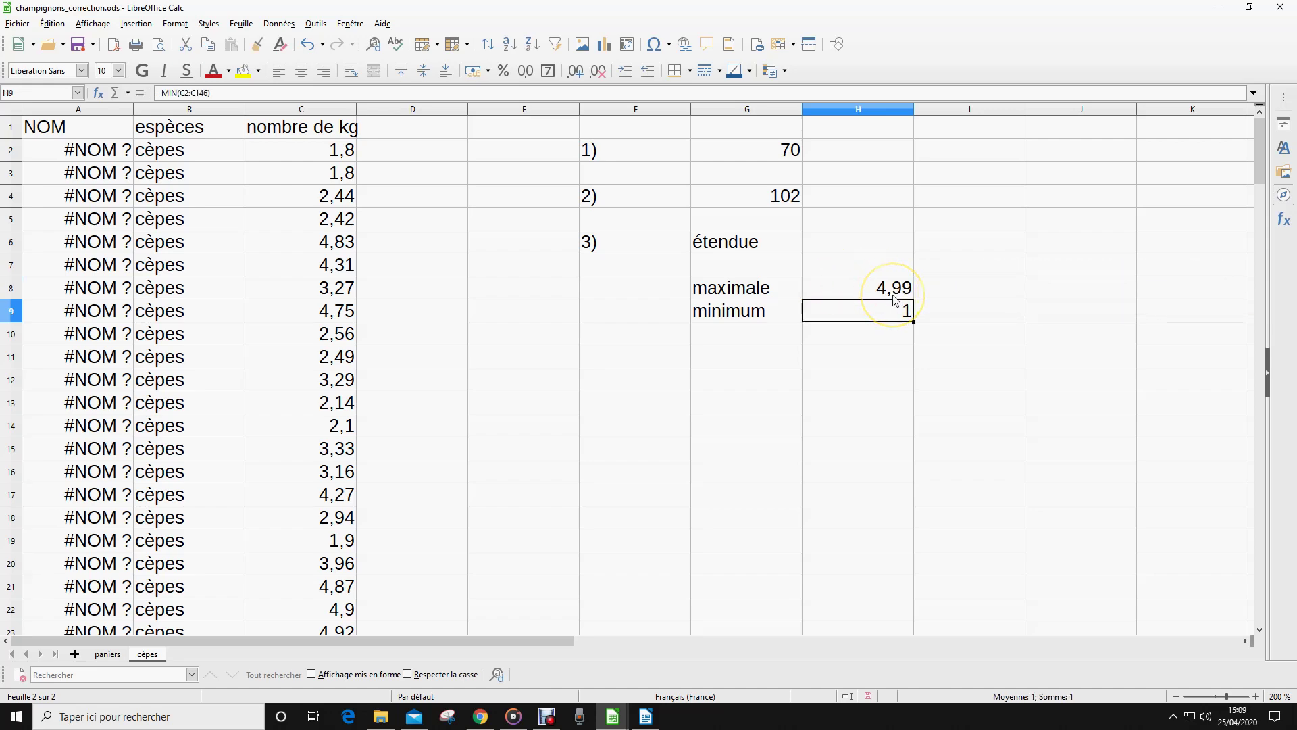
Calculate the étendue in H6 as the maximum minus the minimum, with =H8-H9
left_click(825, 246)
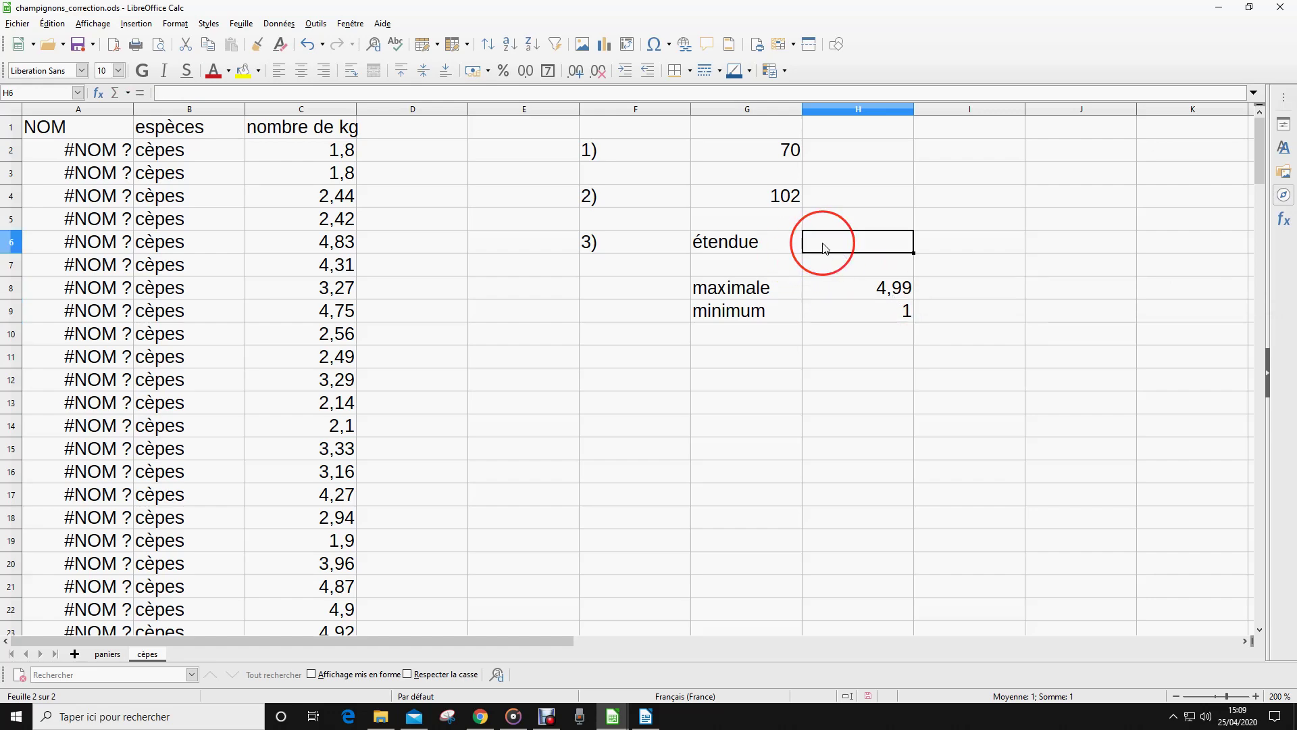
type("=")
left_click(838, 288)
type("-")
left_click(871, 316)
key("Return")
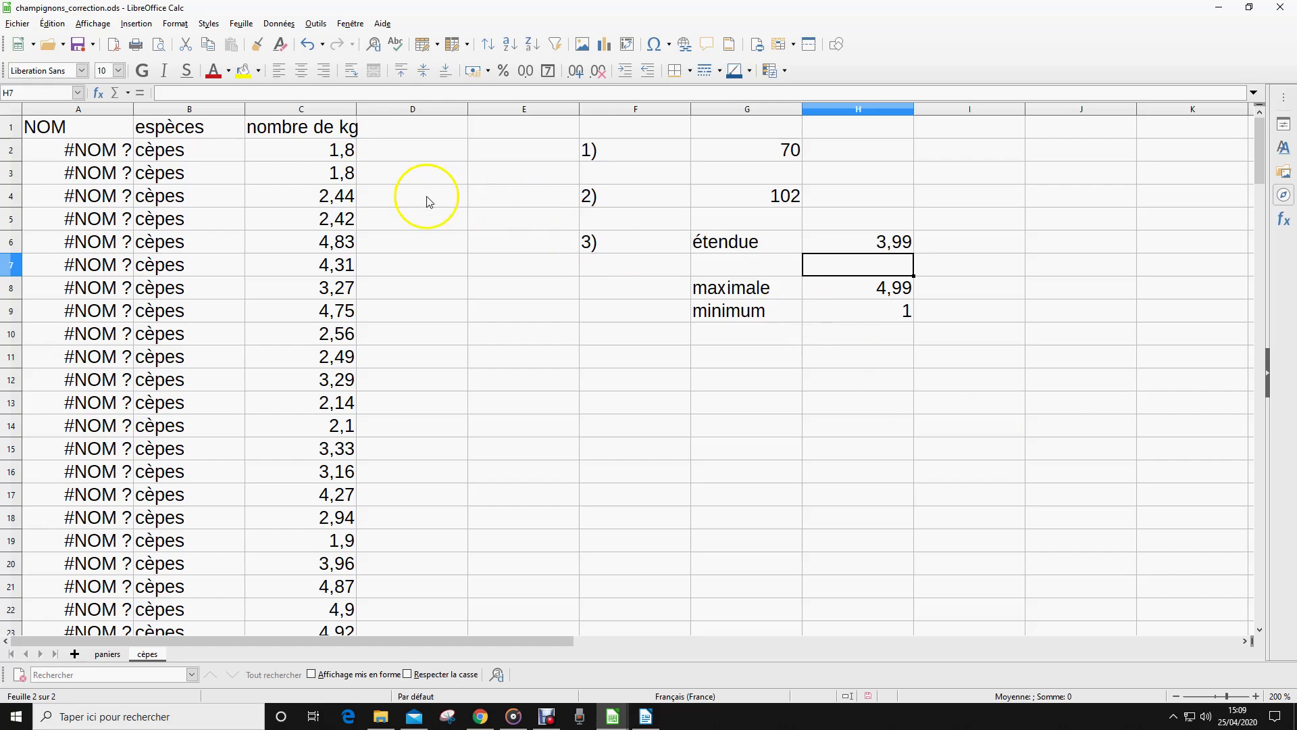
Enter the label "nombre de paniers" in G11 and widen column G to fit it
left_click(746, 357)
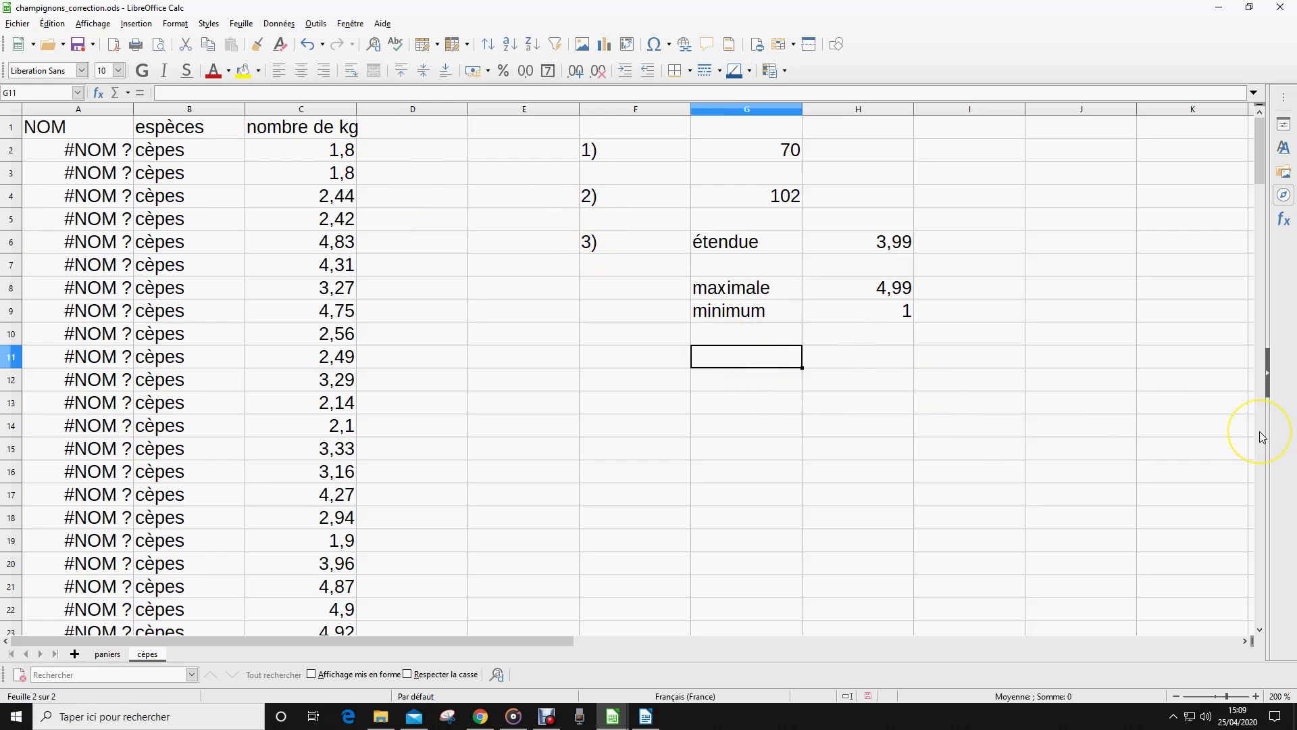
type("nombre de paniers")
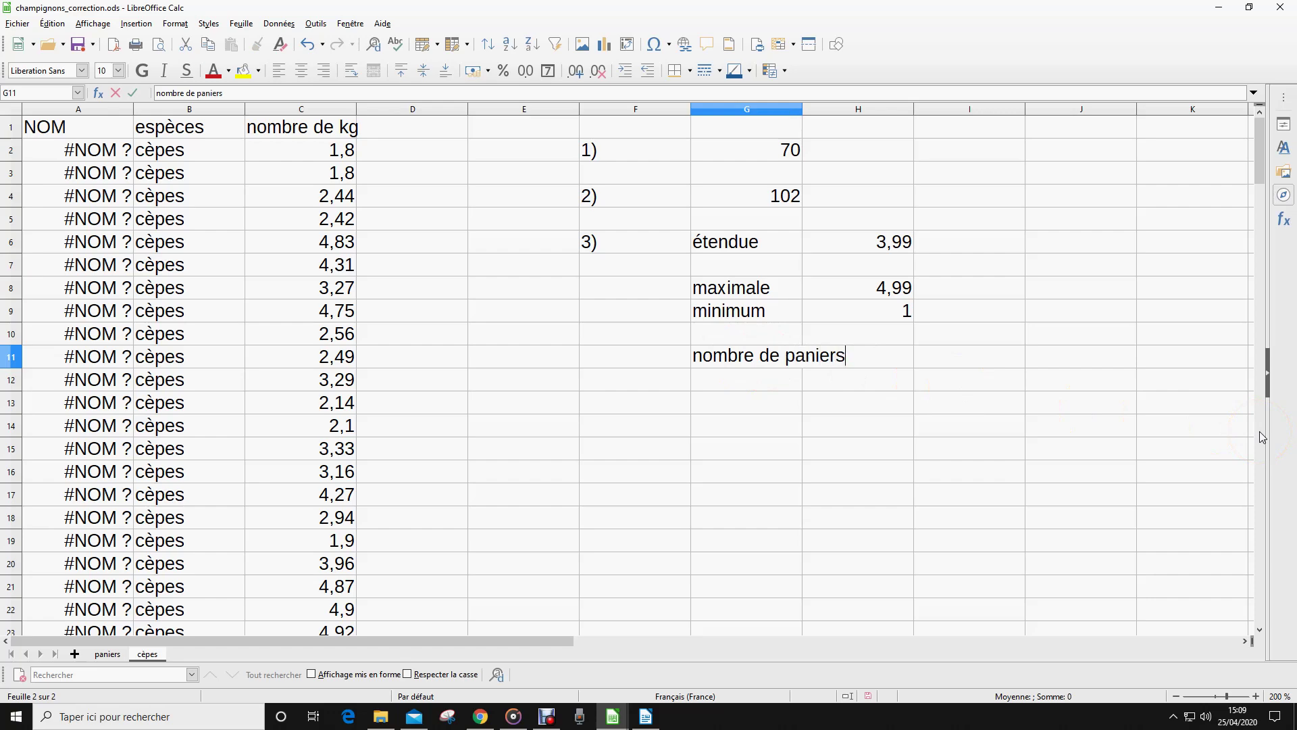
key("Return")
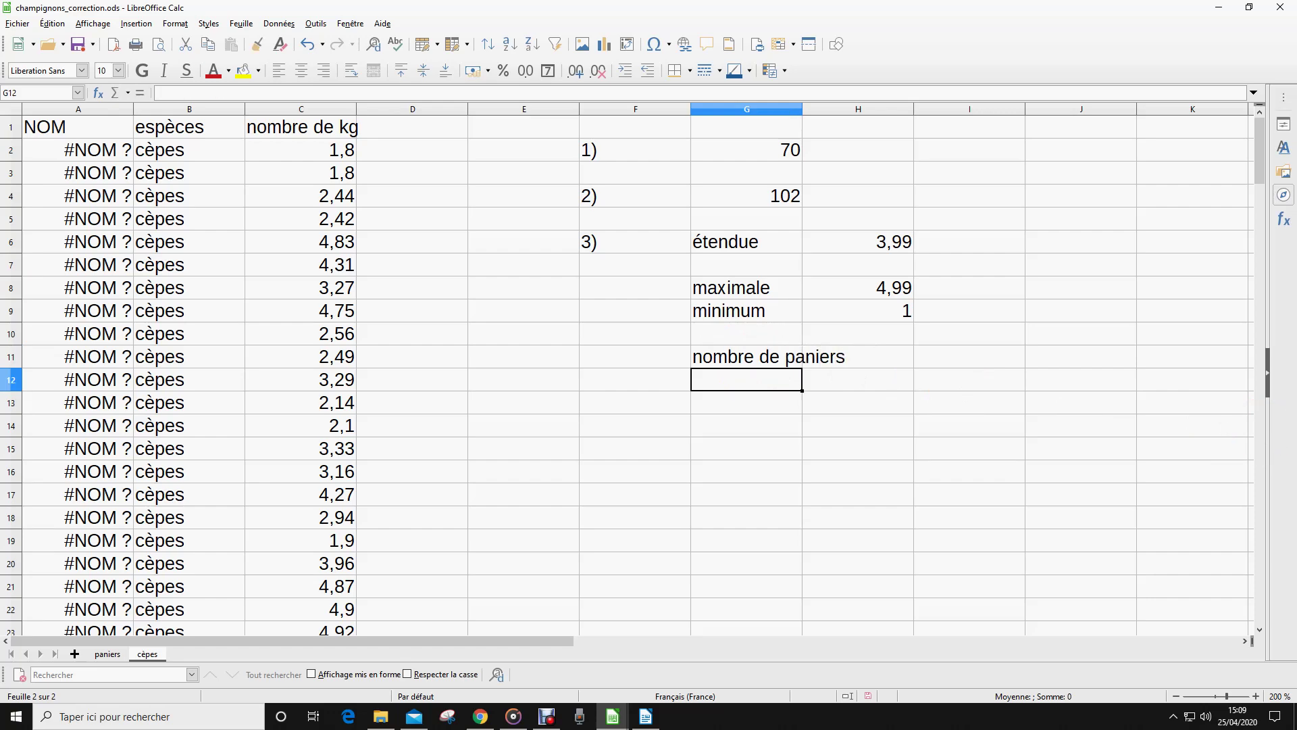
left_click_drag(802, 110, 858, 117)
Count the baskets in H11 with =NB(C2:C146)
left_click(935, 358)
type("=nb(")
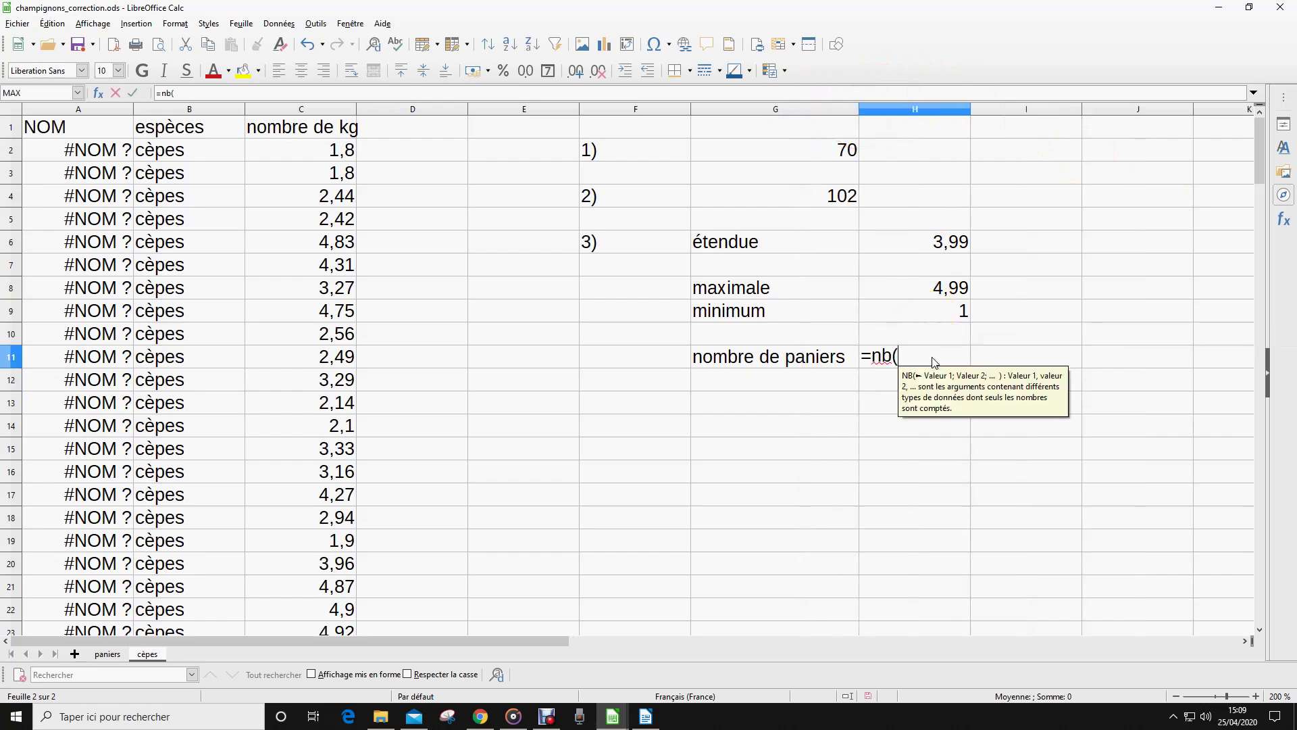
type("C2:")
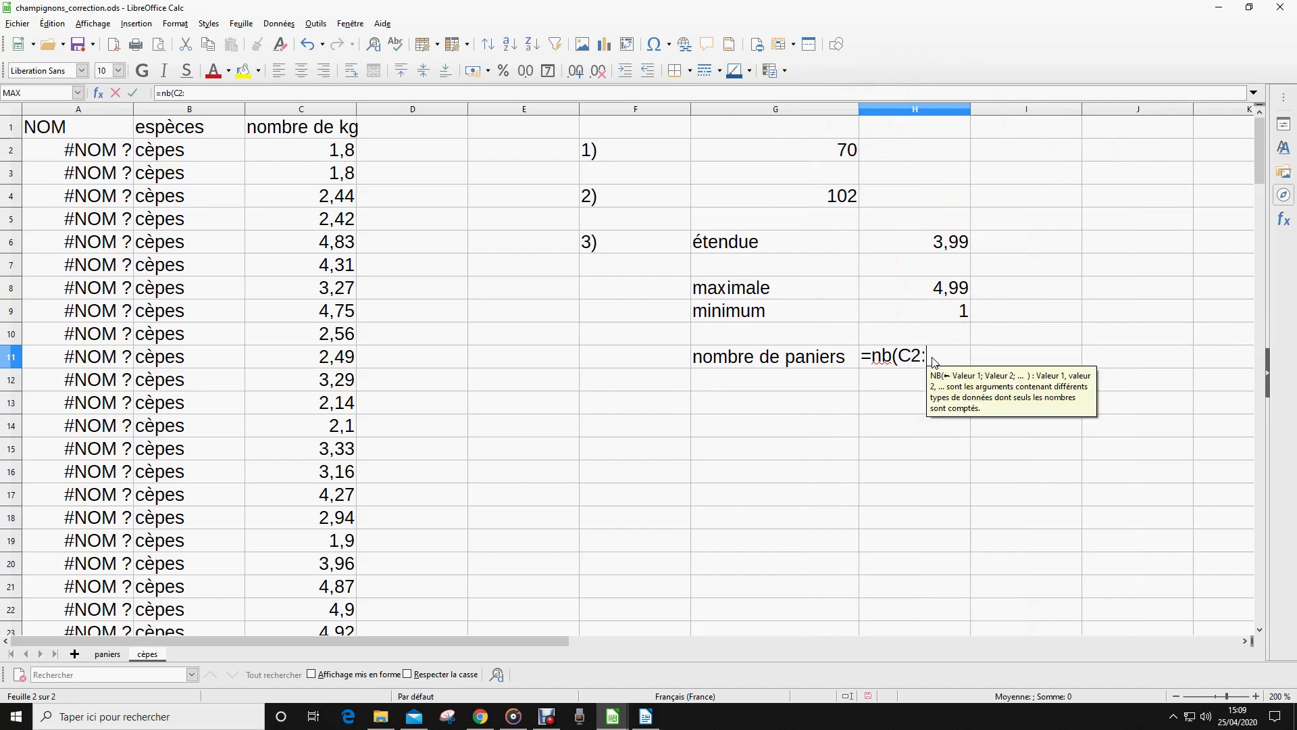
type("C146")
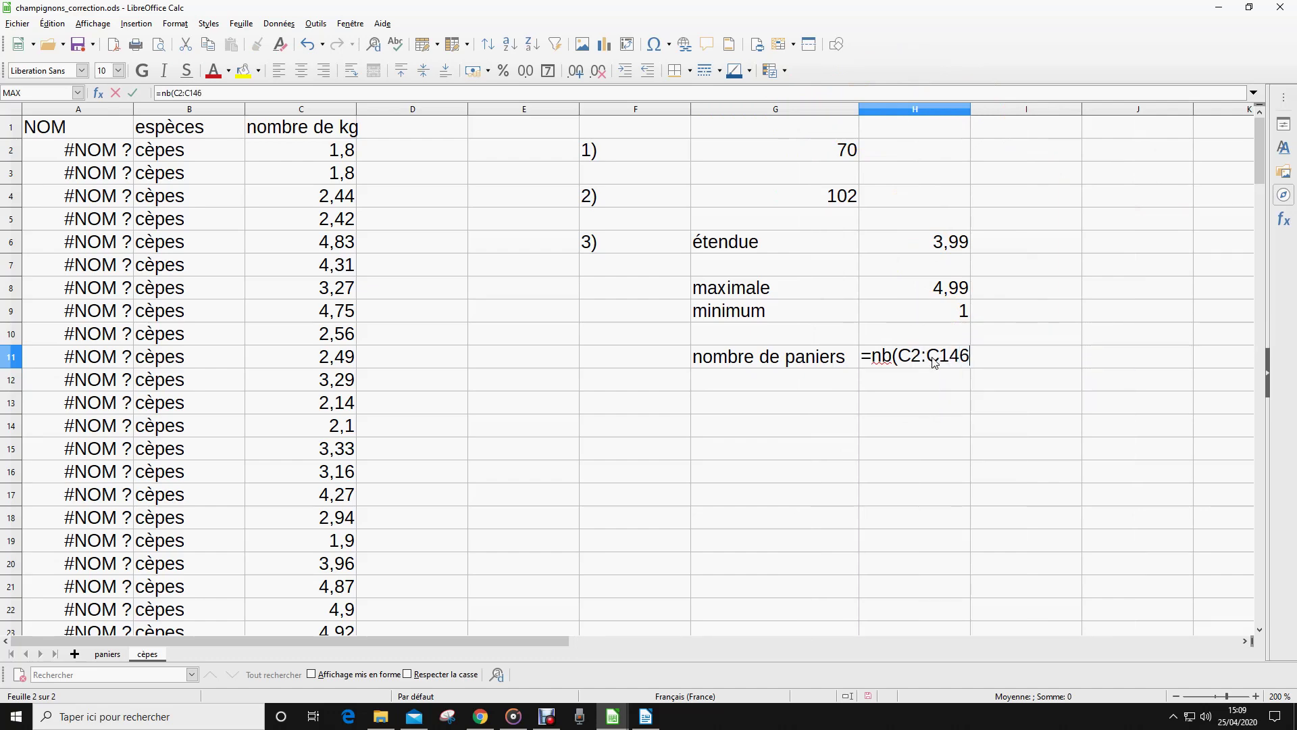
type(")")
key("Return")
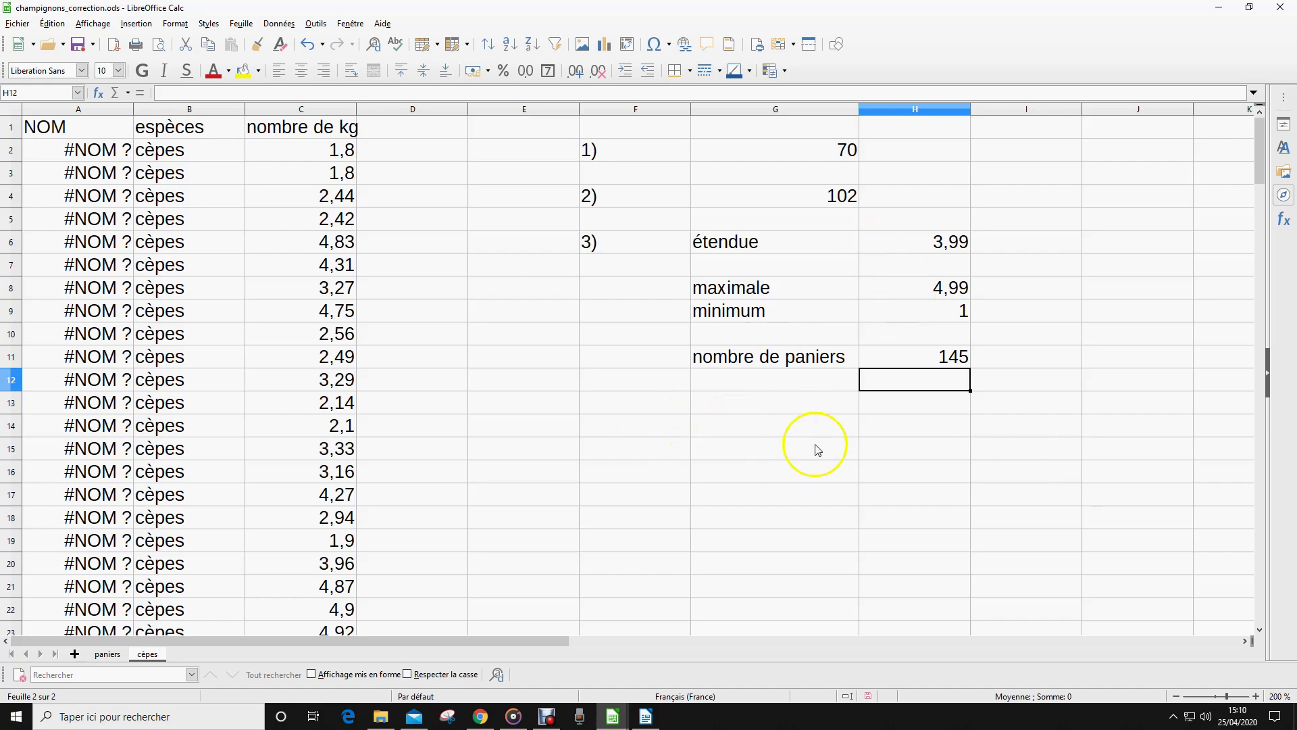
Start the list of class limits in G15 with a reference to the minimum in H9
left_click(732, 448)
type("=")
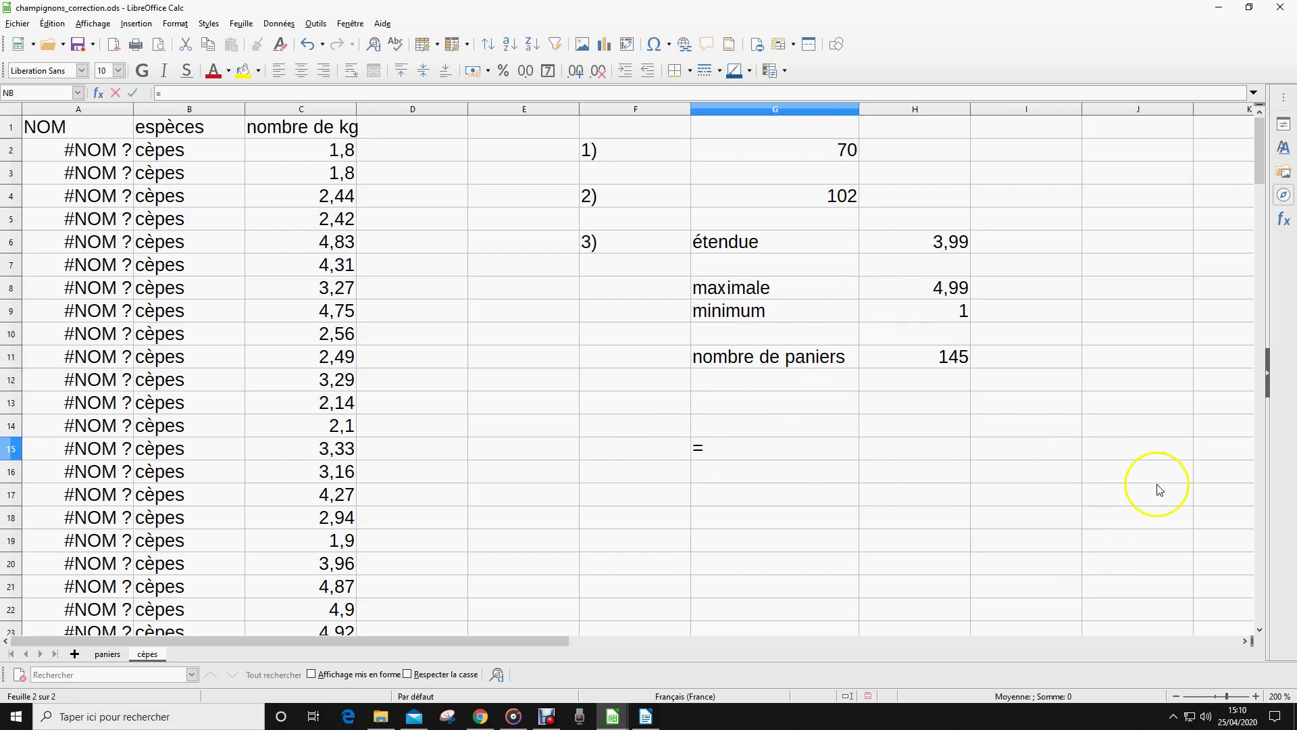
left_click(931, 309)
key("Return")
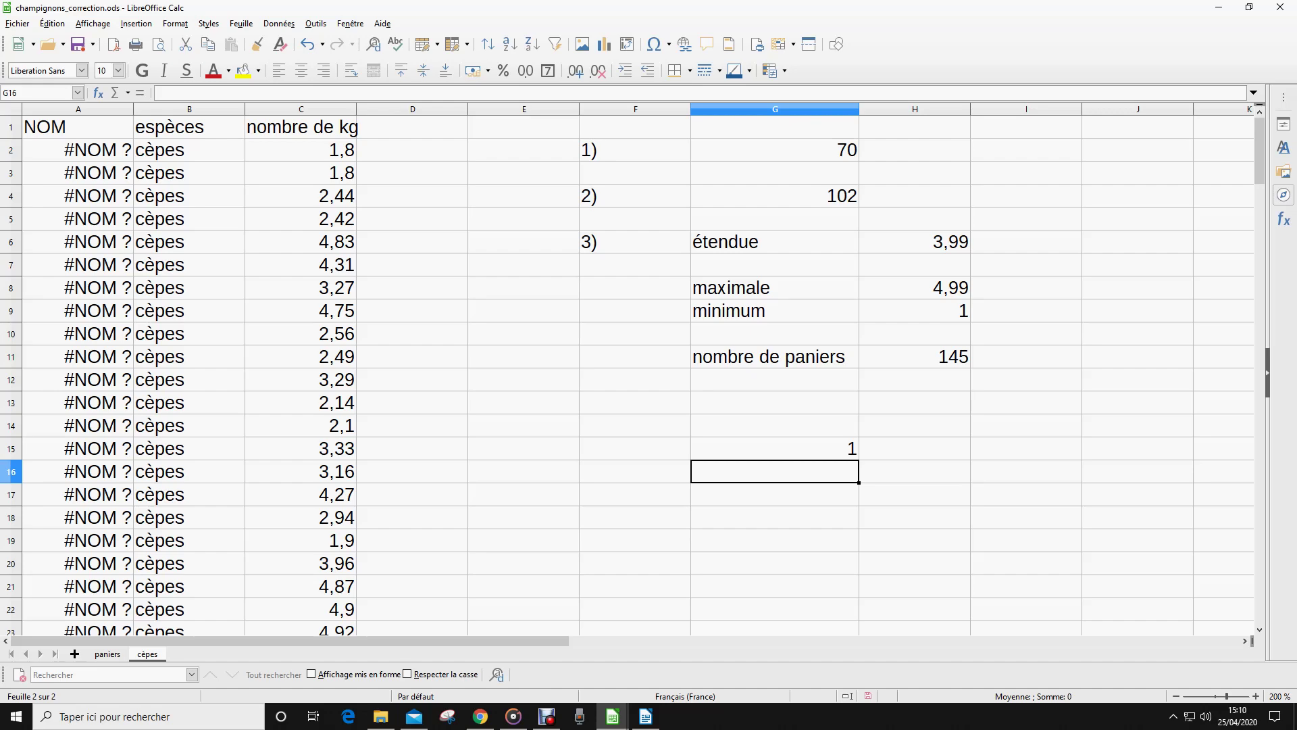
Label G13 "amplitude" and calculate it in H13 with =H6/RACINE(H11)
left_click(819, 405)
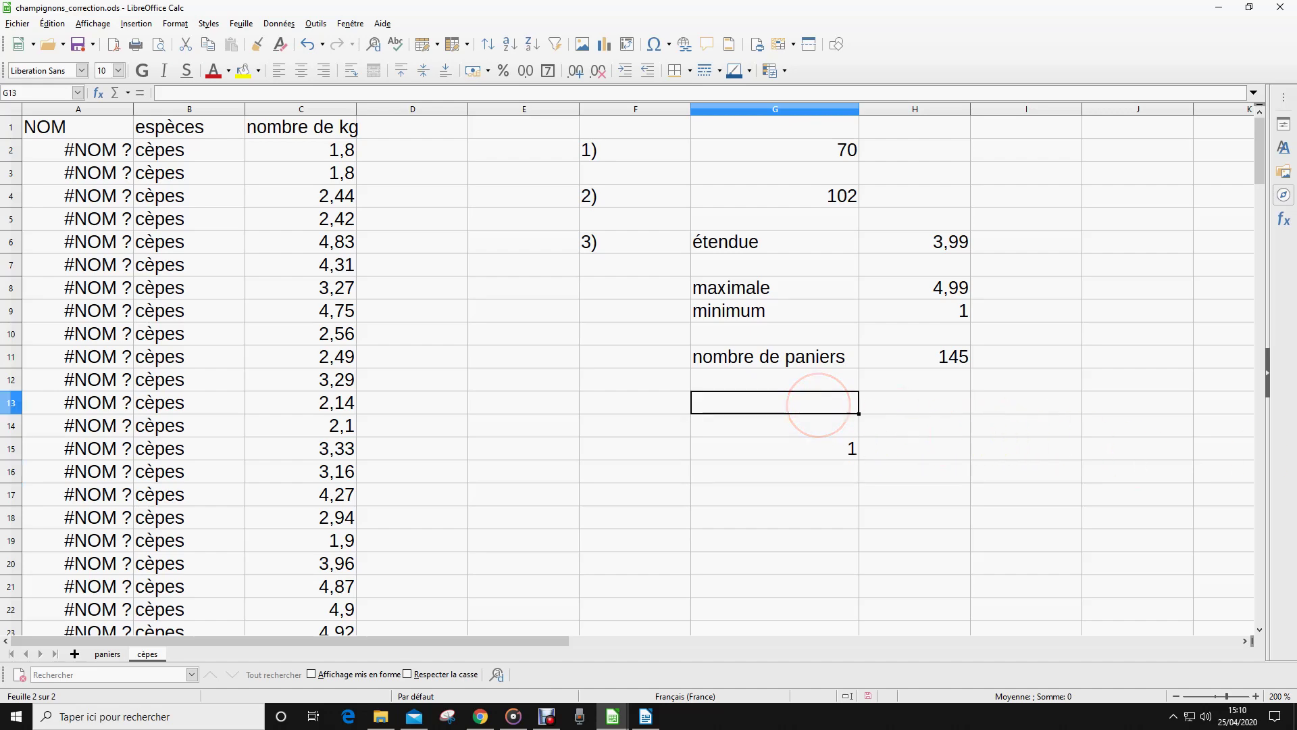
type("amplitude")
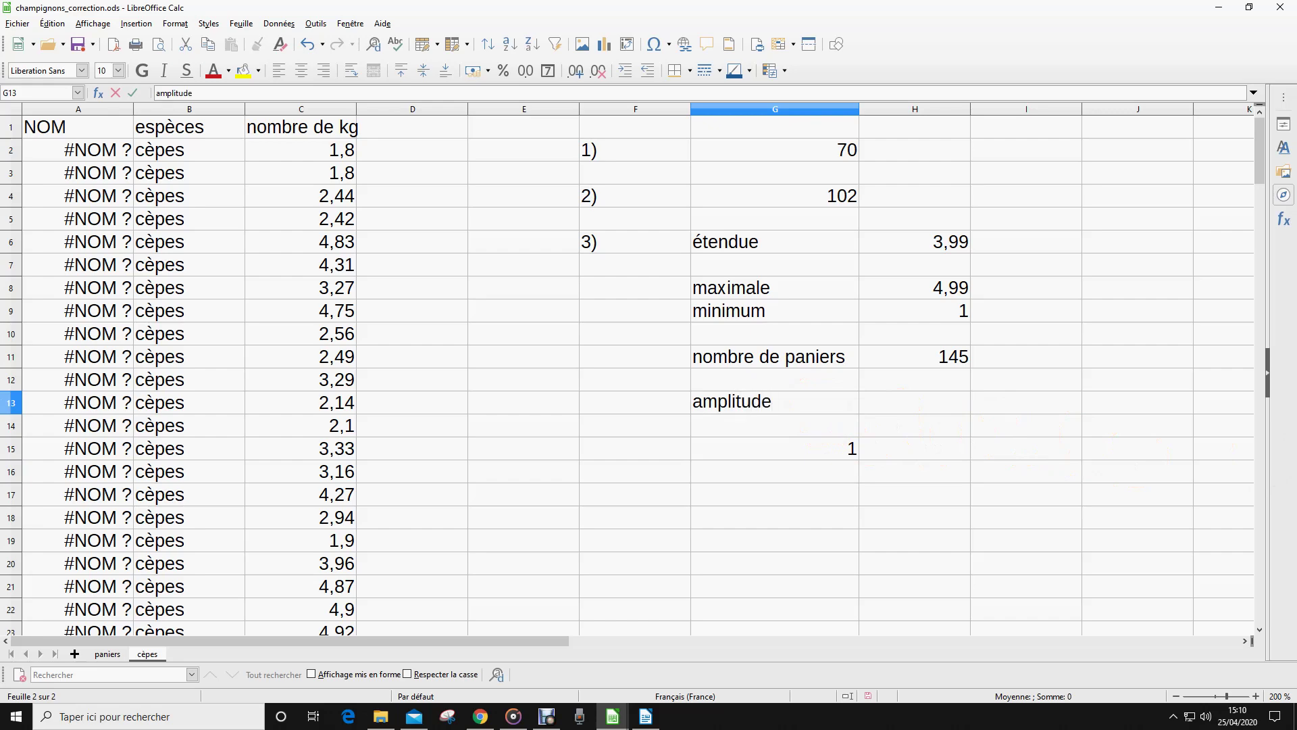
left_click(915, 402)
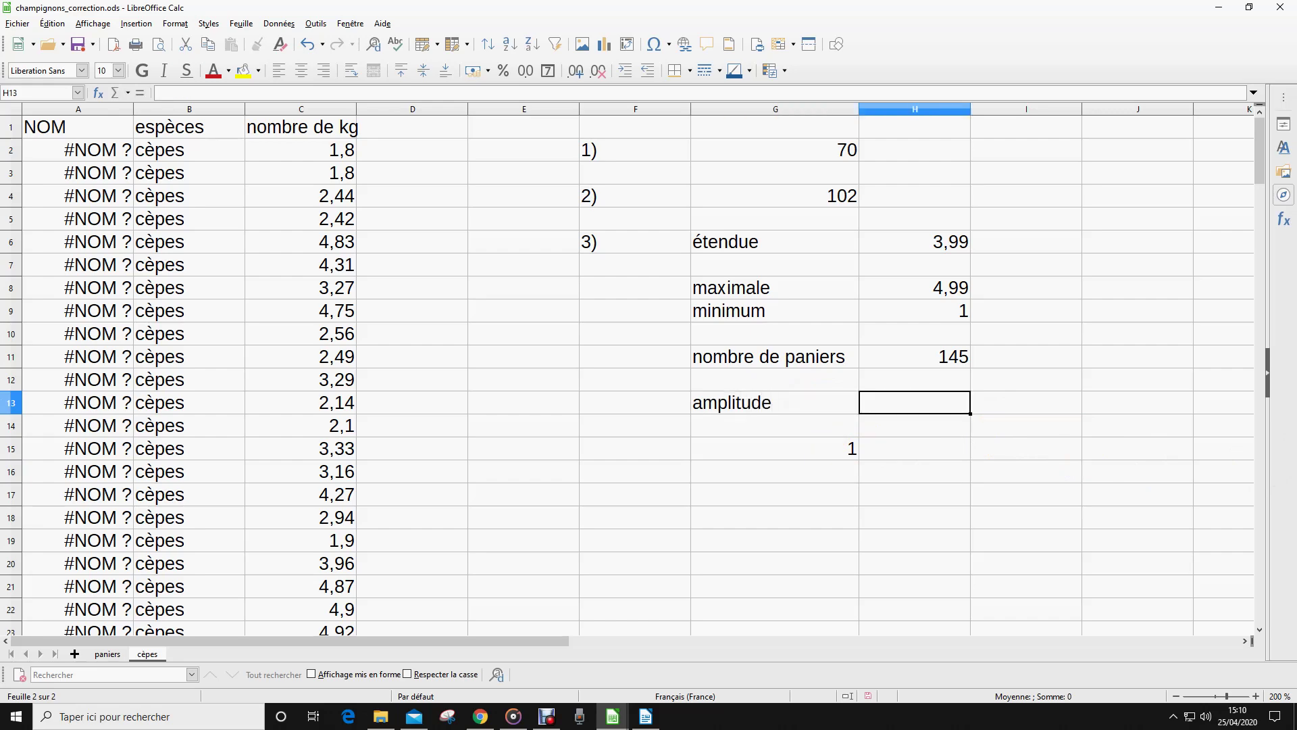
type("=")
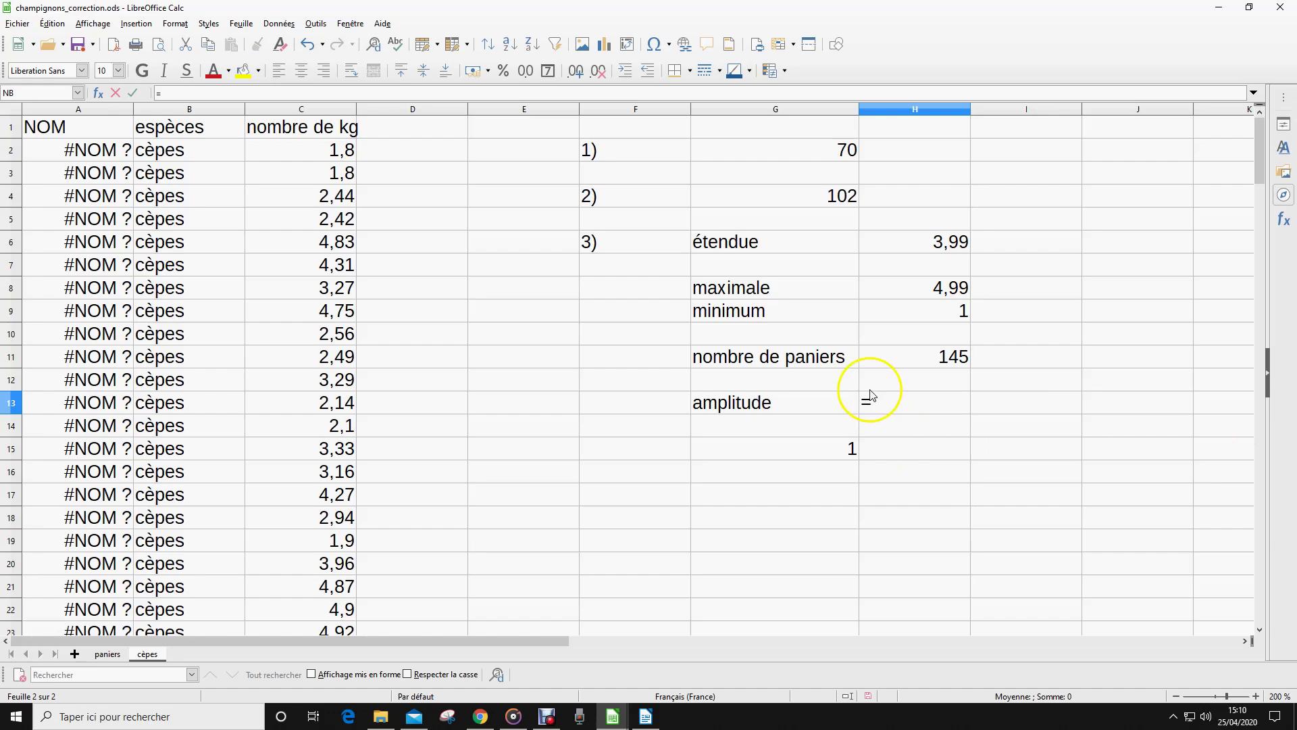
left_click(923, 251)
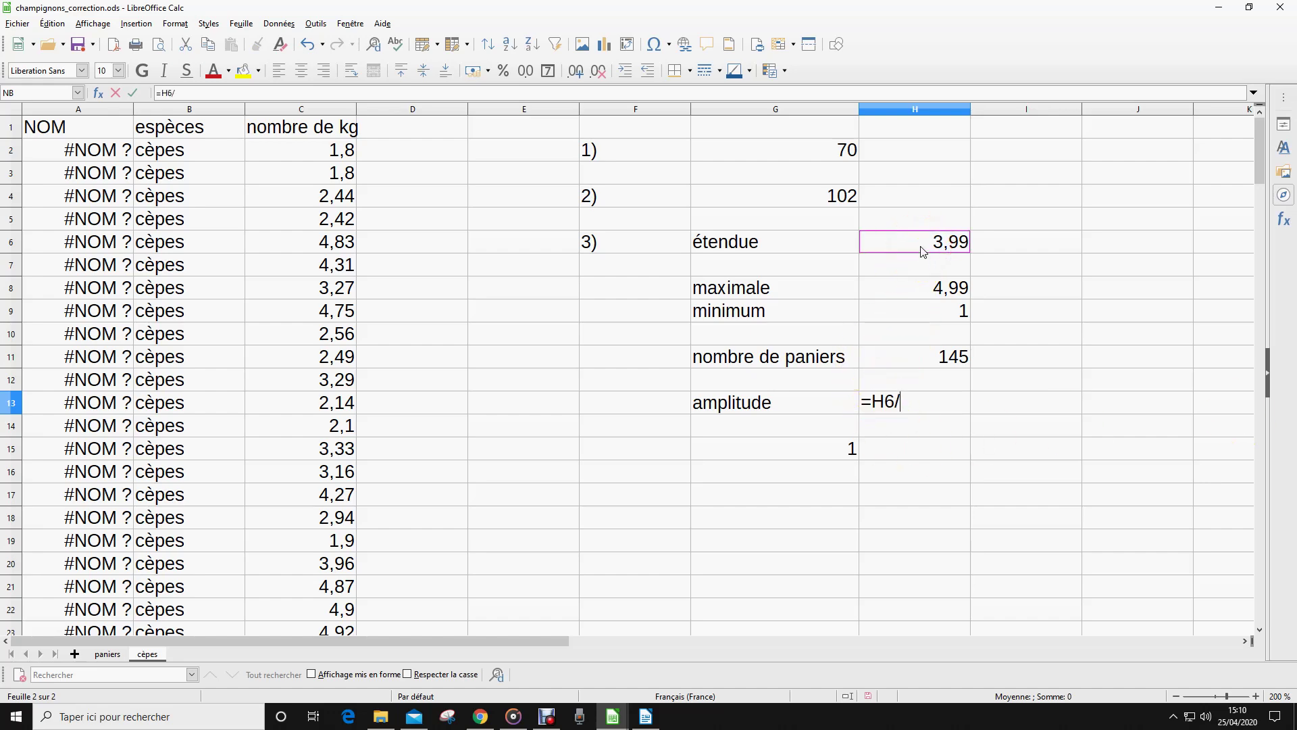
type("/racine(")
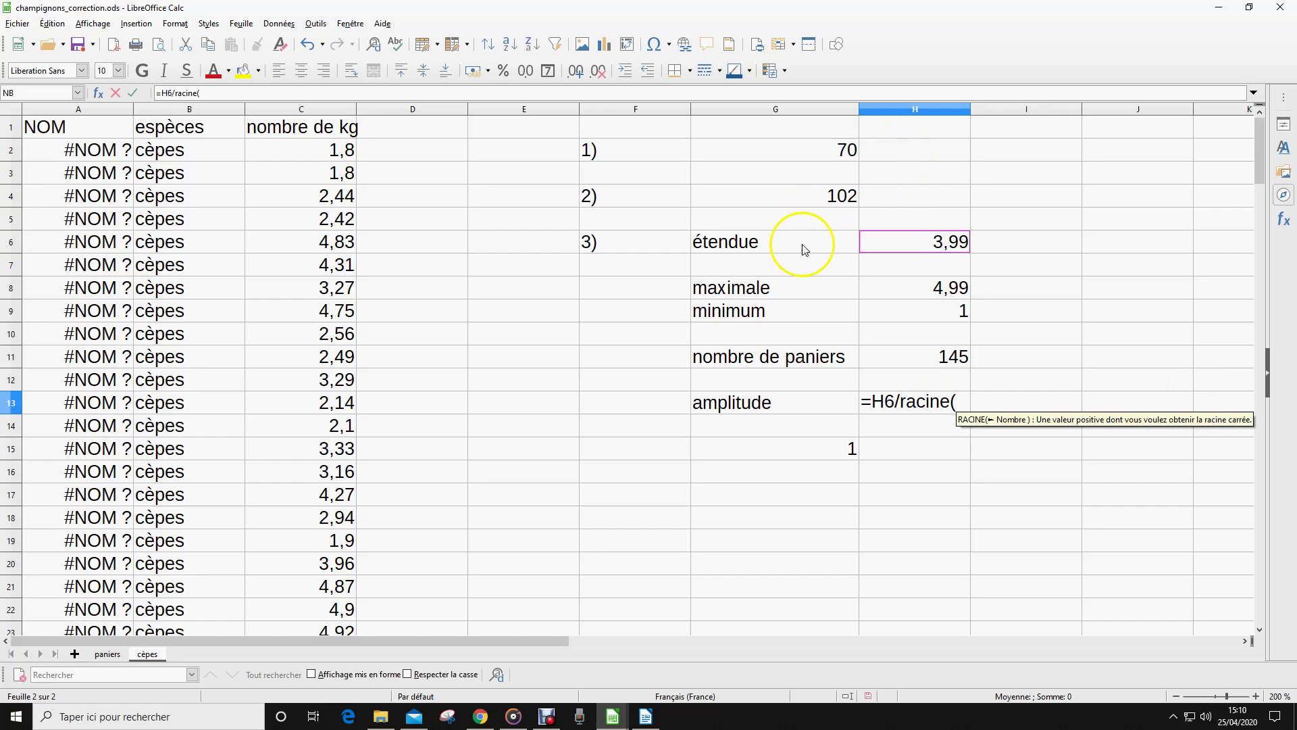
left_click(927, 361)
type(")")
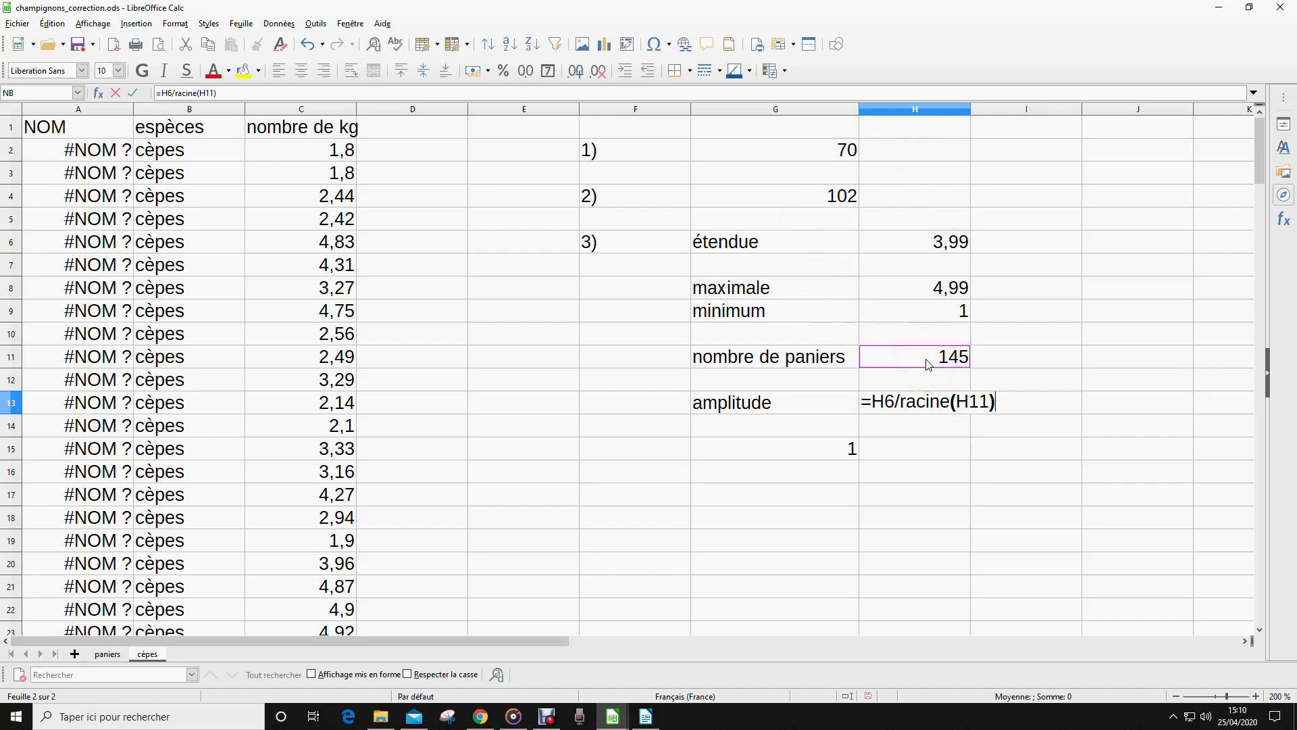
key("Return")
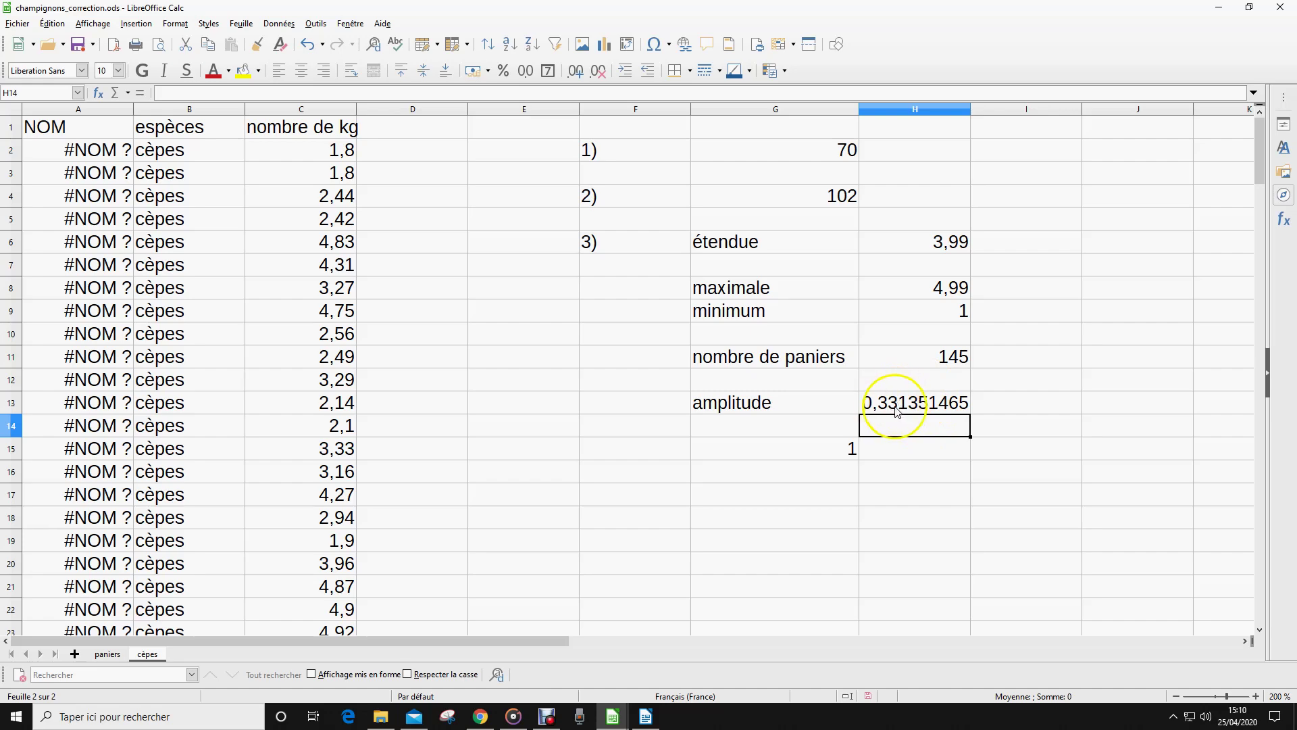
Assign the name "pas" to the amplitude cell H13
left_click(896, 409)
left_click_drag(31, 95, 3, 96)
type("H14")
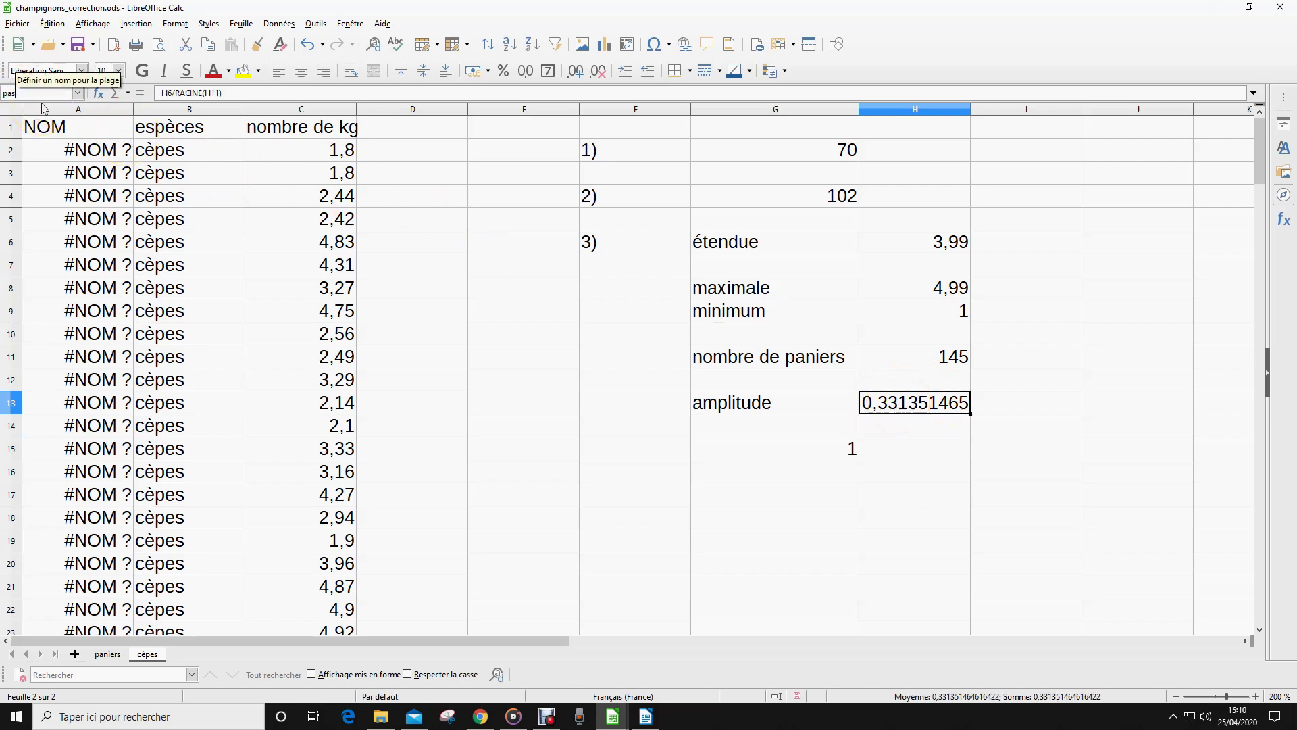
key("Return")
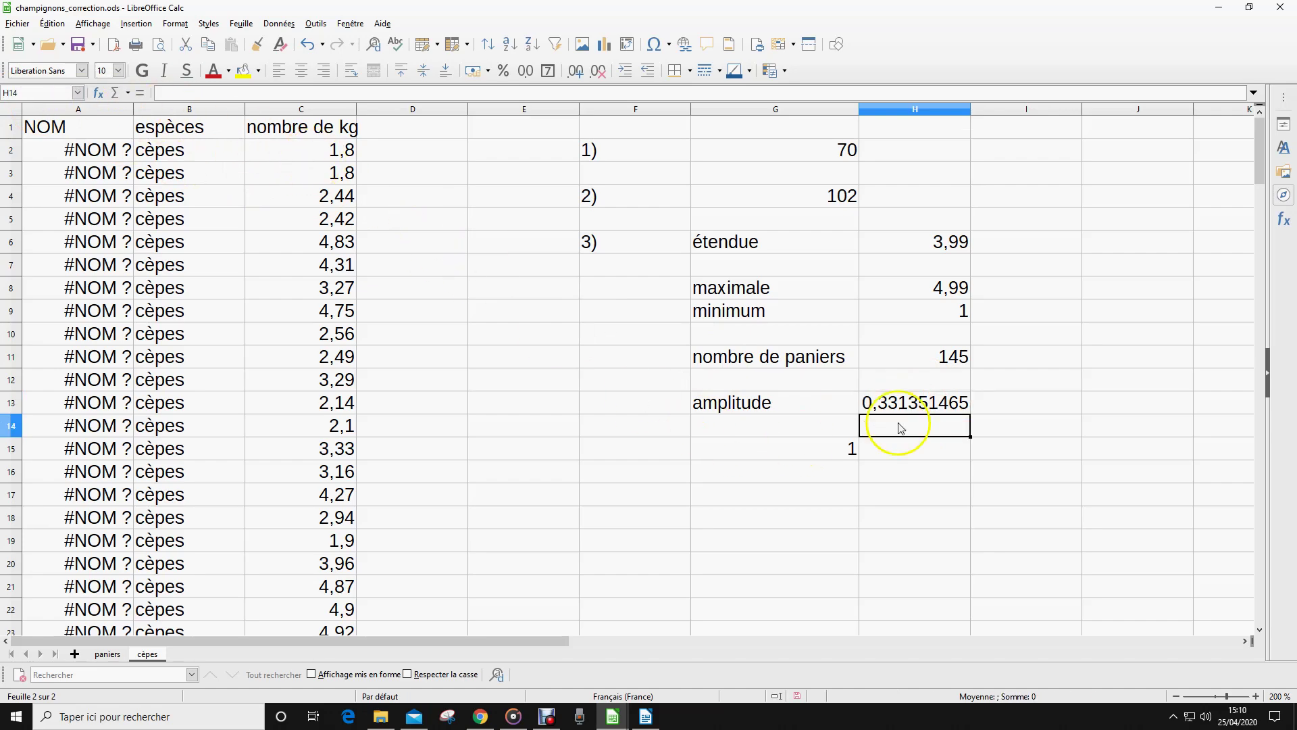
Calculate the next class limit in G16 with =G15+pas
left_click(803, 473)
type("=")
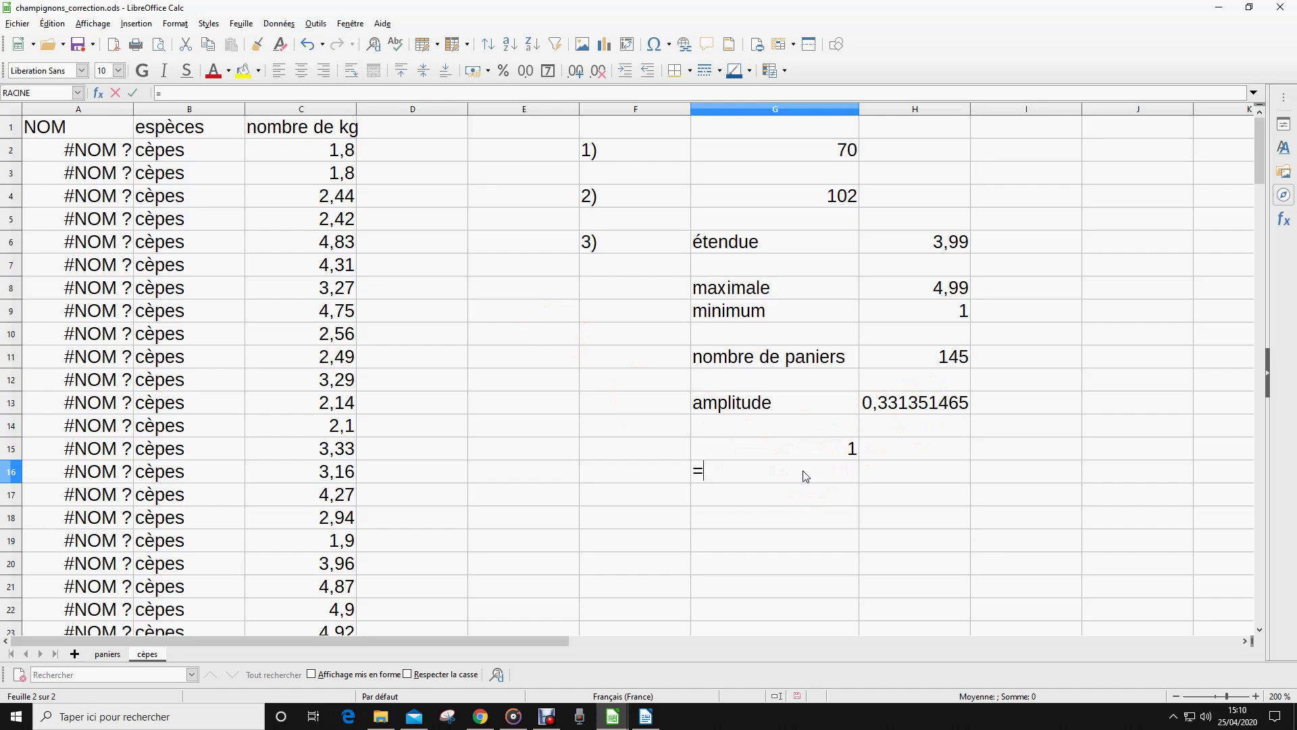
left_click(805, 449)
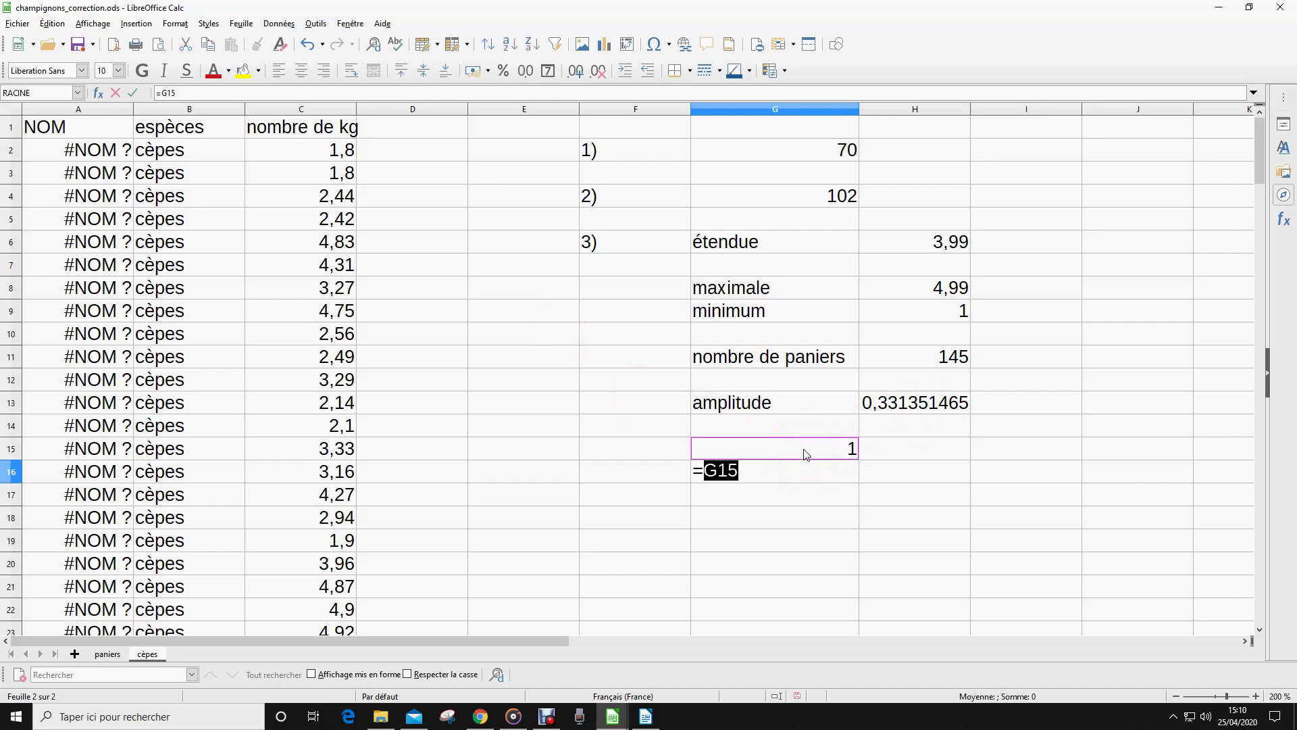
type("+pas")
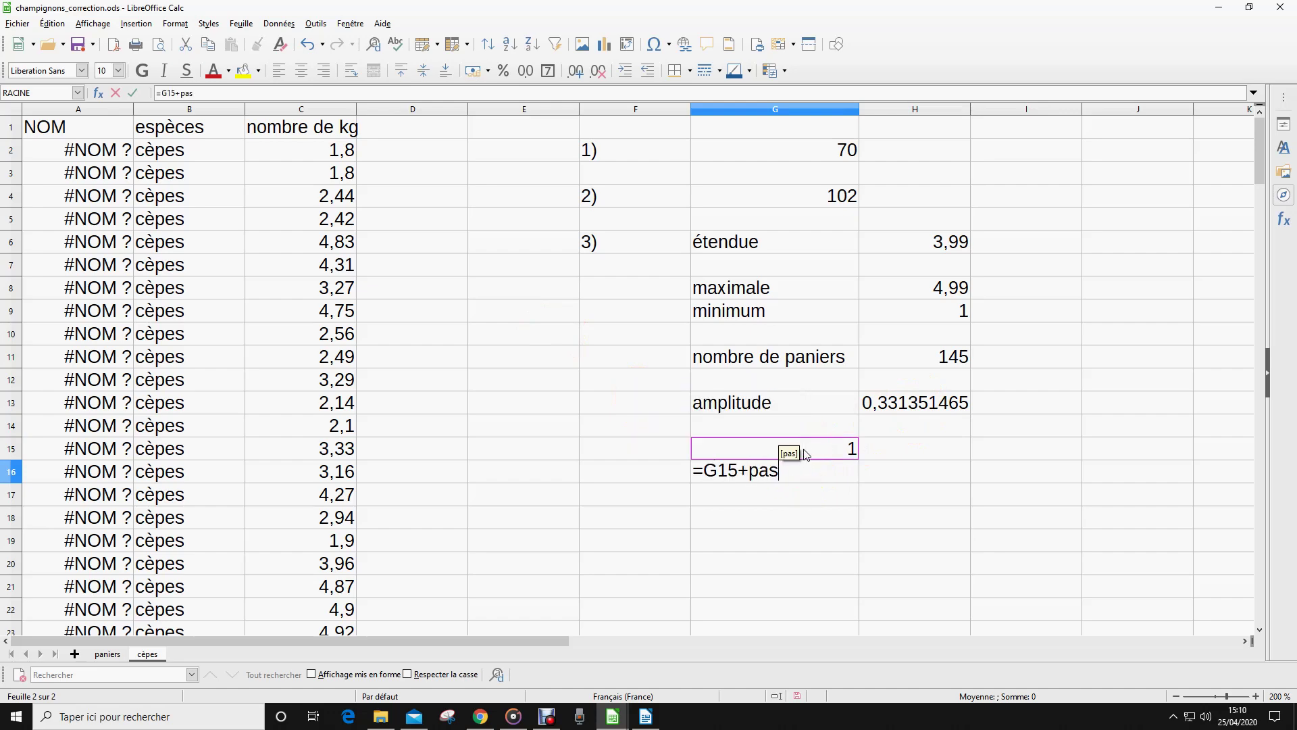
key("Return")
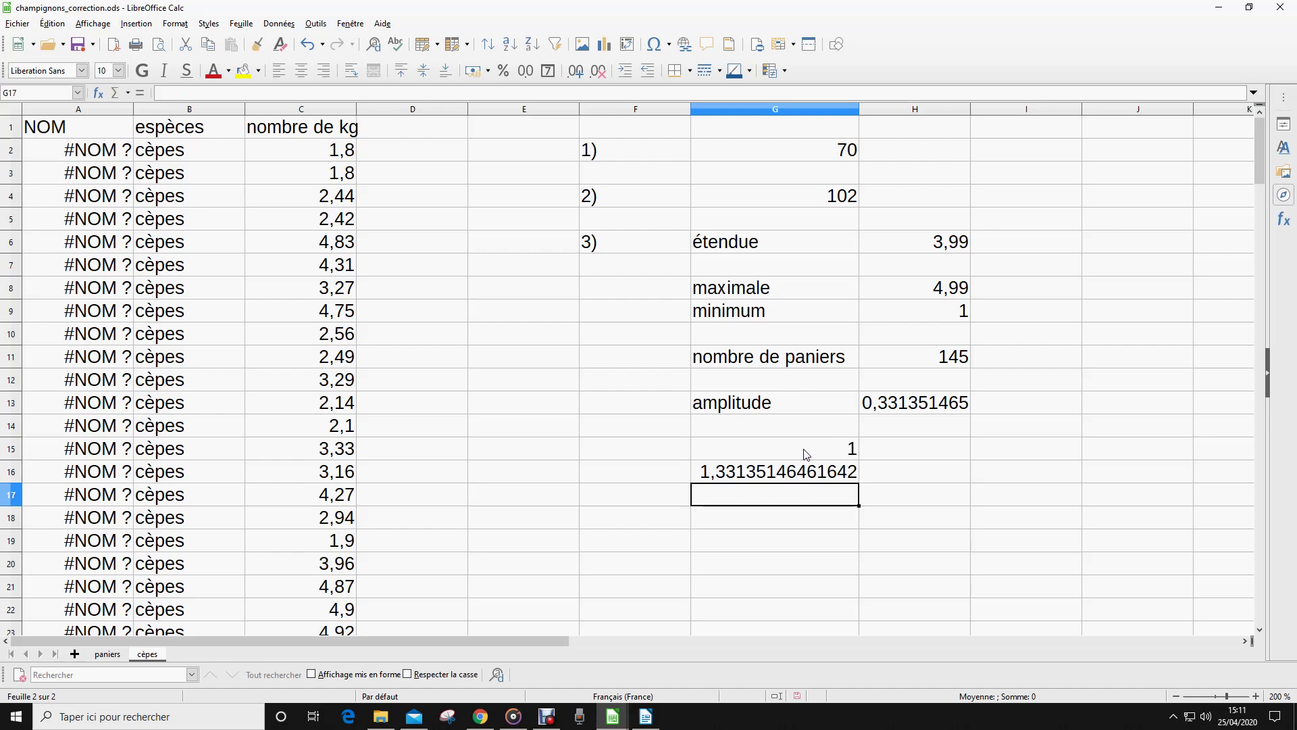
Fill the G16 formula down column G through G28 so the class limits pass the maximum weight
left_click(820, 471)
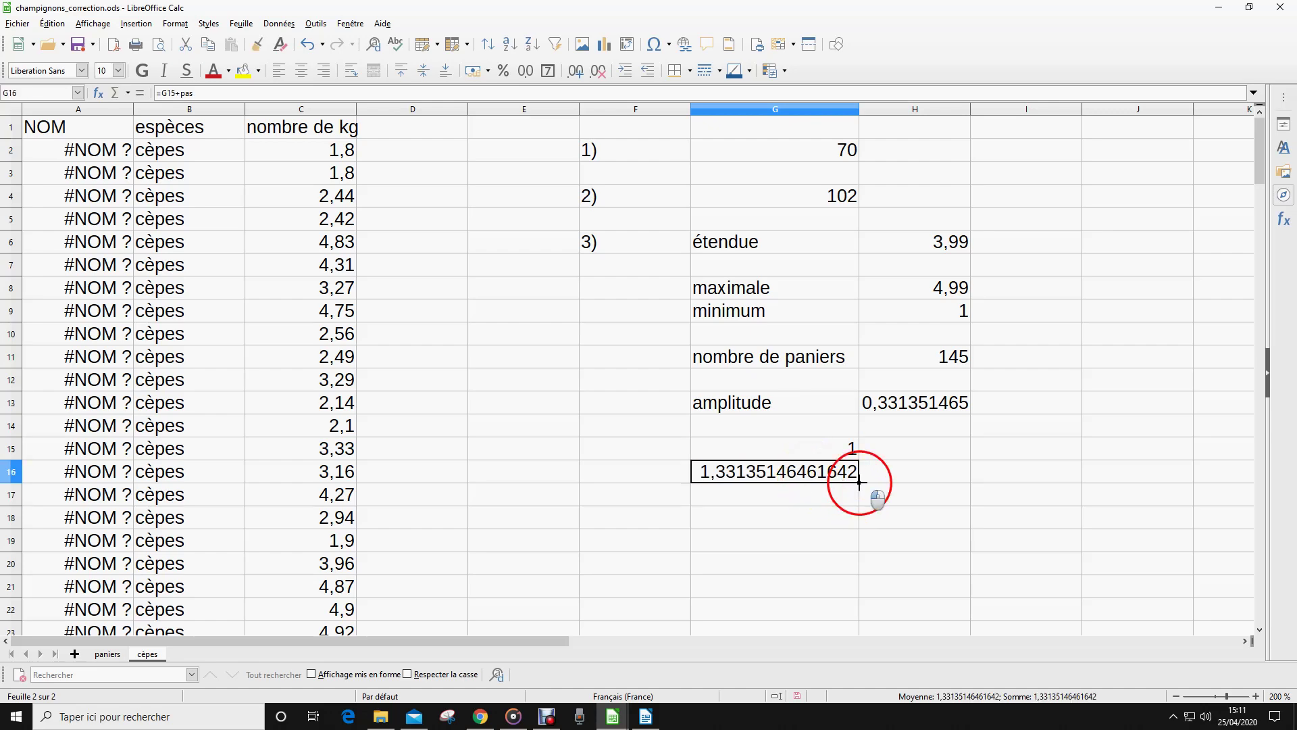
left_click_drag(859, 481, 841, 611)
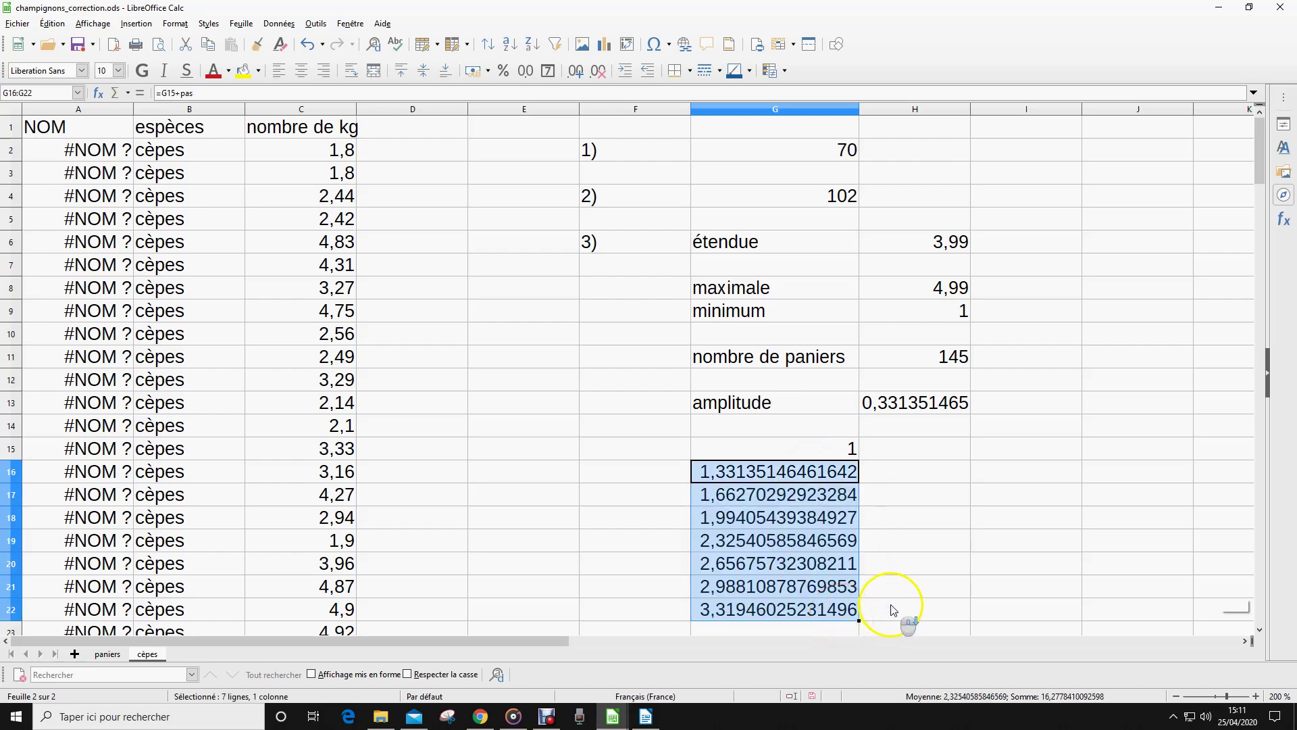
scroll(869, 493, "down", 3)
left_click_drag(859, 414, 857, 531)
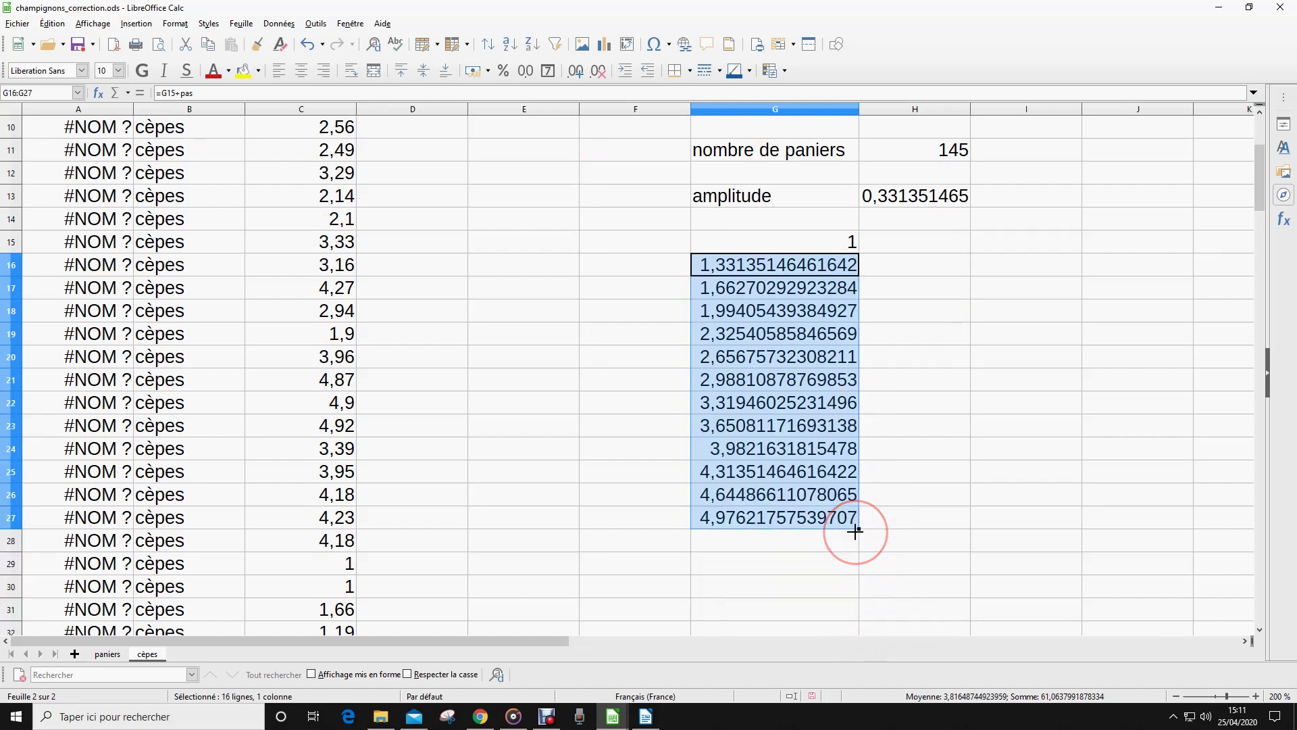
left_click(877, 537)
left_click(844, 521)
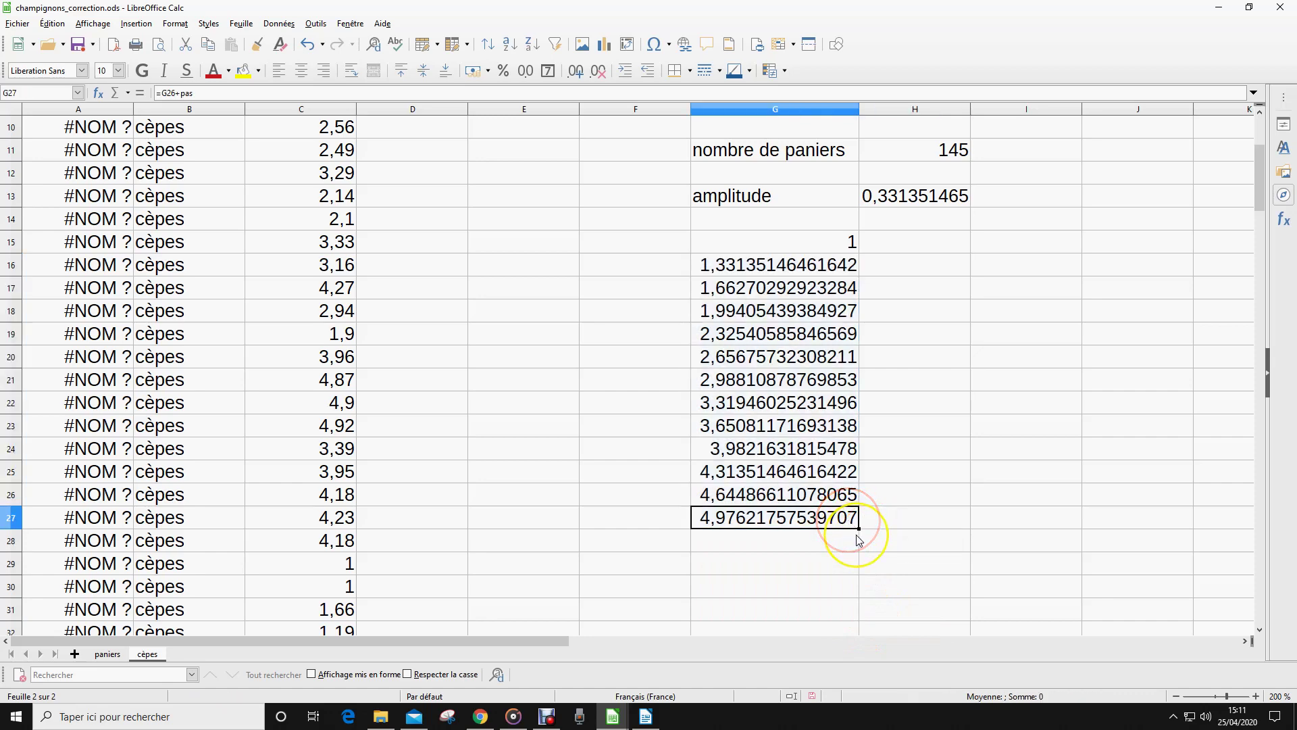
left_click_drag(858, 528, 860, 549)
left_click(914, 565)
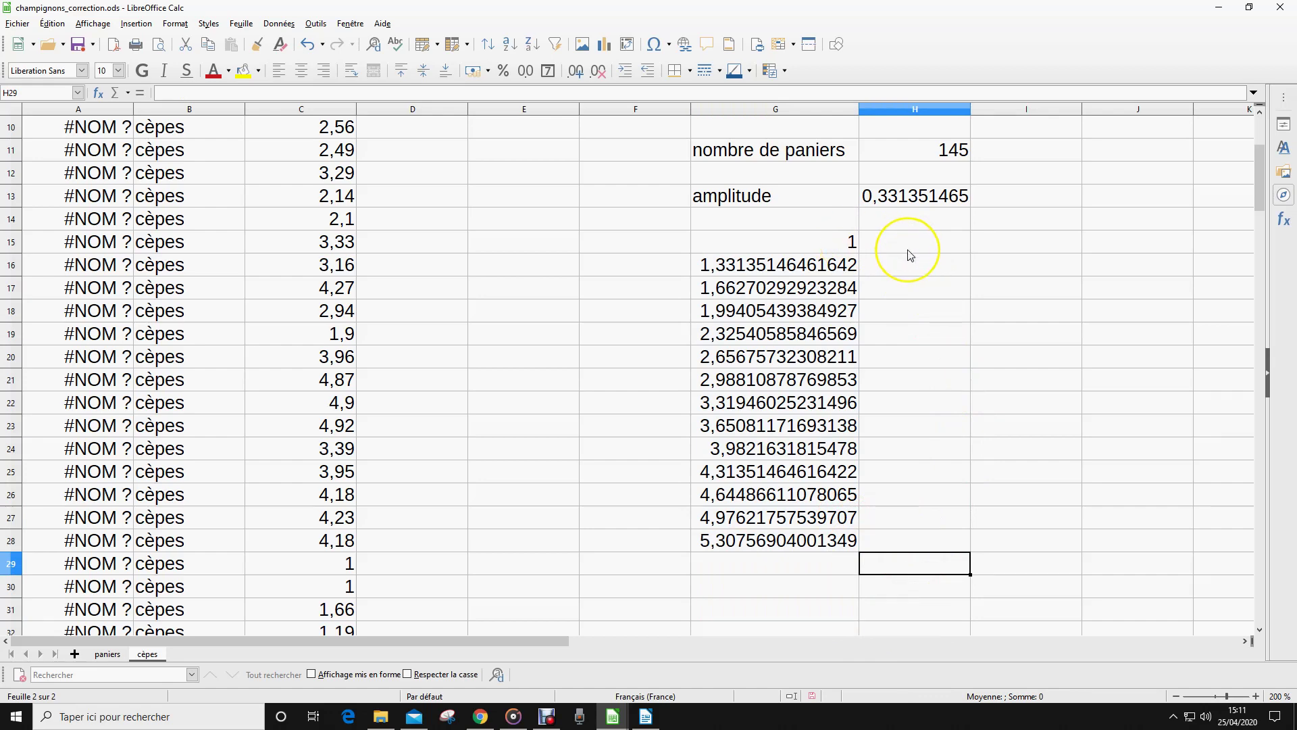
Select H15:H28 beside the class limits and start the FREQUENCE function for that range in the function wizard
scroll(912, 260, "up", 1)
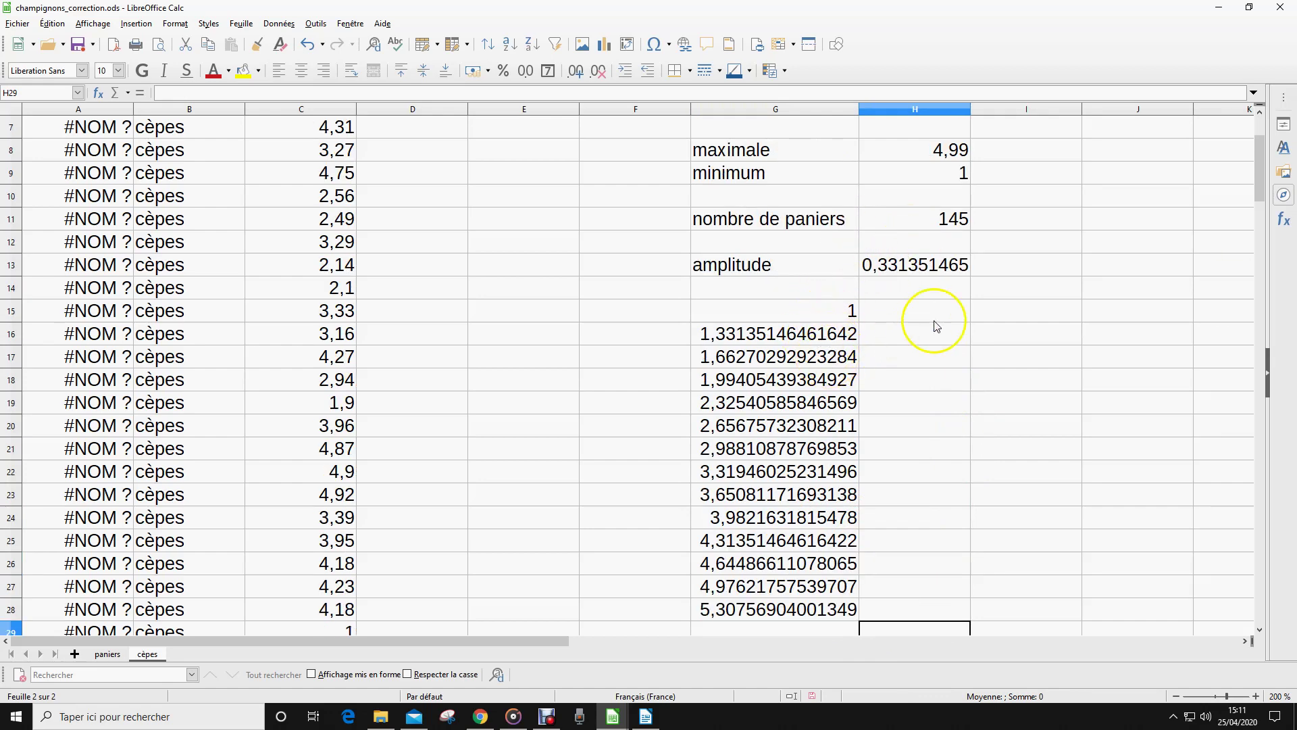
left_click_drag(913, 310, 919, 607)
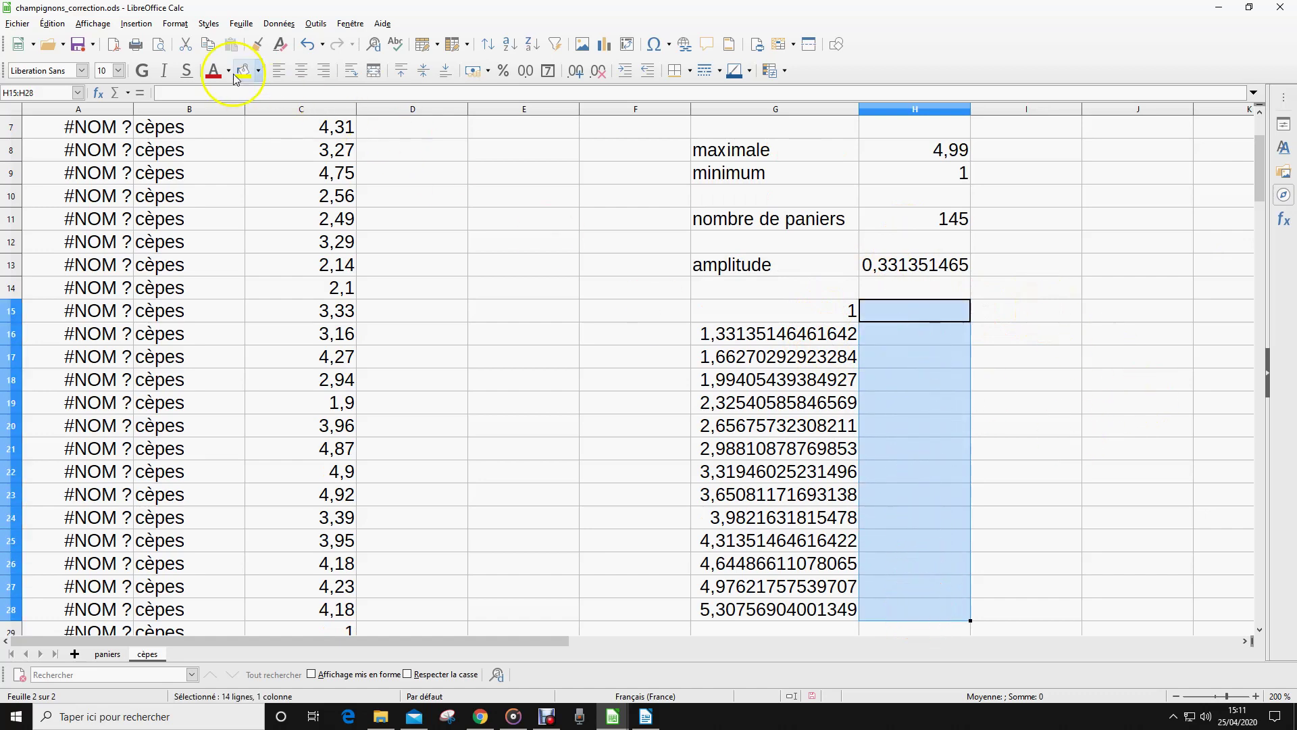
left_click(134, 28)
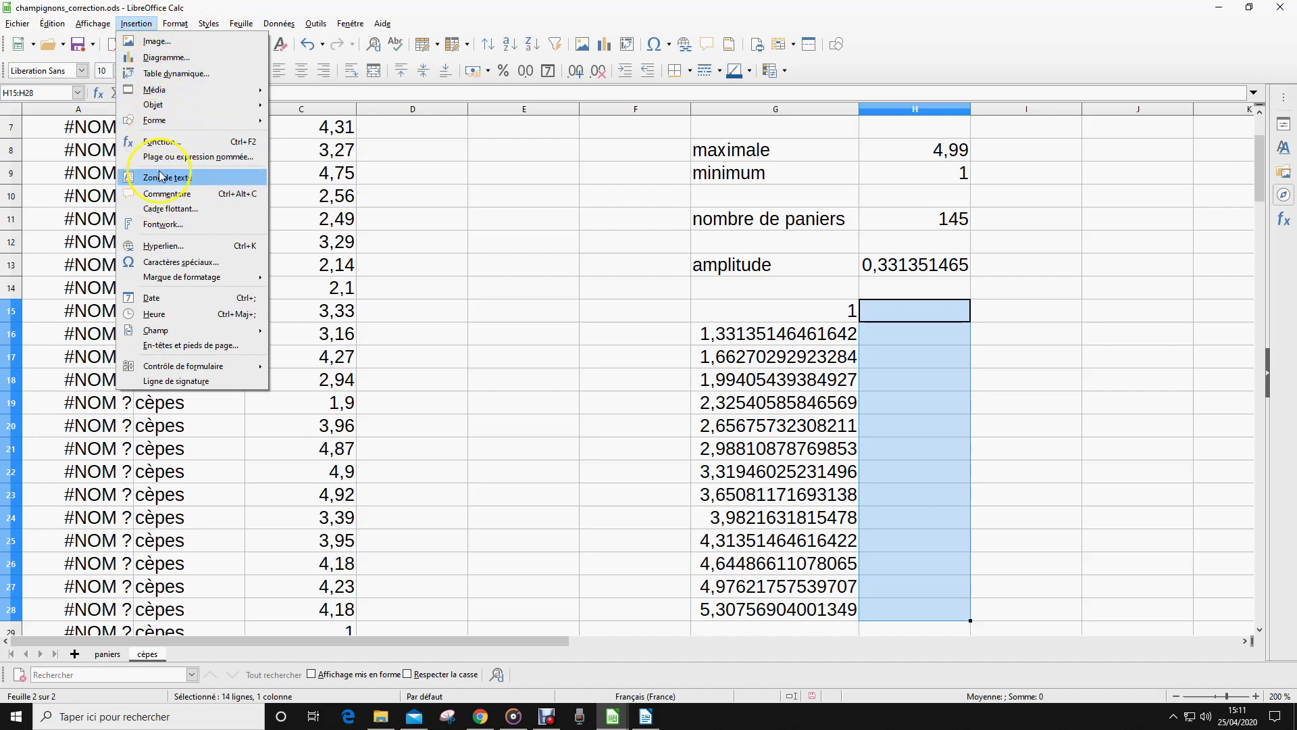
left_click(160, 141)
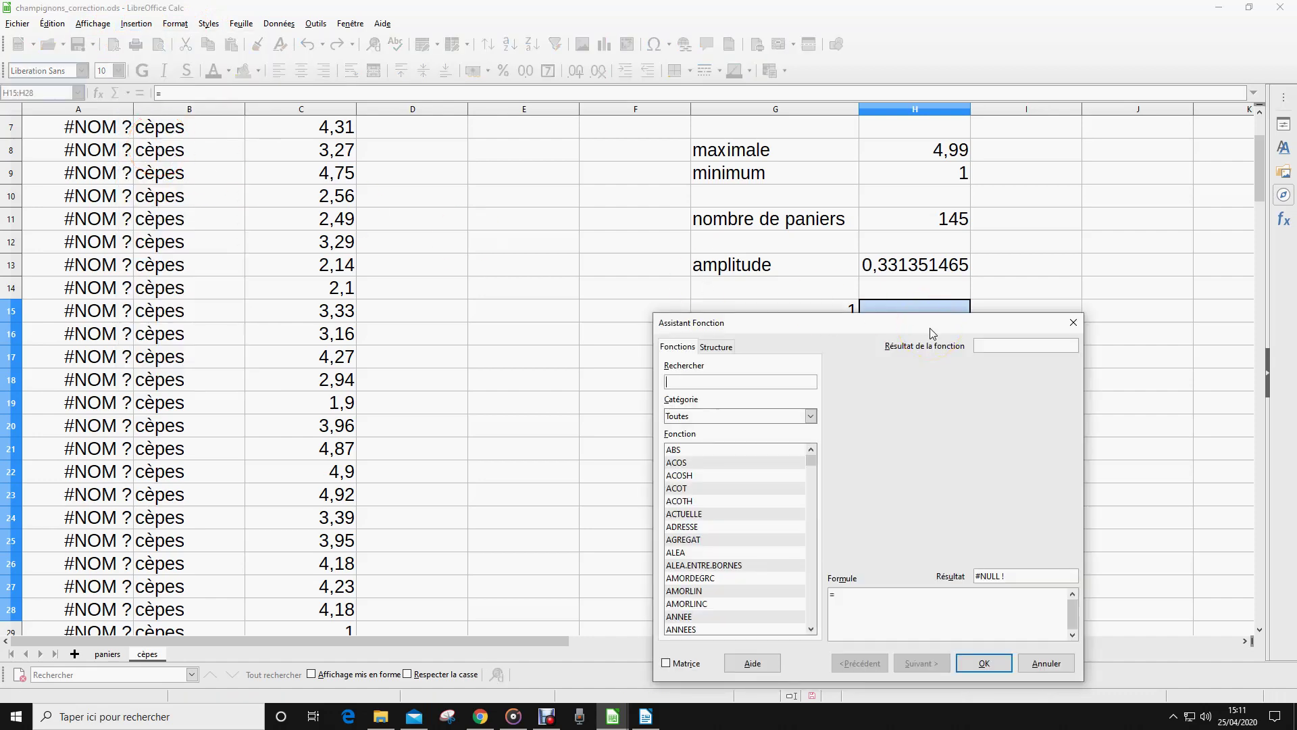
type("fre")
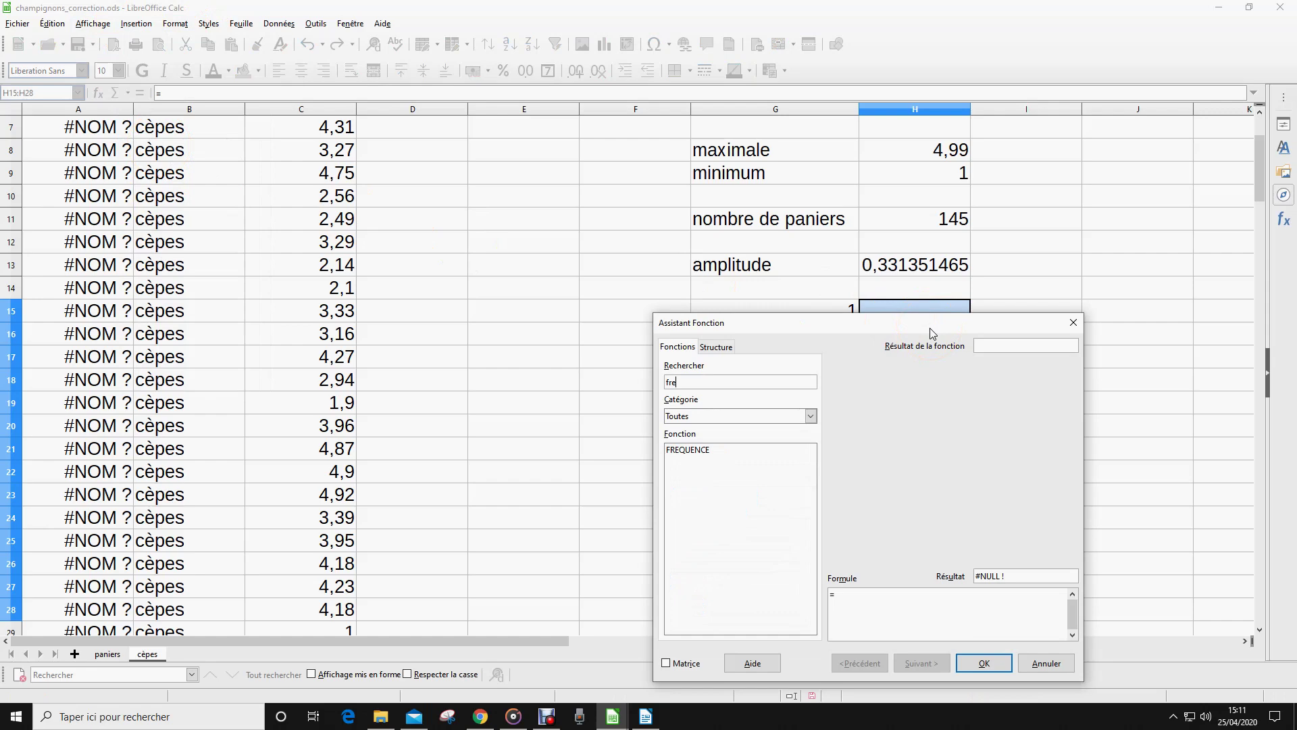
left_click(687, 449)
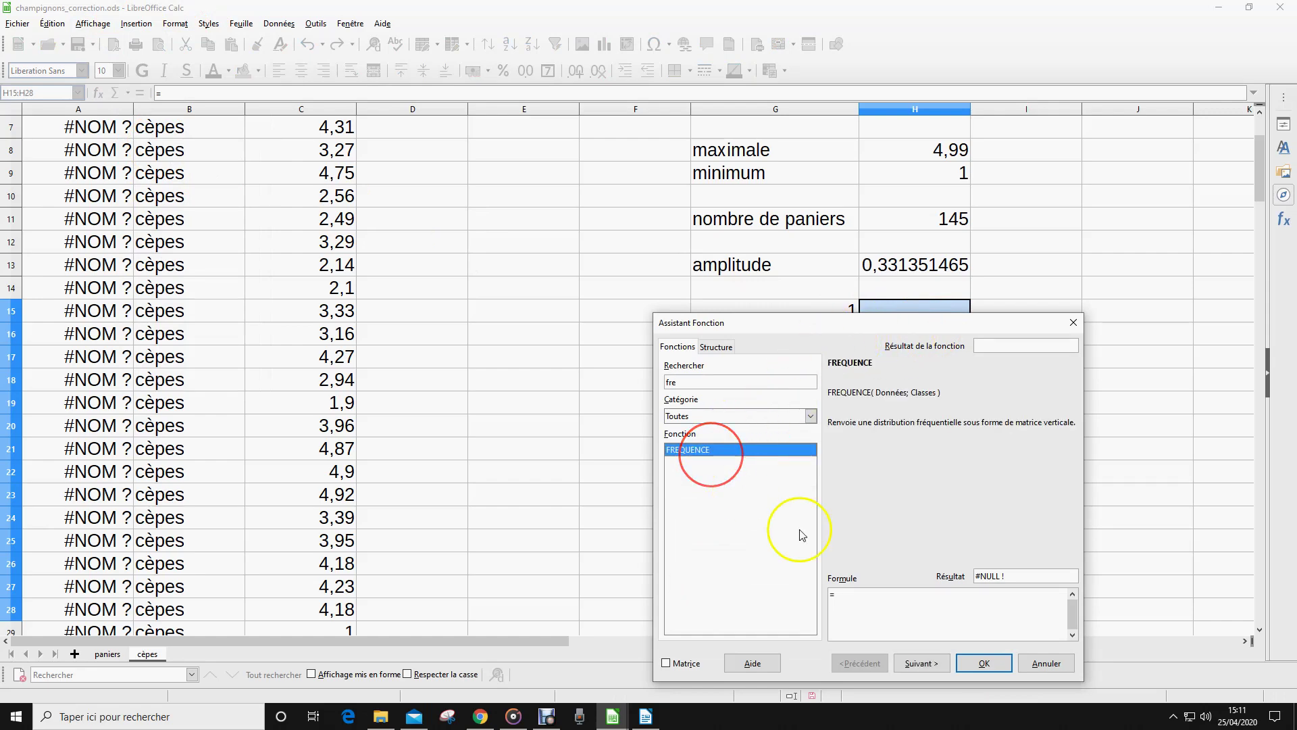
left_click(935, 665)
Set the FREQUENCE data argument to the basket weights C2:C146
left_click_drag(912, 320, 995, 188)
scroll(331, 527, "up", 2)
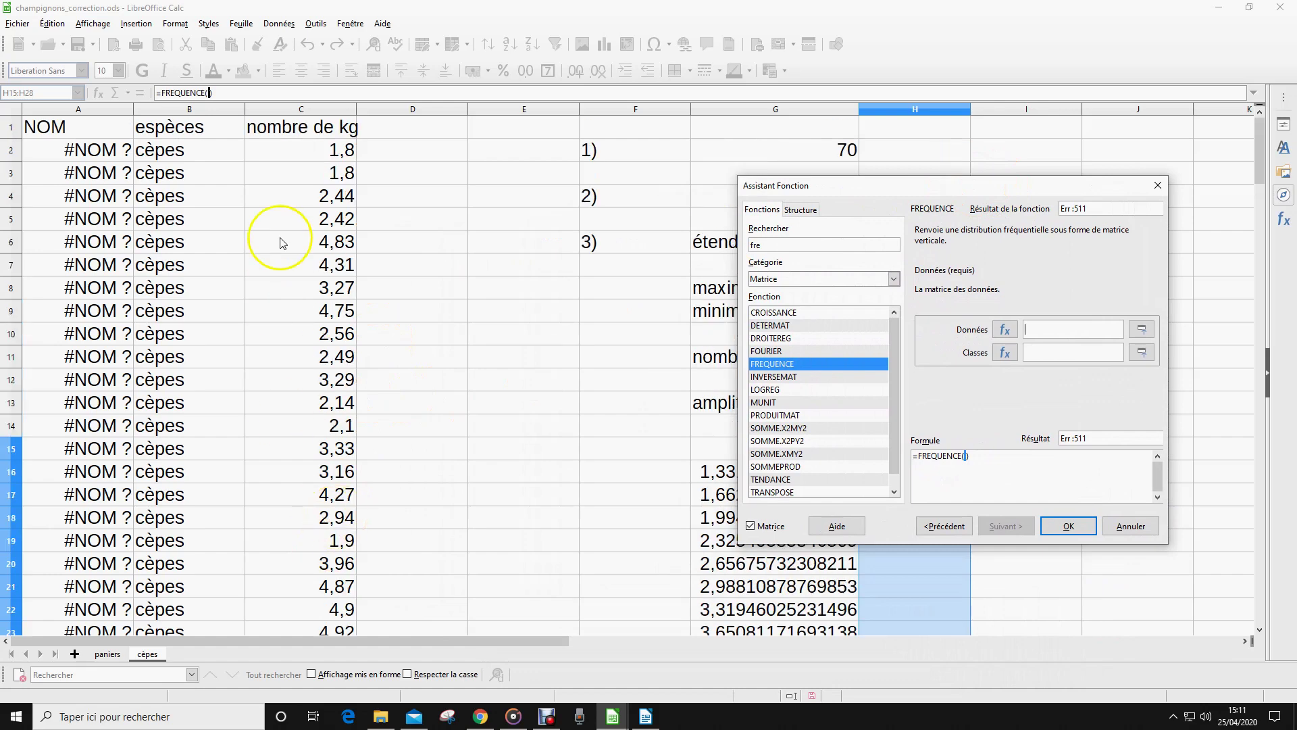
left_click_drag(308, 150, 342, 472)
left_click_drag(1010, 191, 853, 227)
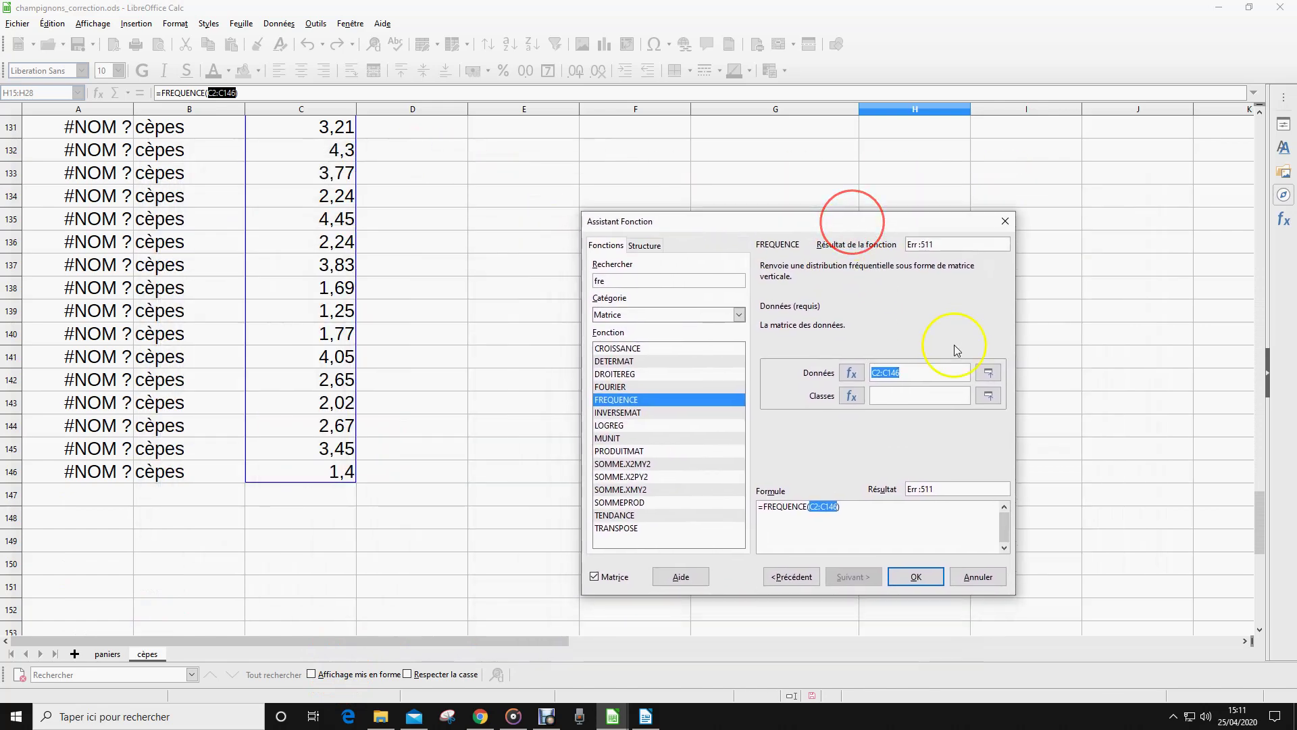
Set the FREQUENCE classes argument to G15:G28 and insert the array formula into H15:H28
left_click(991, 400)
left_click_drag(1258, 534, 1259, 172)
left_click_drag(783, 310, 796, 625)
left_click(1025, 243)
left_click(916, 585)
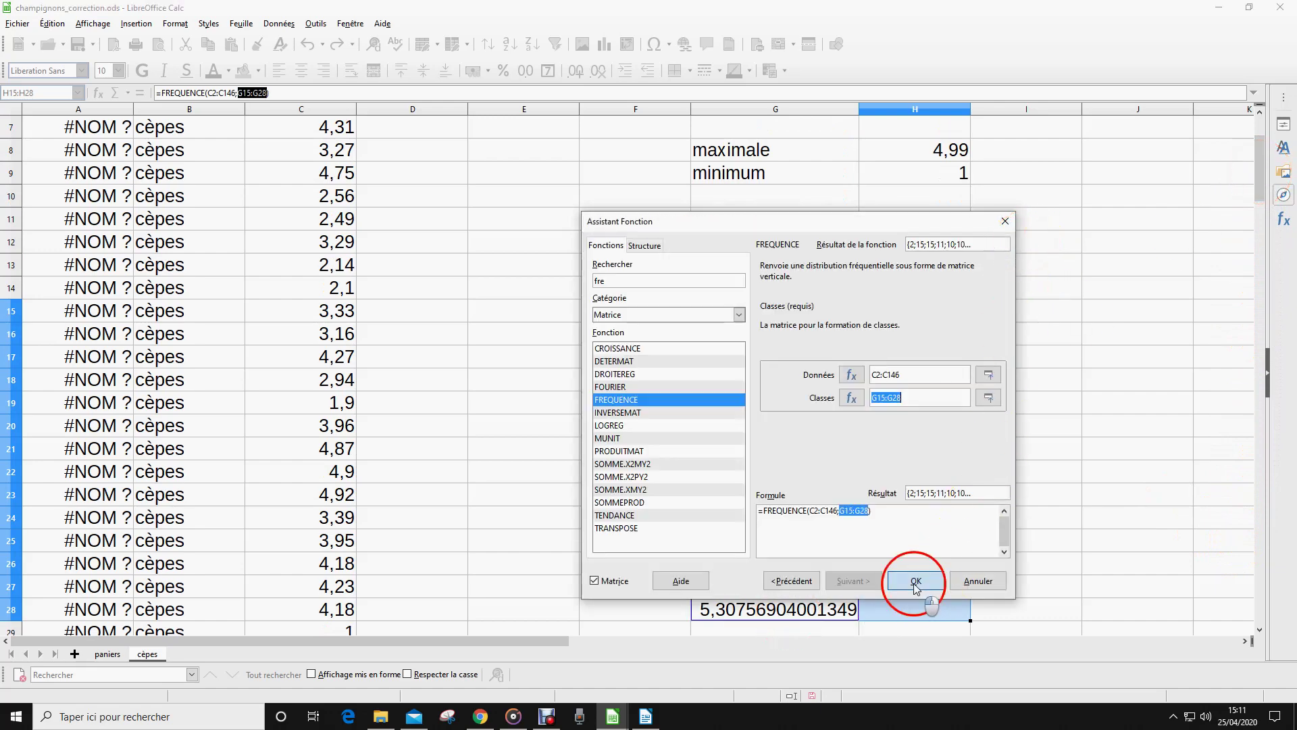
left_click(1044, 341)
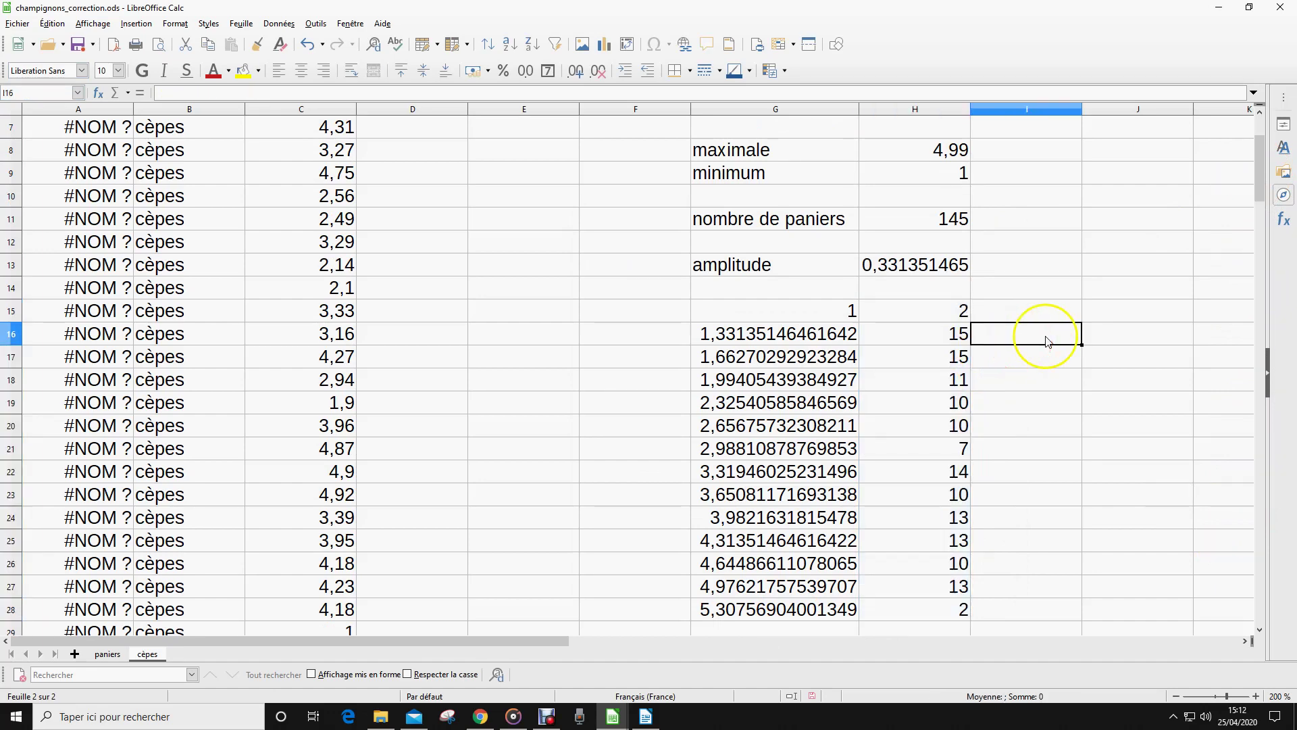
Highlight the frequency in H19 in yellow and note its class bounds, >=1,99 in J19 and < =2,32 in K19
left_click(944, 410)
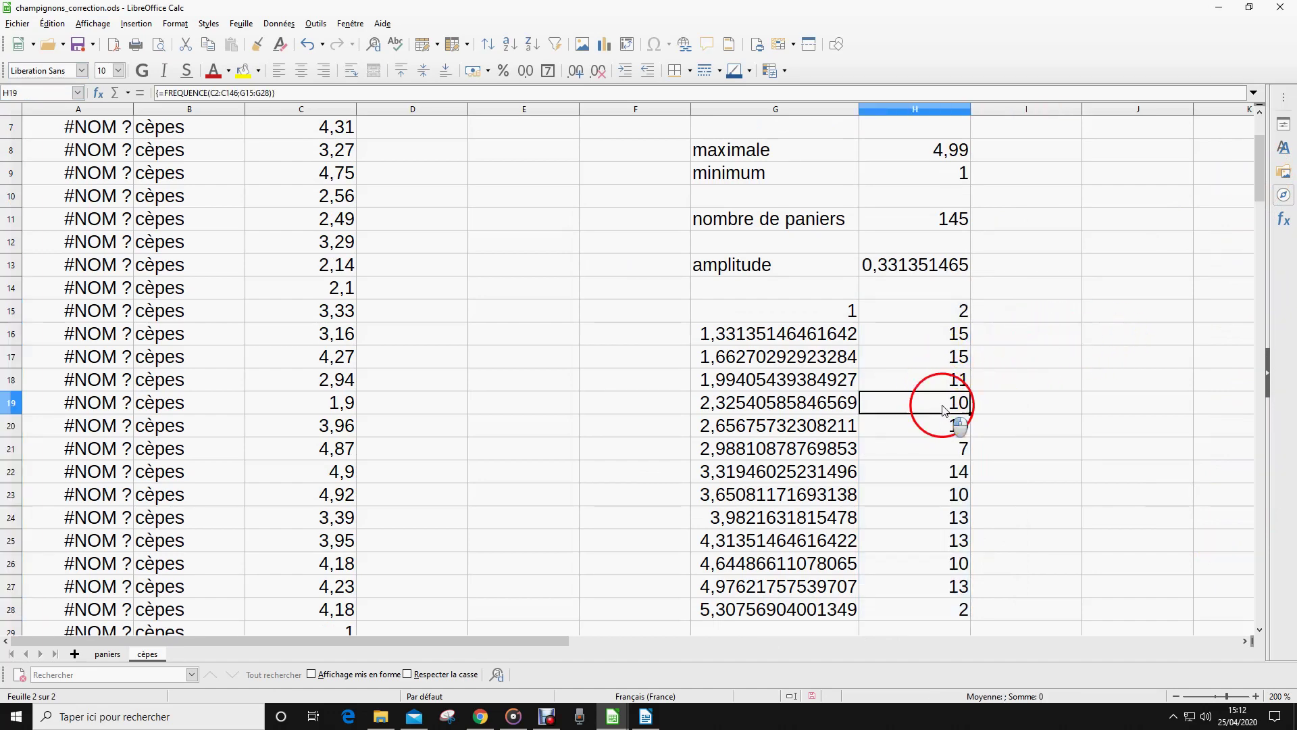
left_click(244, 73)
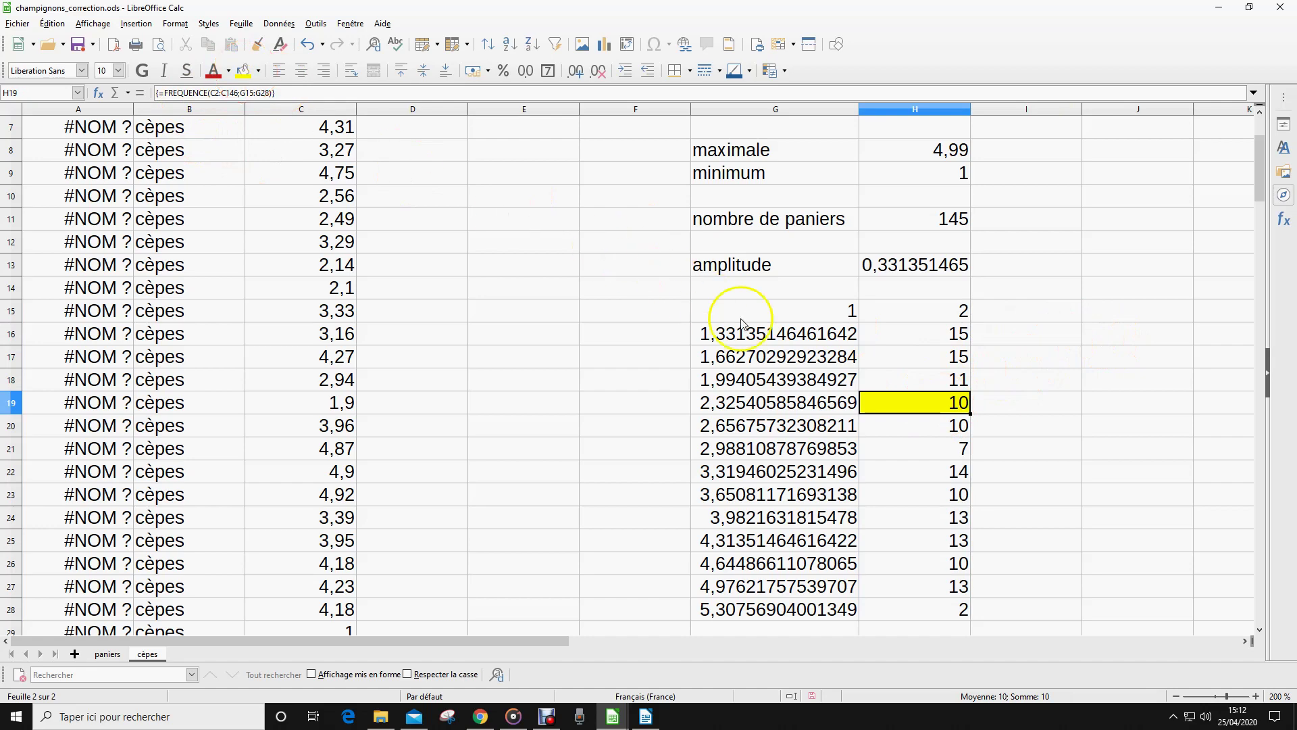
left_click(1099, 406)
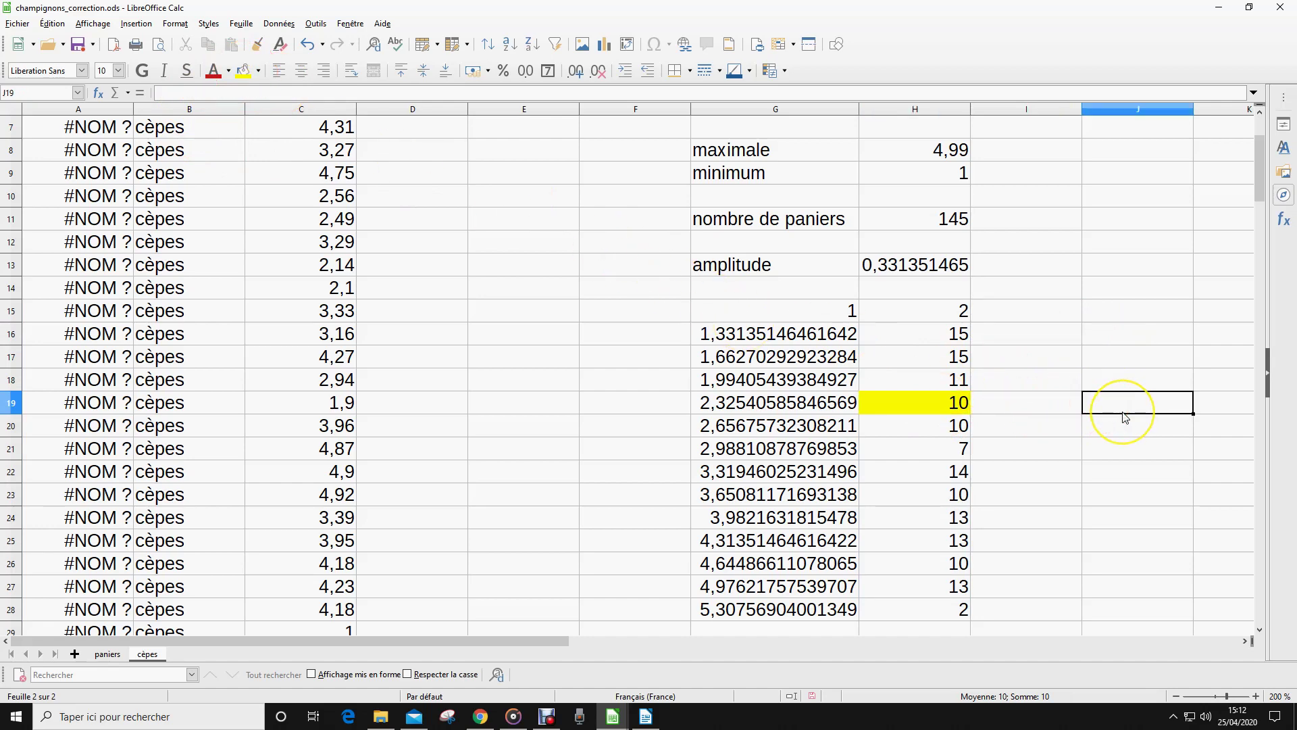
type(">=1,99")
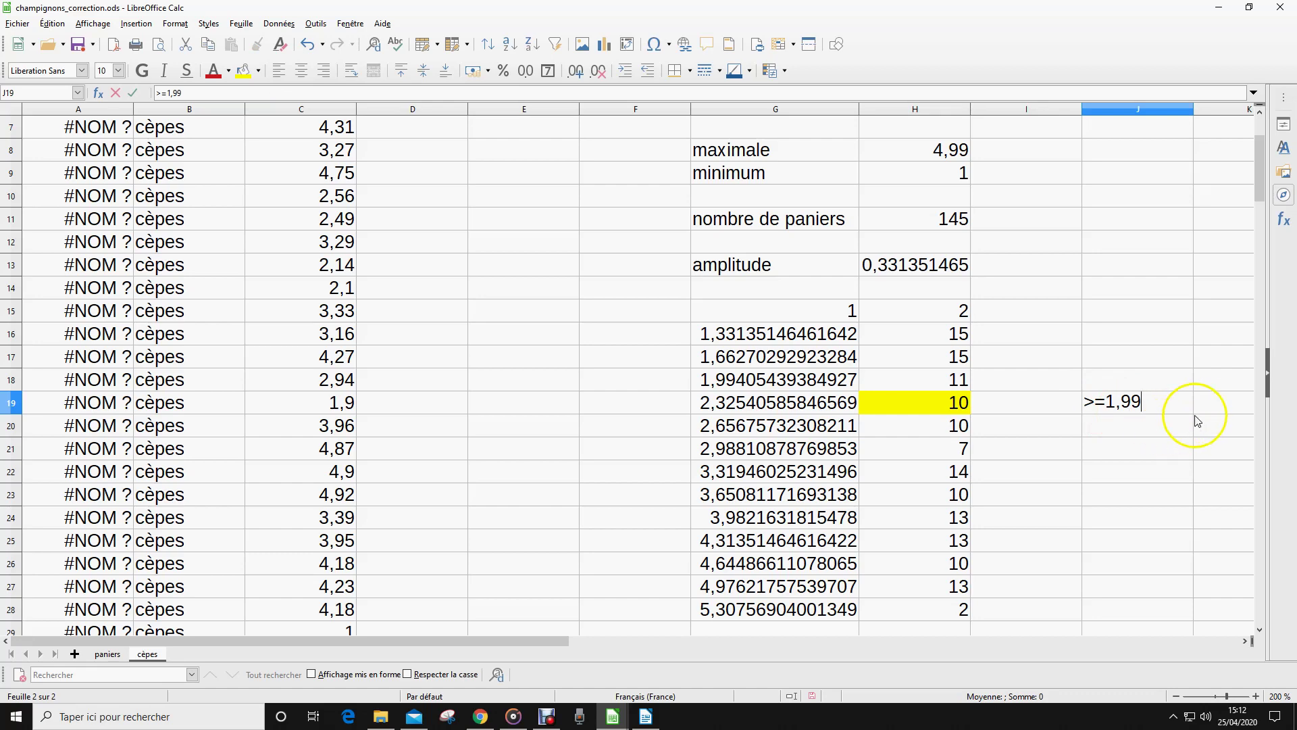
key("Tab")
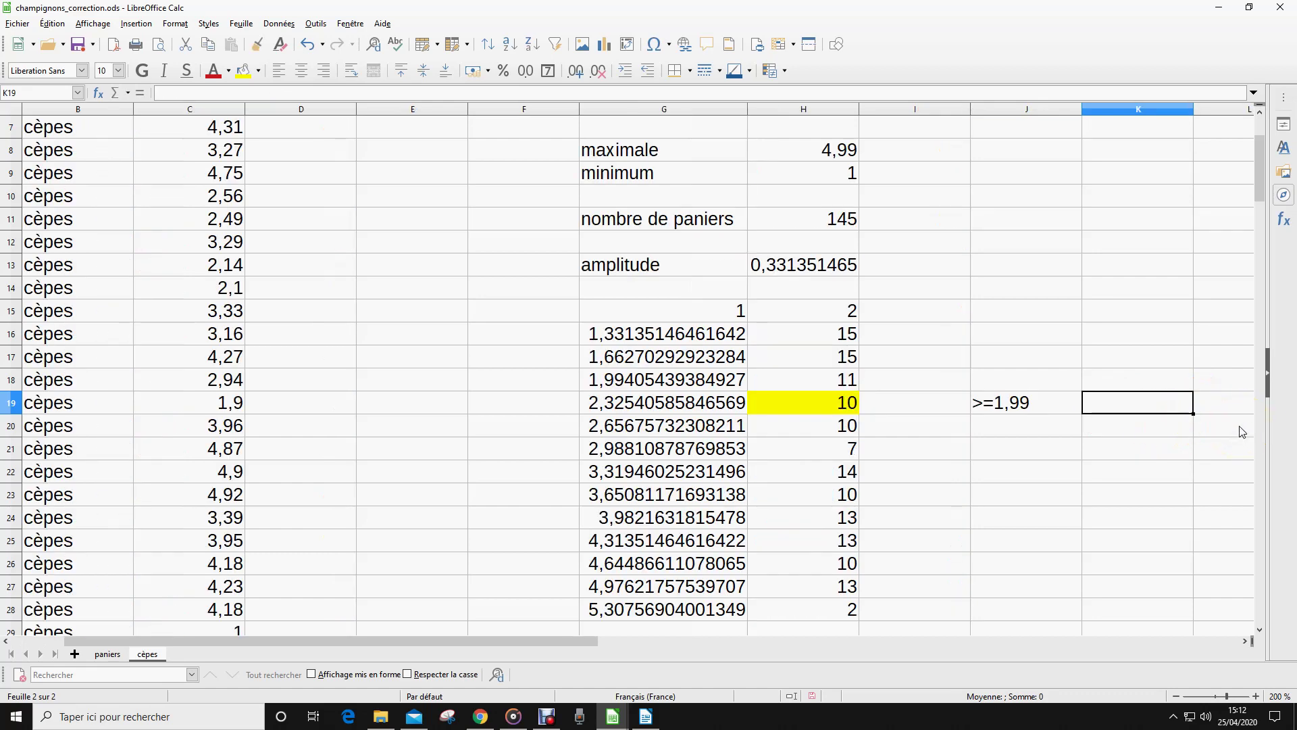
type("< =2,32")
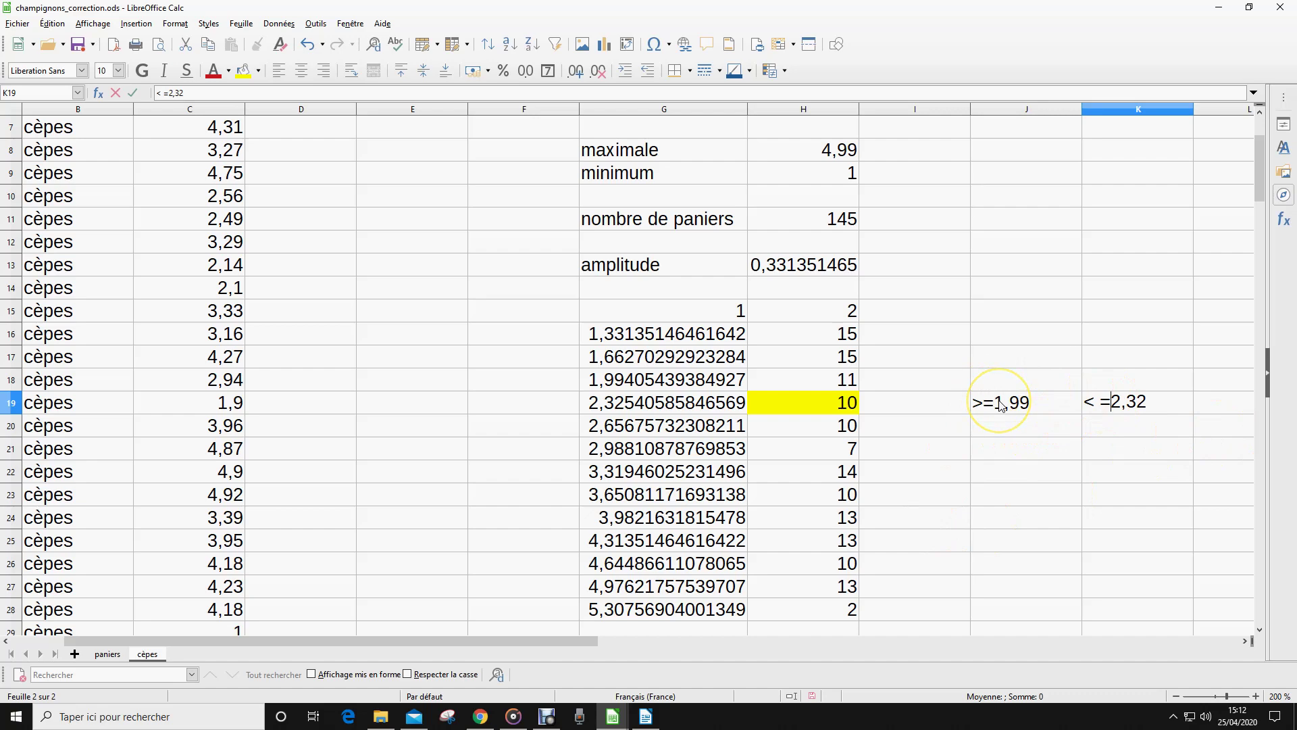
Correct the lower bound note in J19 to >1,99
left_click(1002, 401)
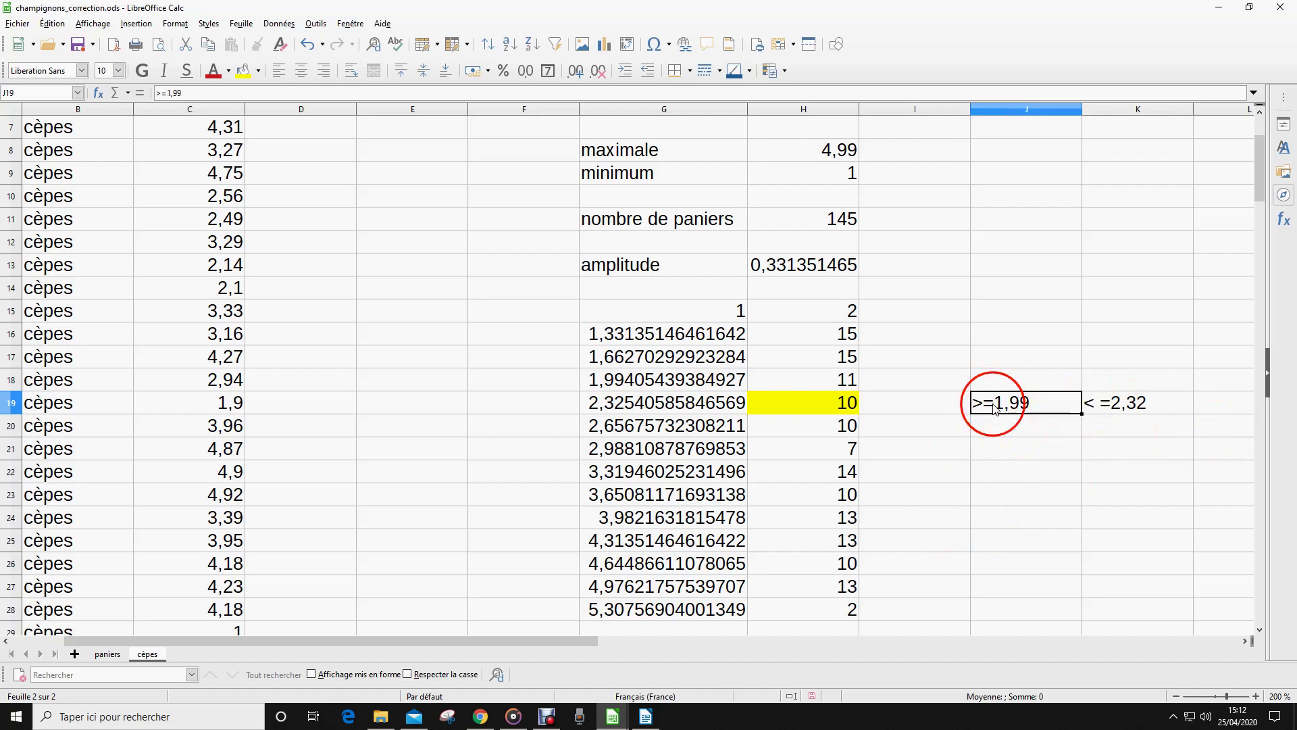
left_click(165, 92)
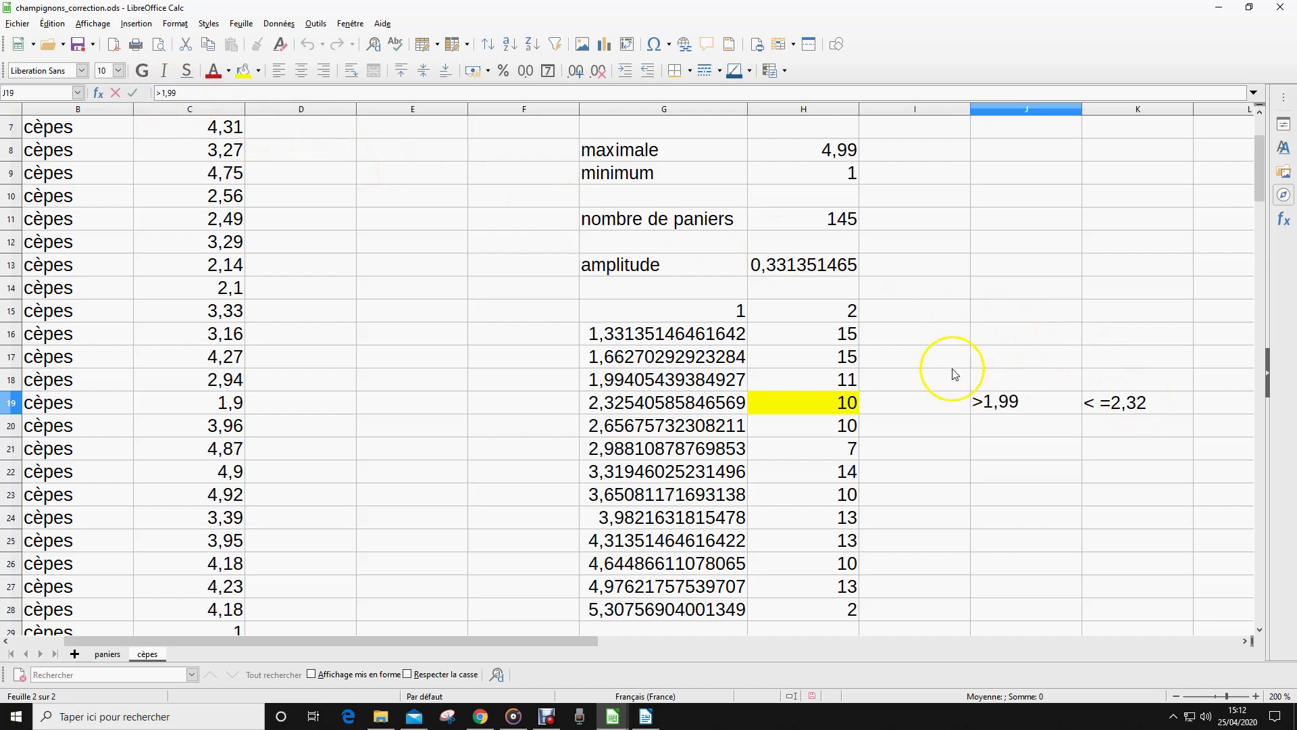
left_click(851, 310)
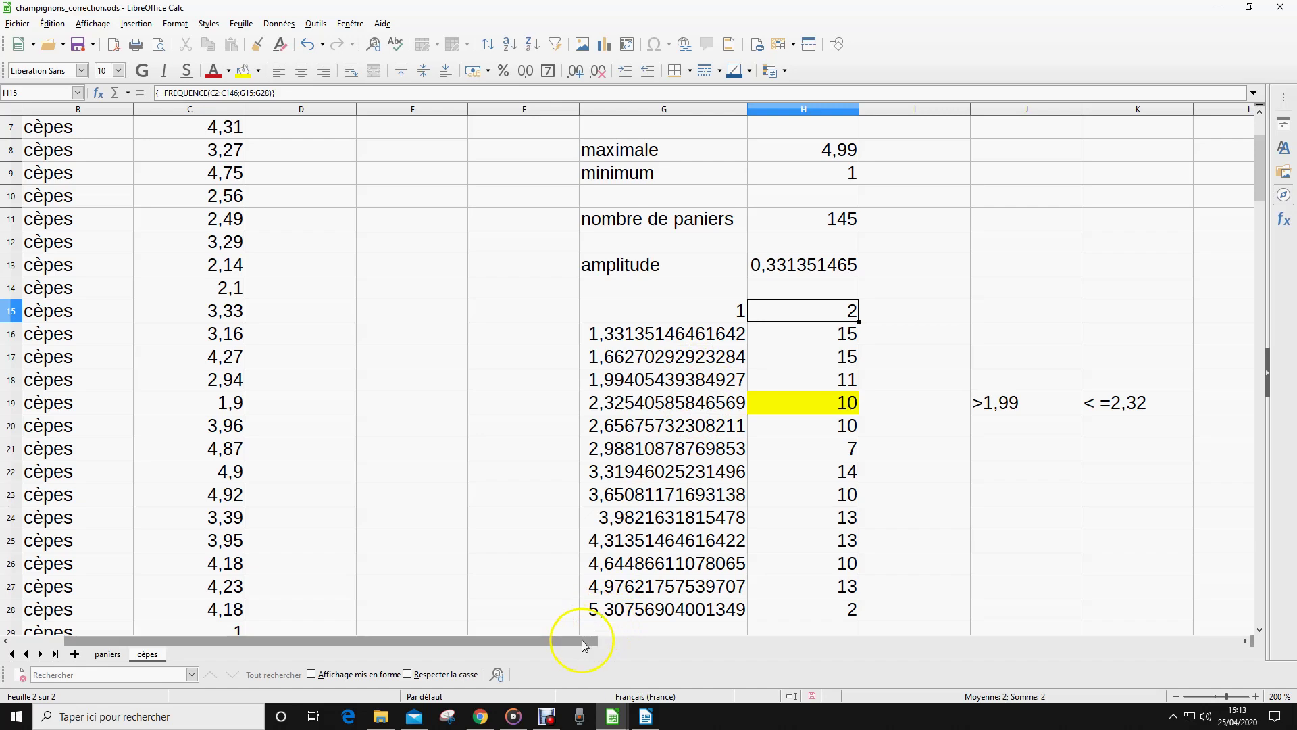
Start an NB.SI.ENS formula in L19 with C2:C146 as its first range
left_click_drag(594, 641, 699, 642)
left_click(1013, 402)
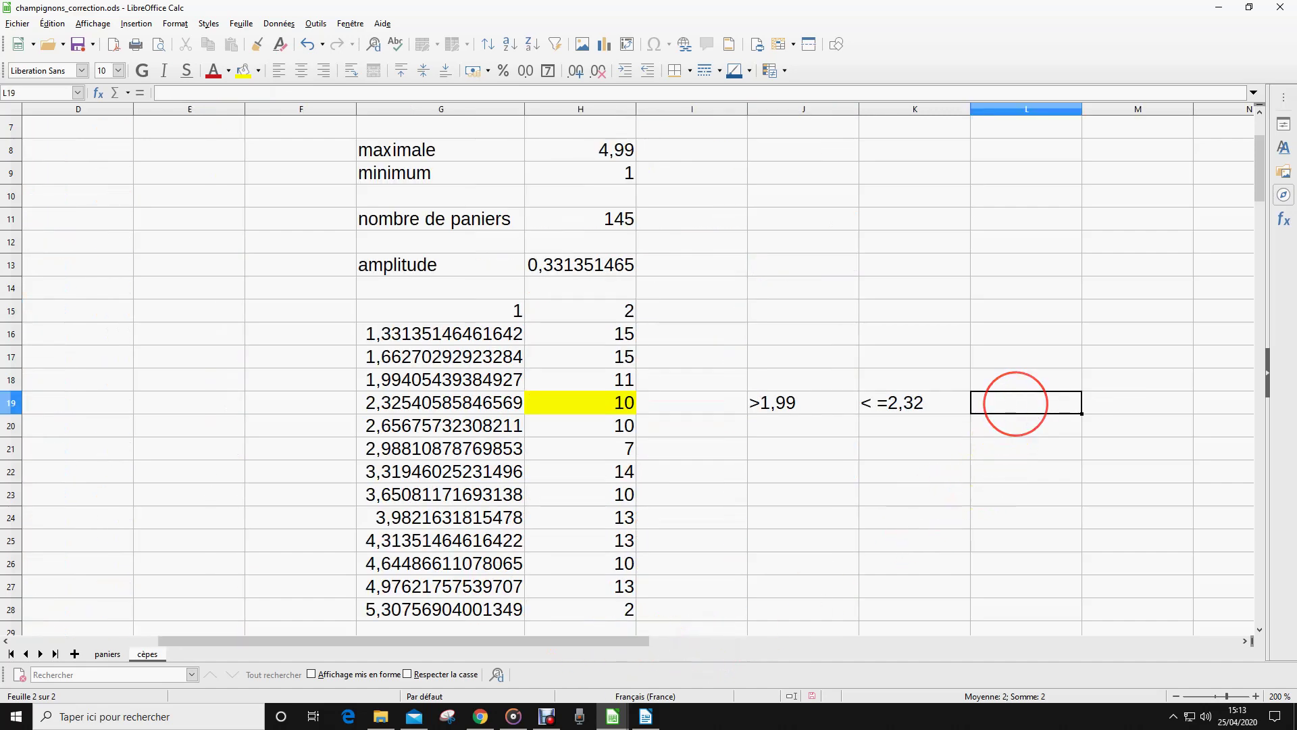
type("=n")
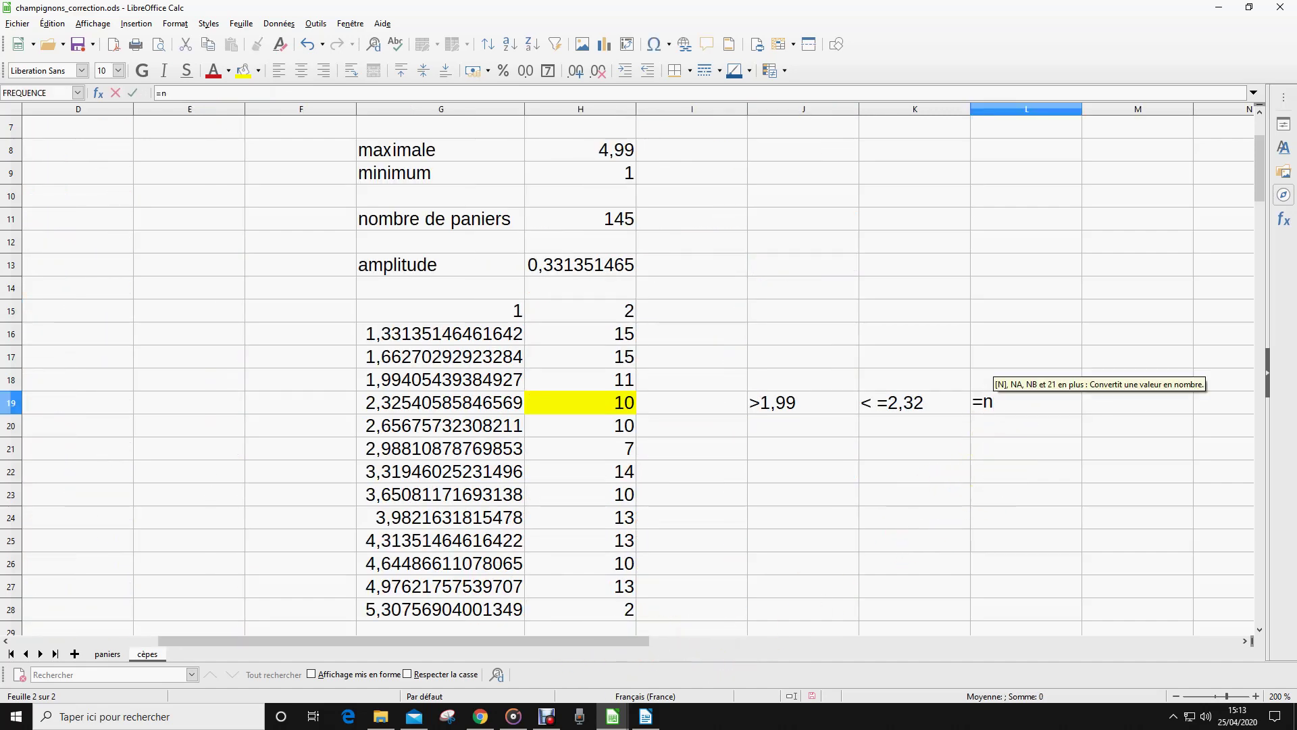
type("b.s")
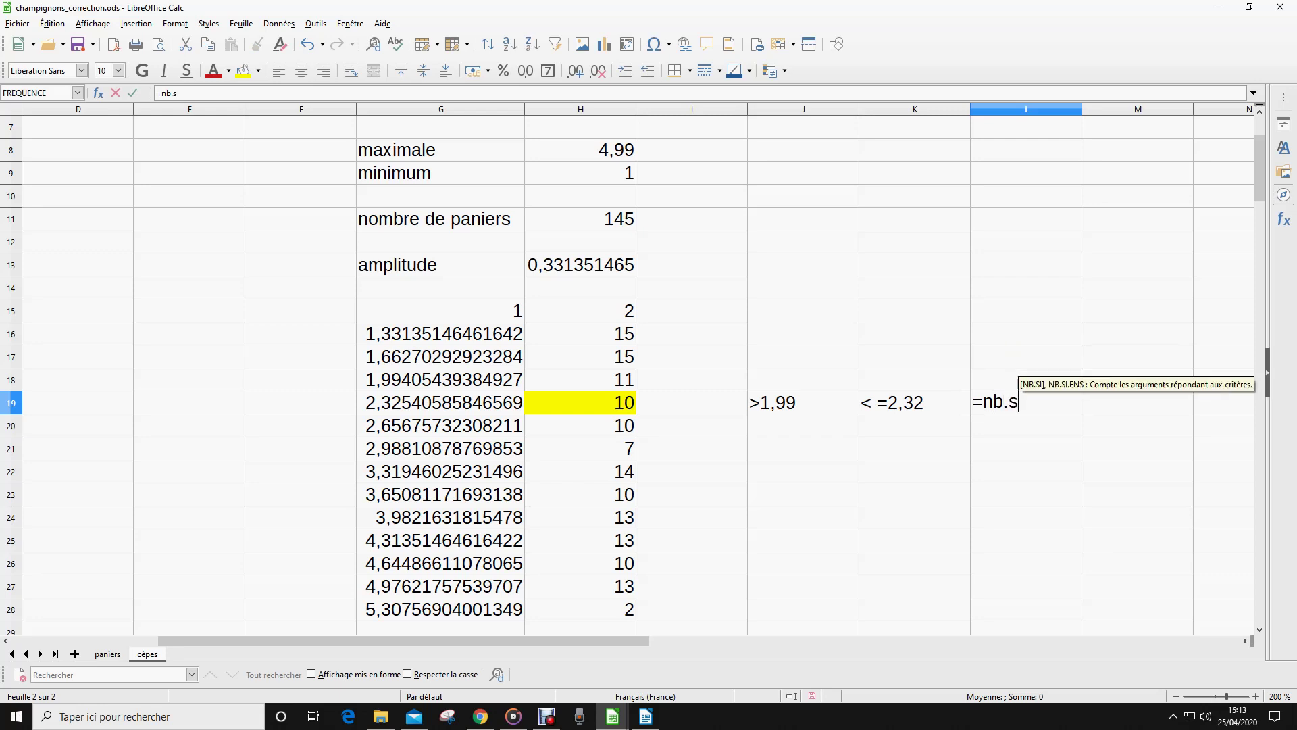
type("i.")
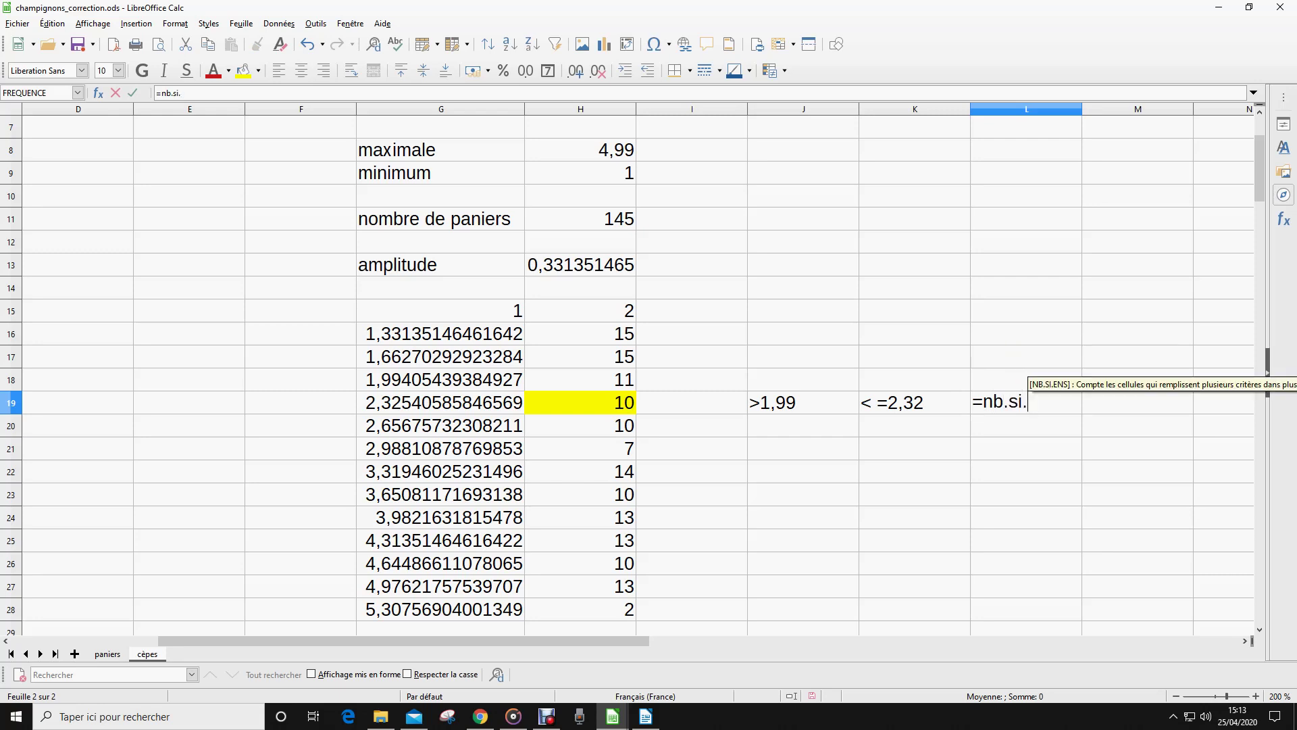
type("ens(")
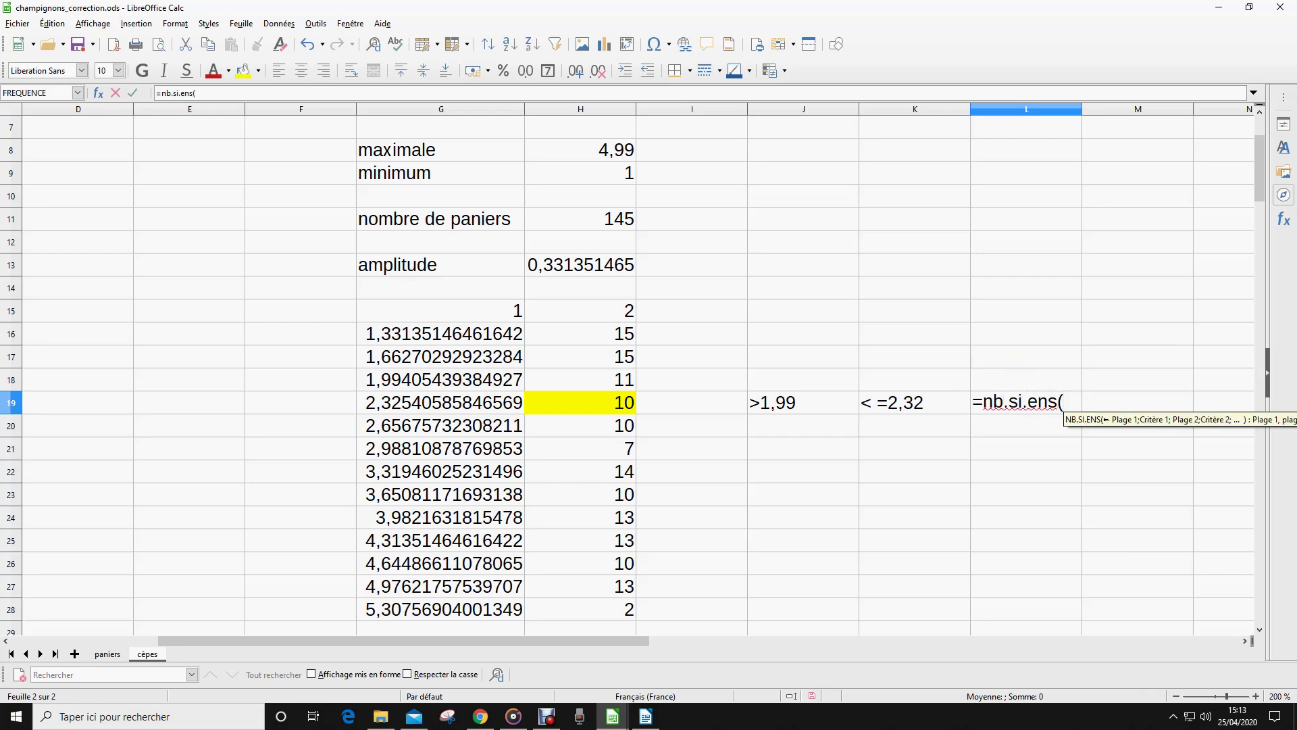
left_click_drag(589, 641, 468, 639)
scroll(456, 604, "up", 2)
left_click_drag(332, 152, 325, 572)
left_click_drag(326, 682, 333, 291)
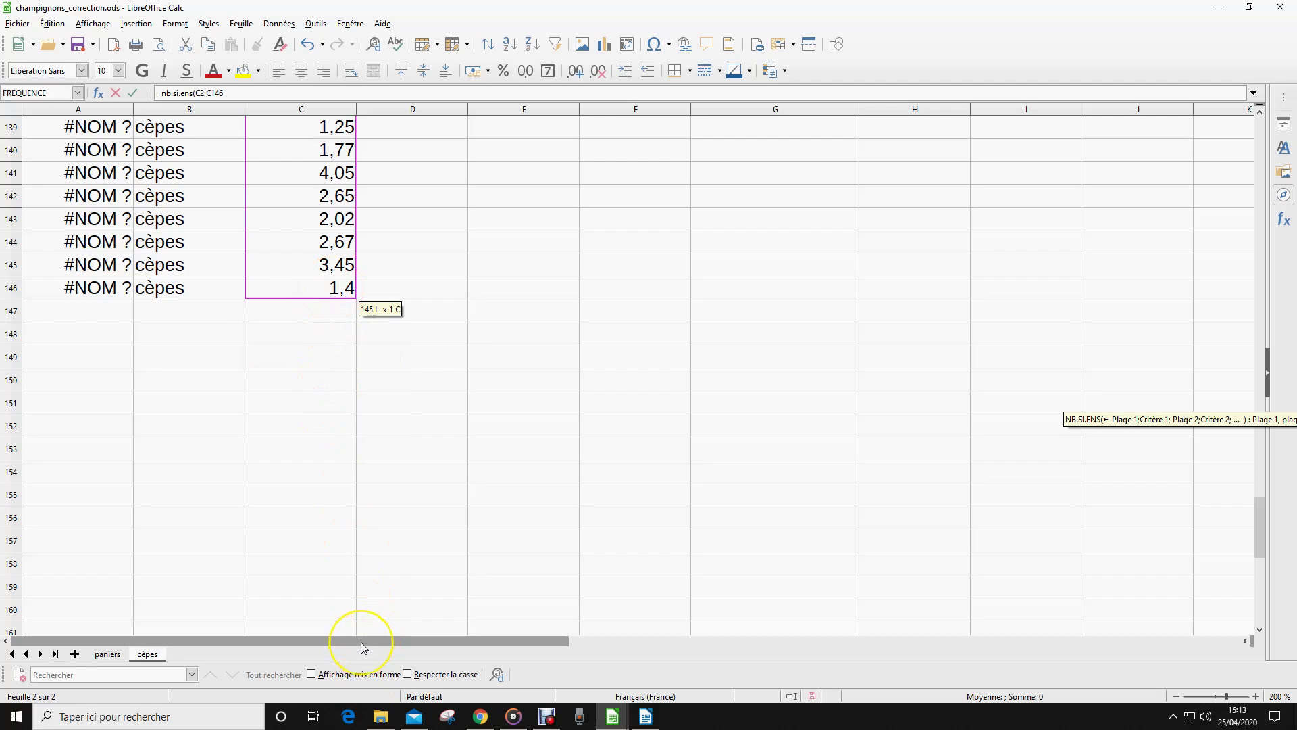
scroll(804, 570, "up", 6)
left_click_drag(1258, 522, 1257, 206)
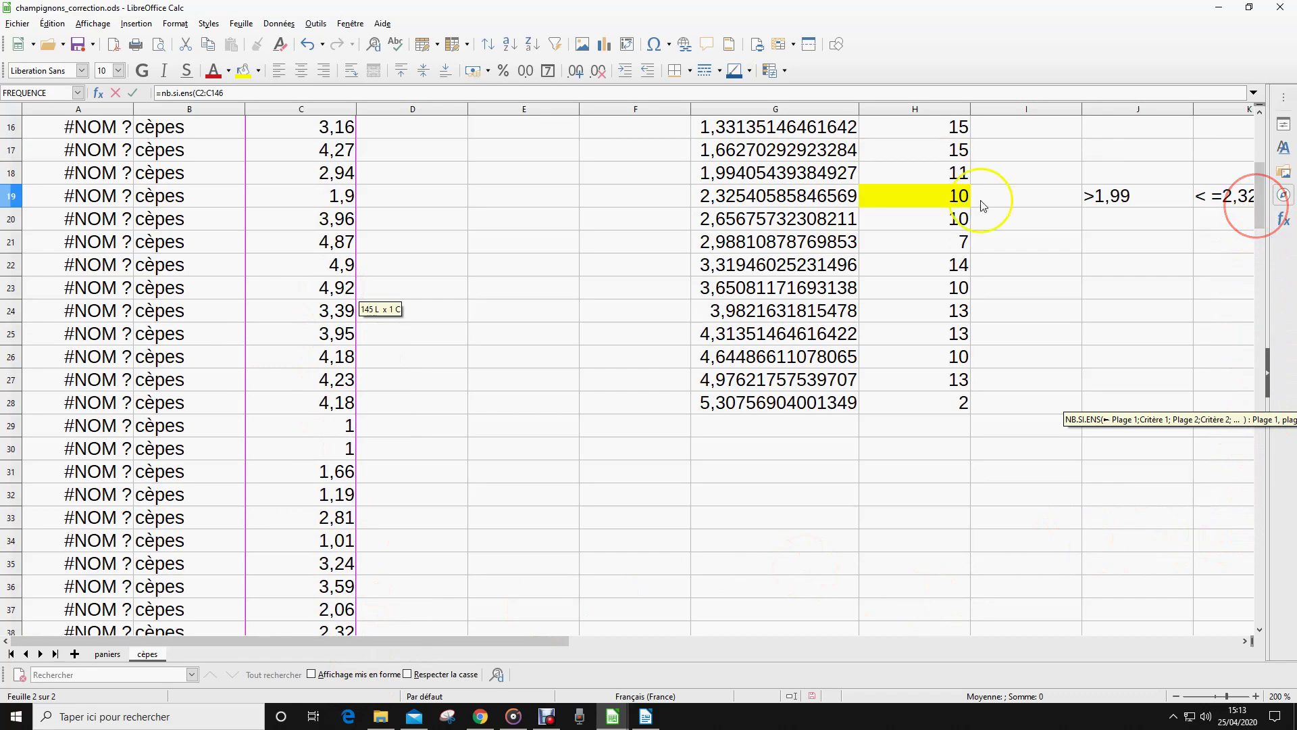
Add ">1,9940" as the first criterion of the NB.SI.ENS formula in L19
left_click(258, 94)
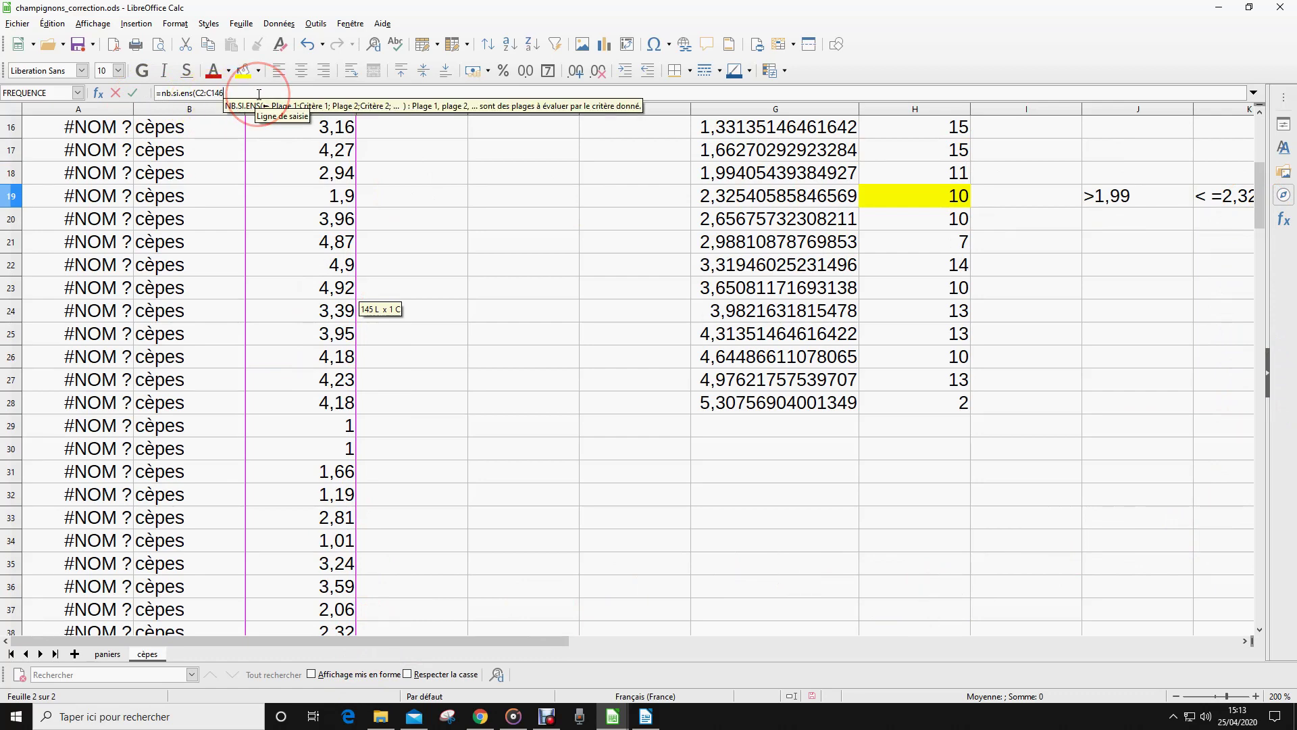
type(";")
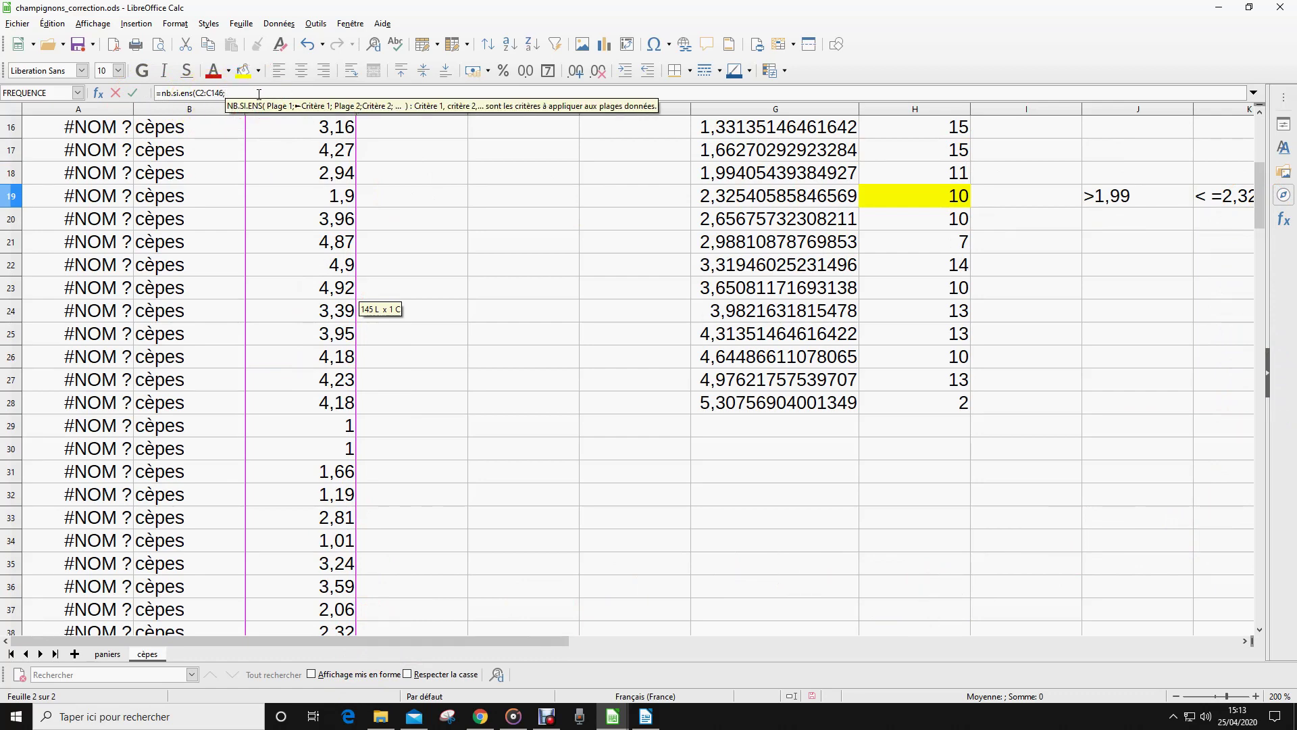
type("\"")
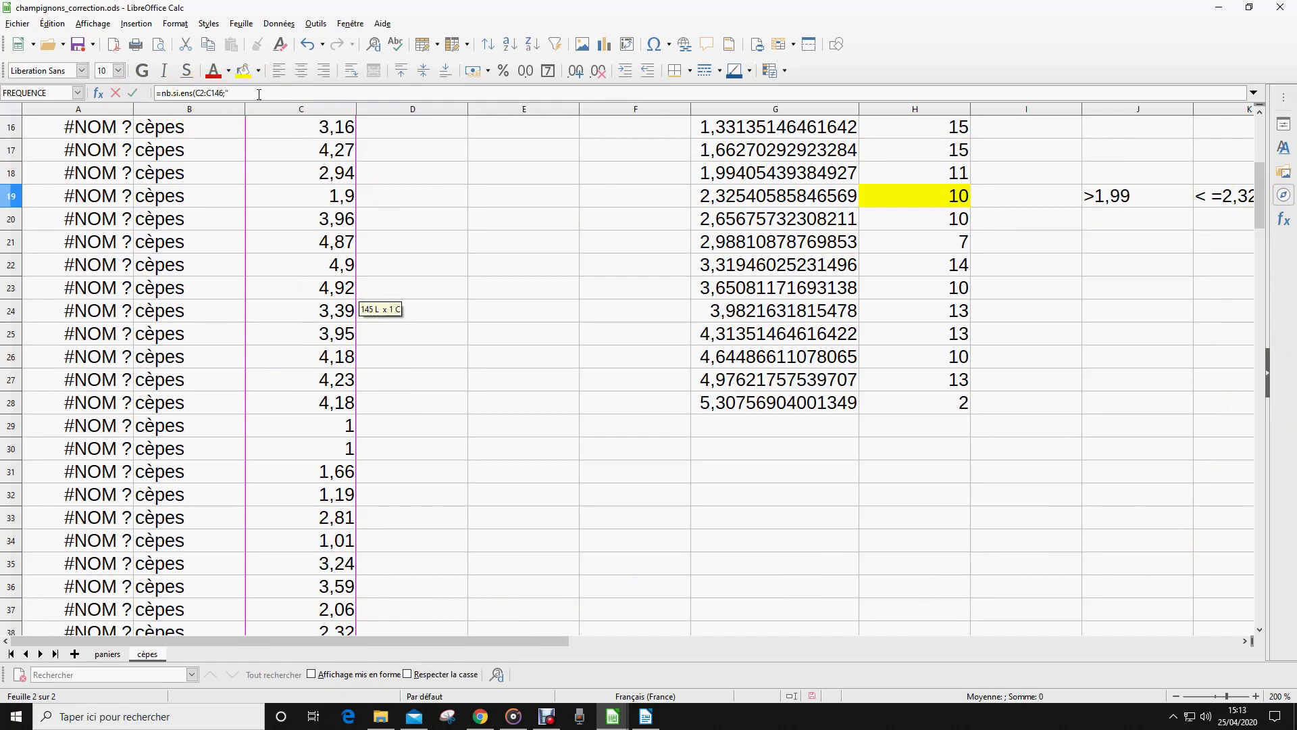
key("BackSpace")
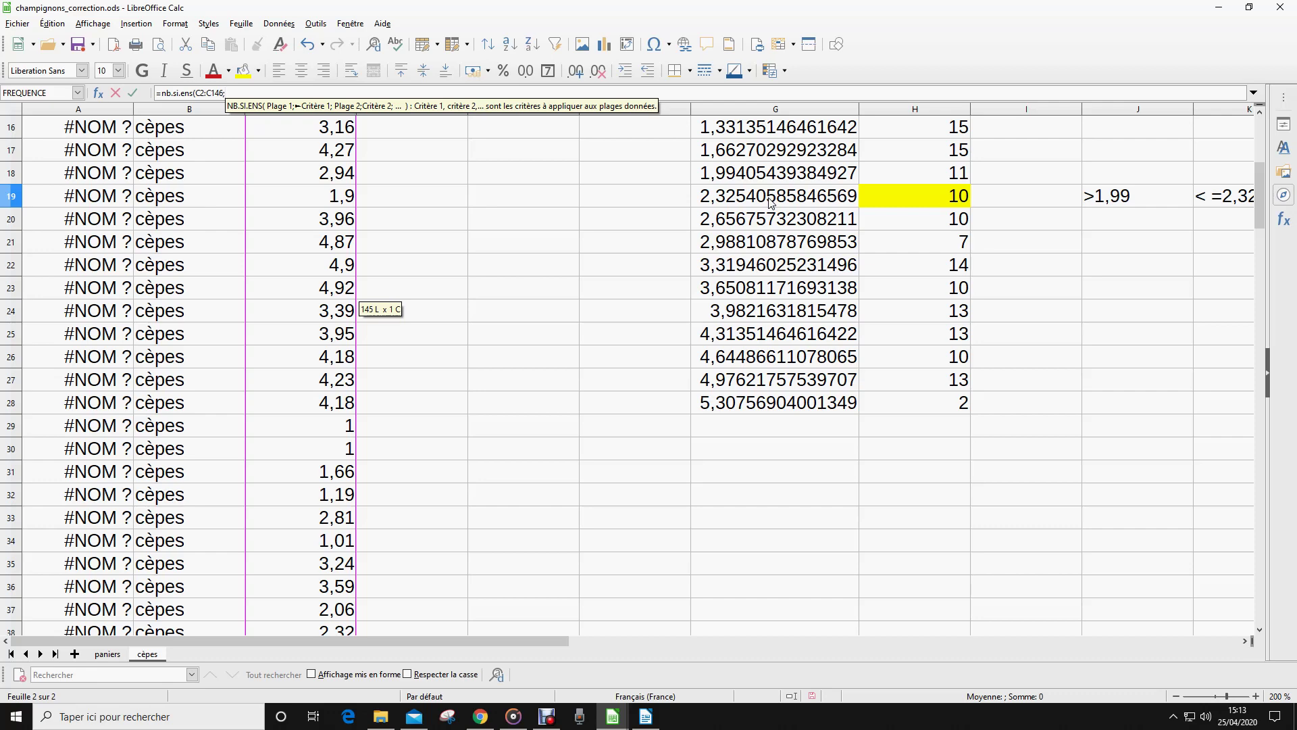
type("\">")
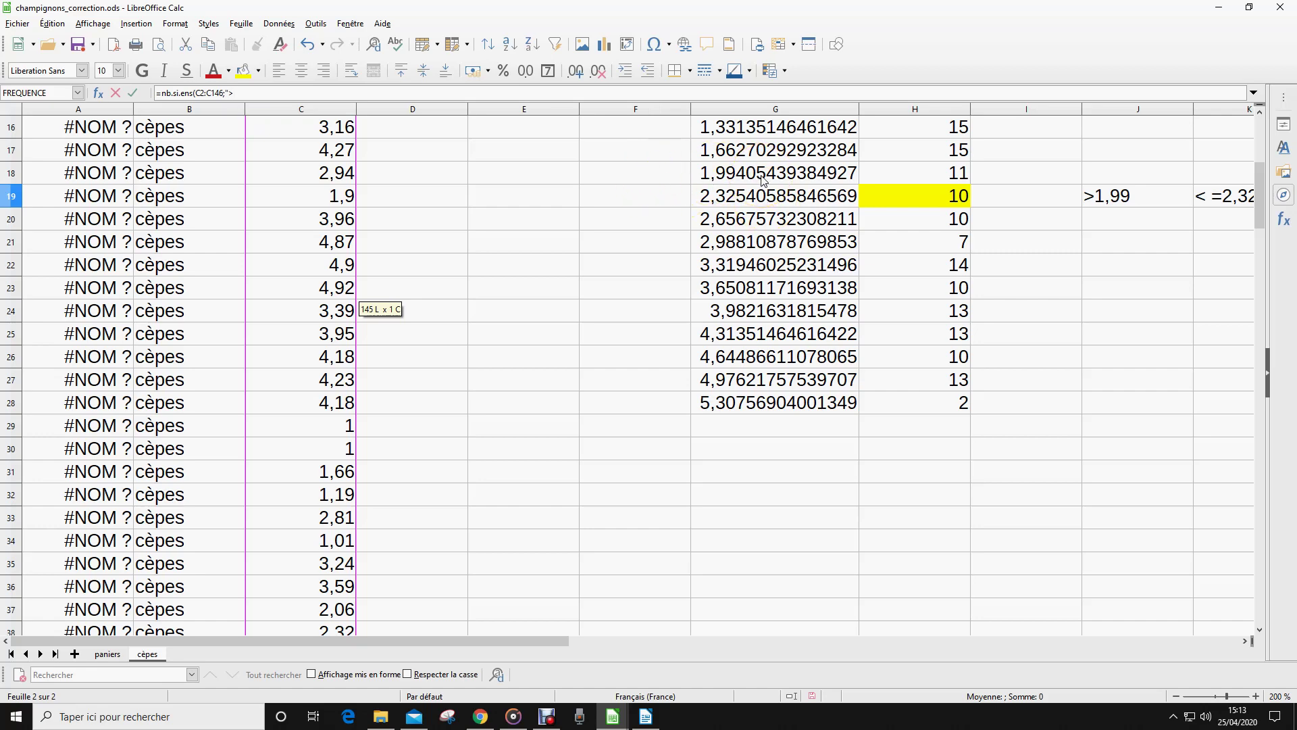
left_click(240, 94)
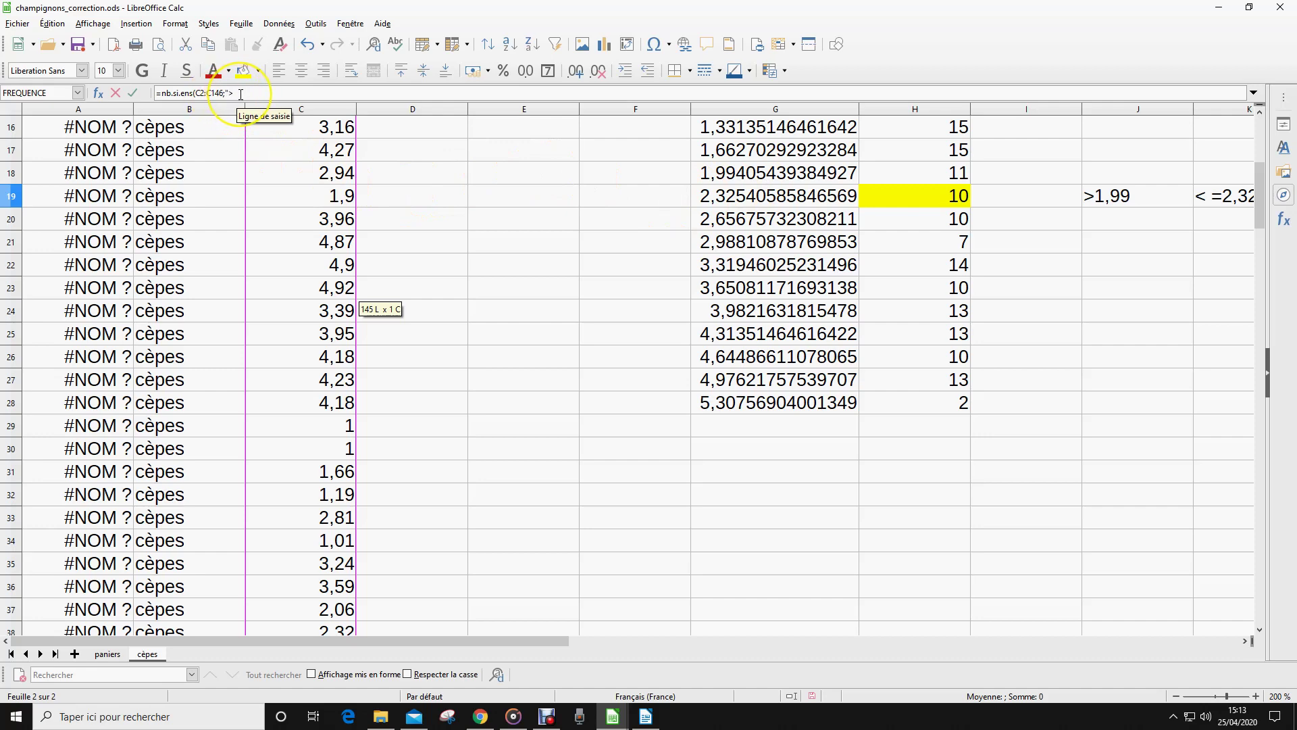
left_click(252, 96)
type("\"")
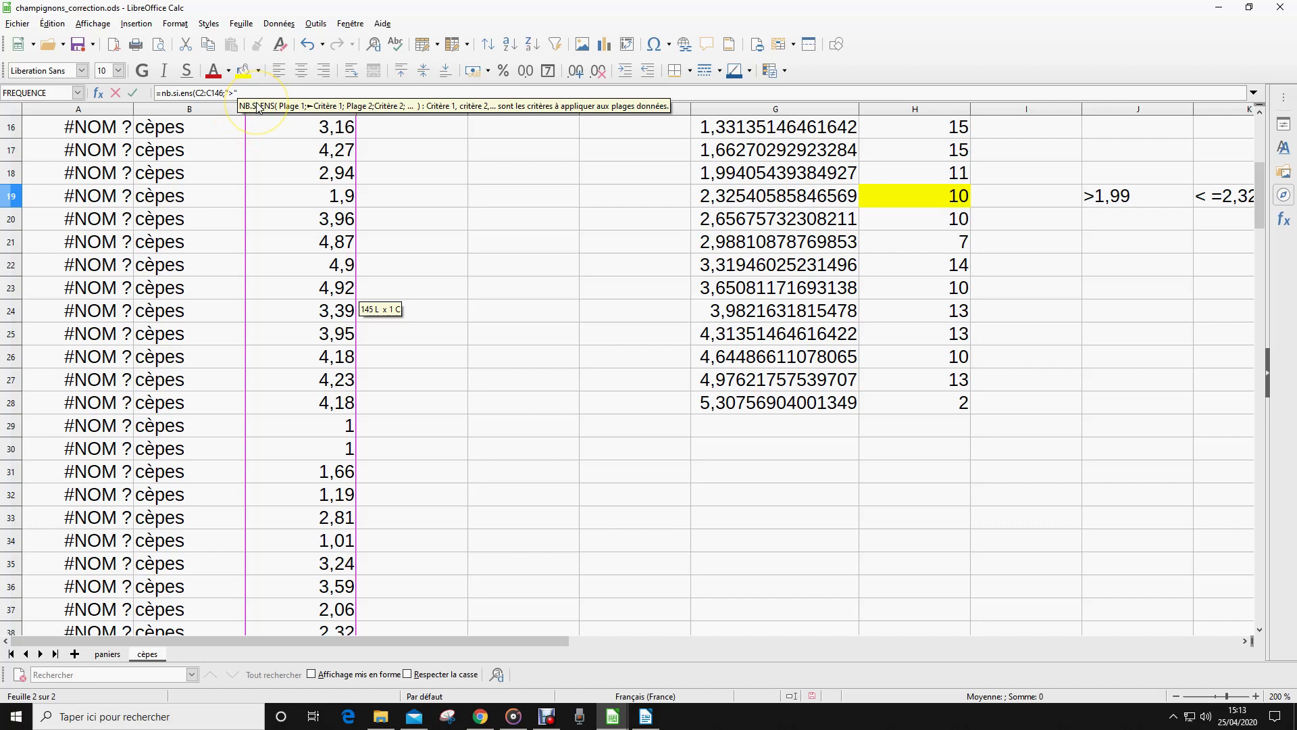
key("BackSpace")
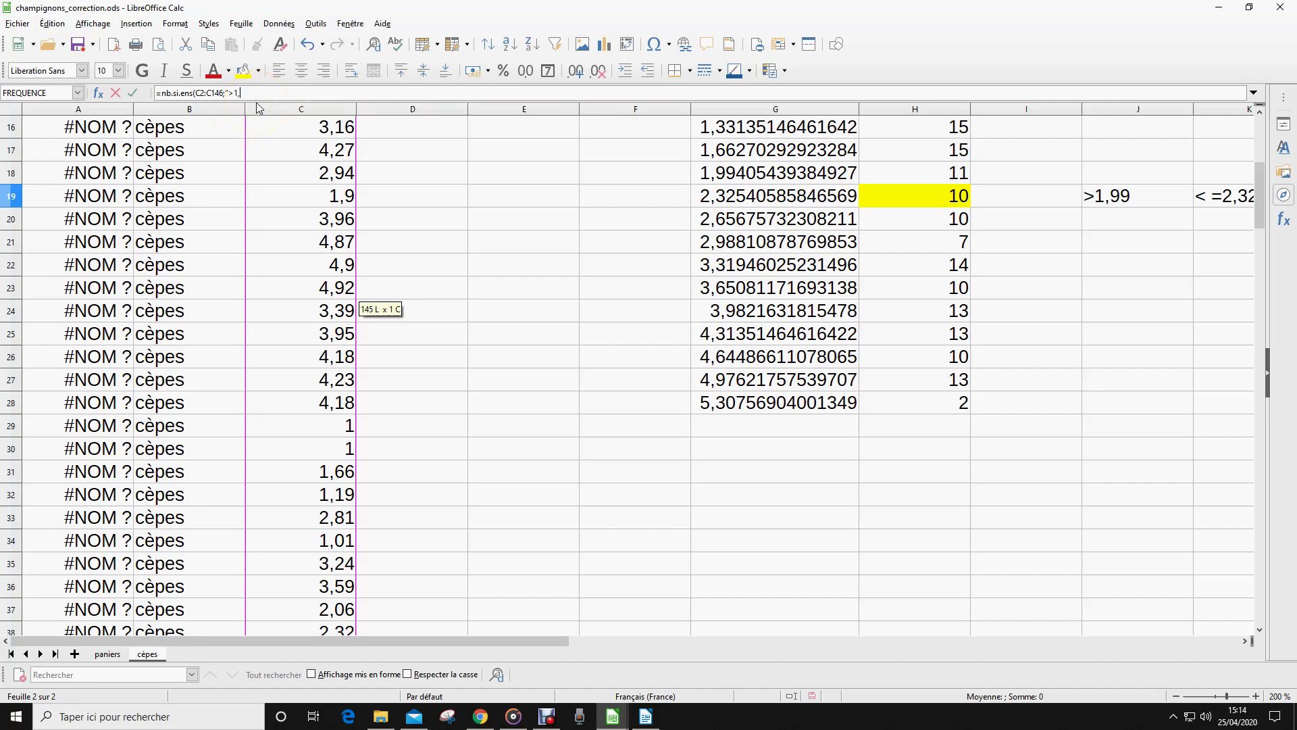
type("1,9940\";")
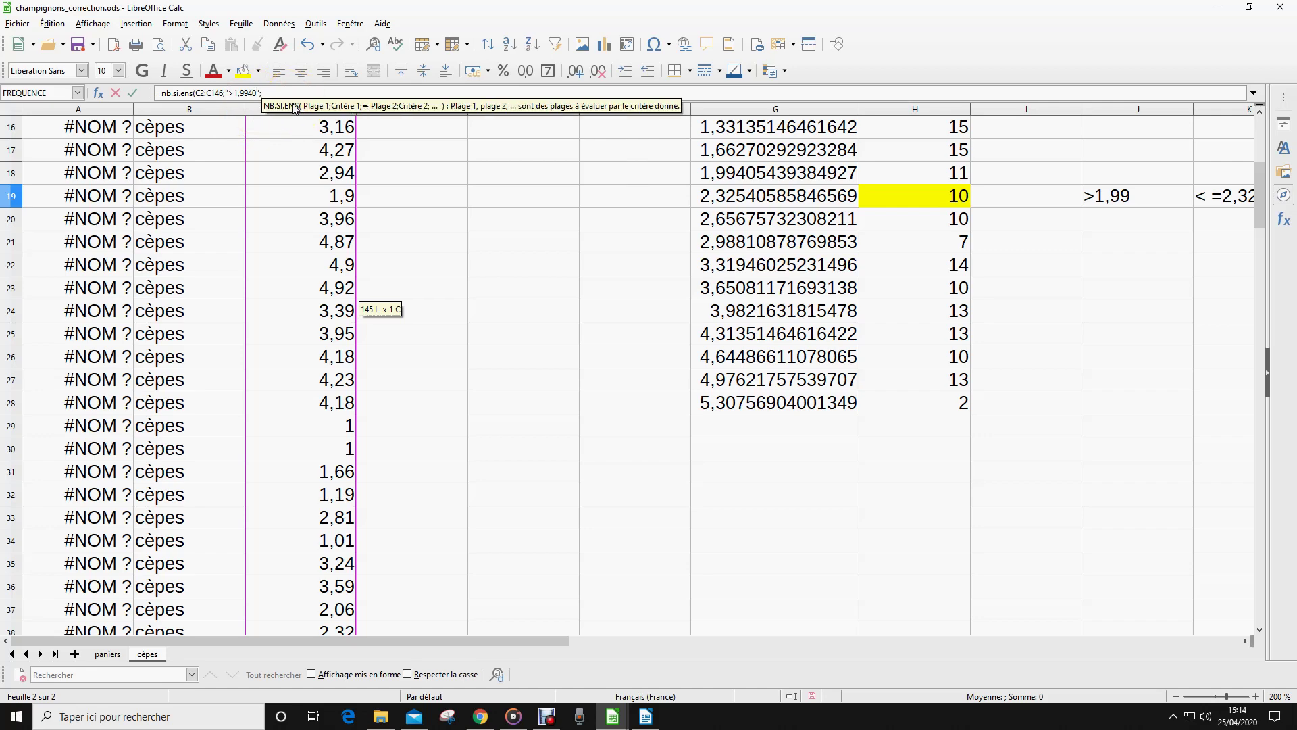
Complete the L19 formula with C2:C146 as second range and "<=2,3254" as its criterion
type("C2;")
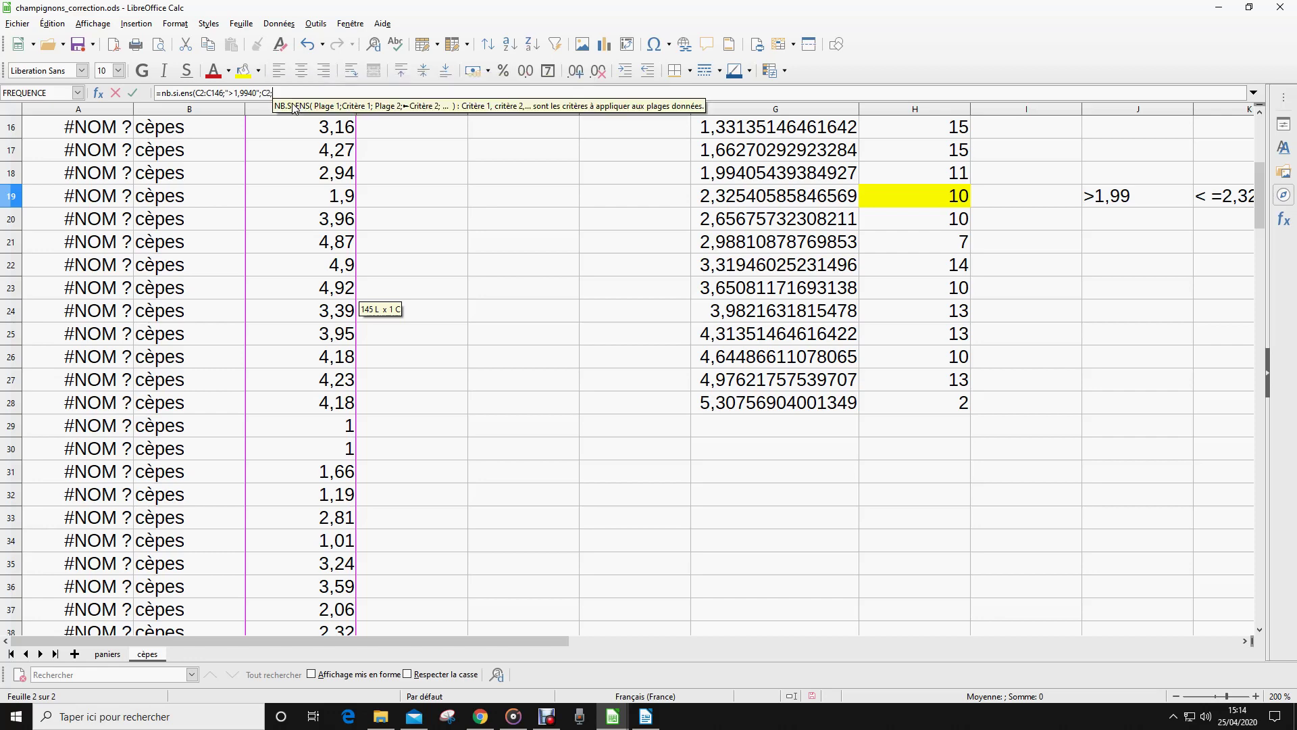
key("BackSpace")
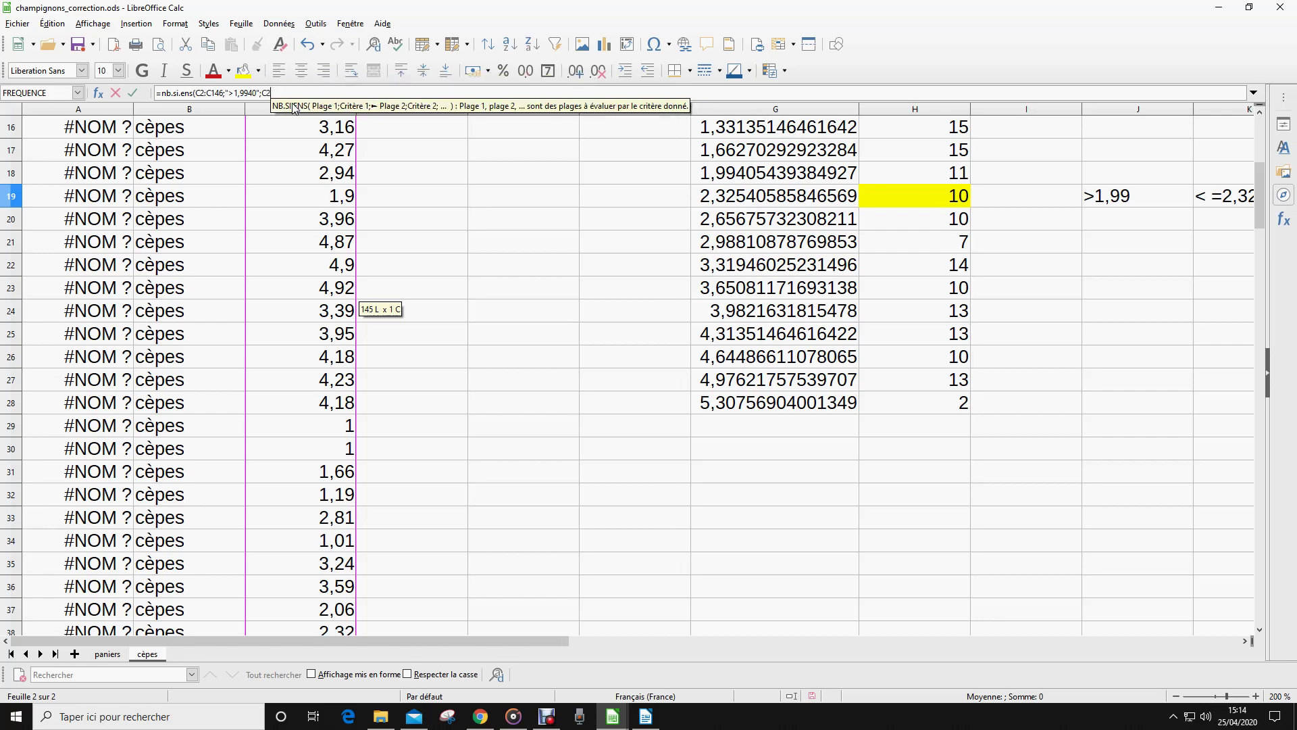
type(":C146")
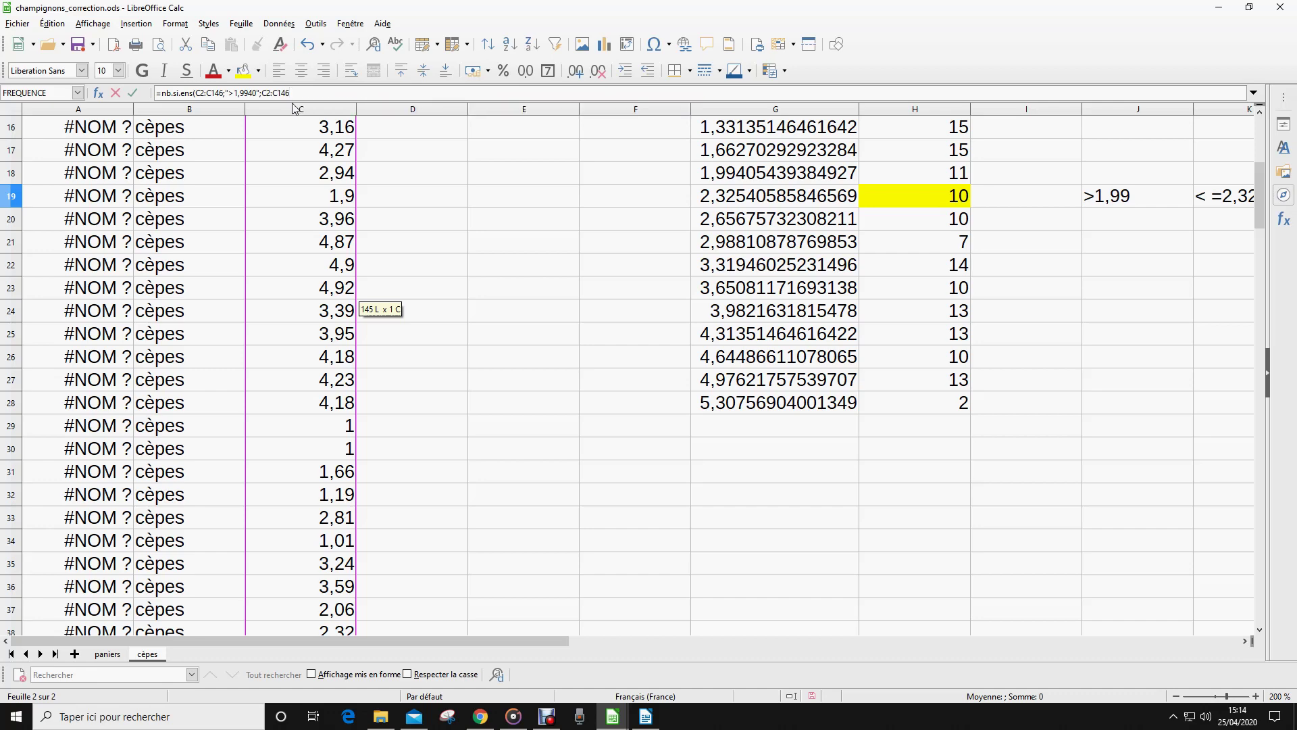
type(";\">")
key("BackSpace")
type("<=2,3254\")")
key("Return")
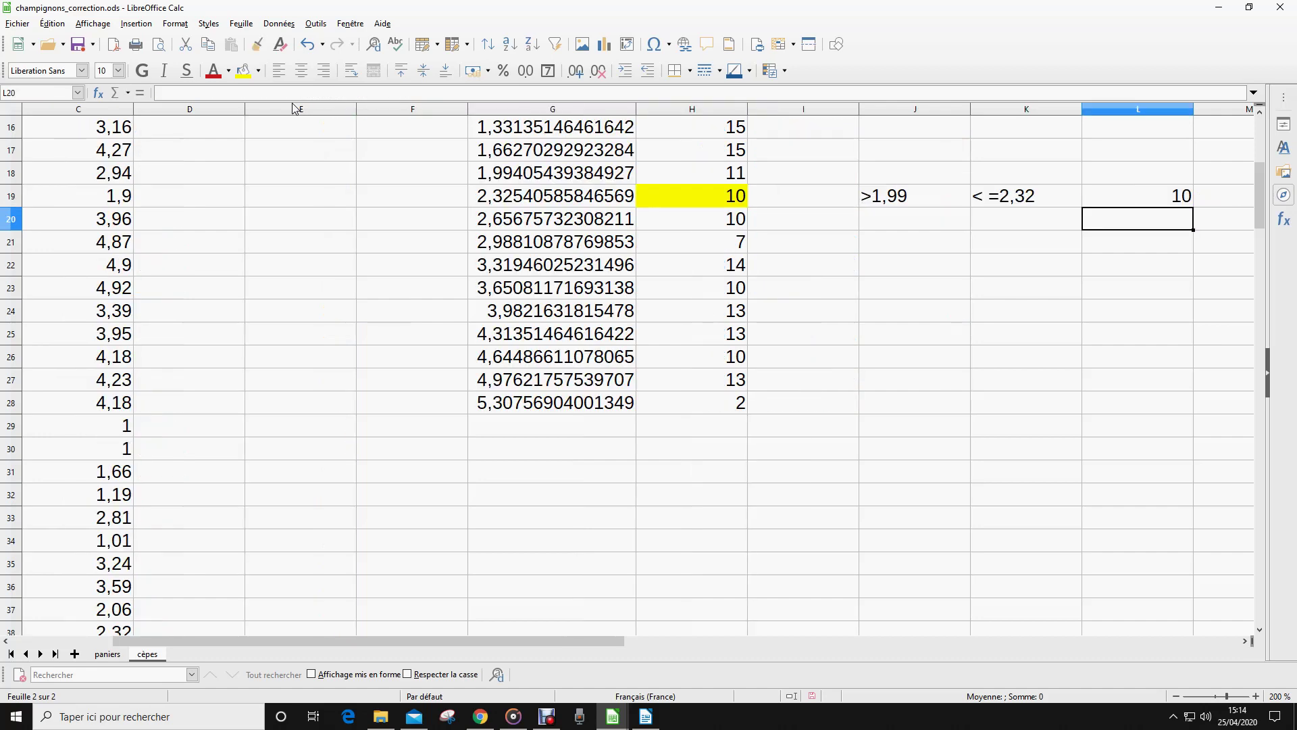